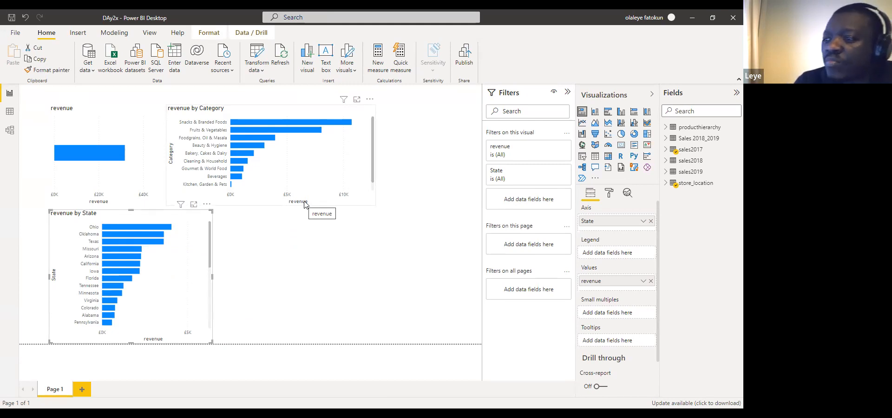
Shrink the revenue by State bar chart so it clears the charts above it.
left_click_drag(211, 210, 201, 228)
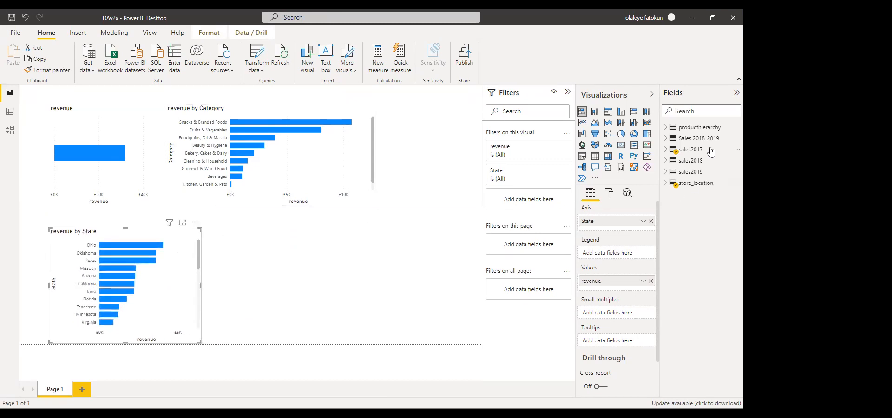
mouse_move(705, 142)
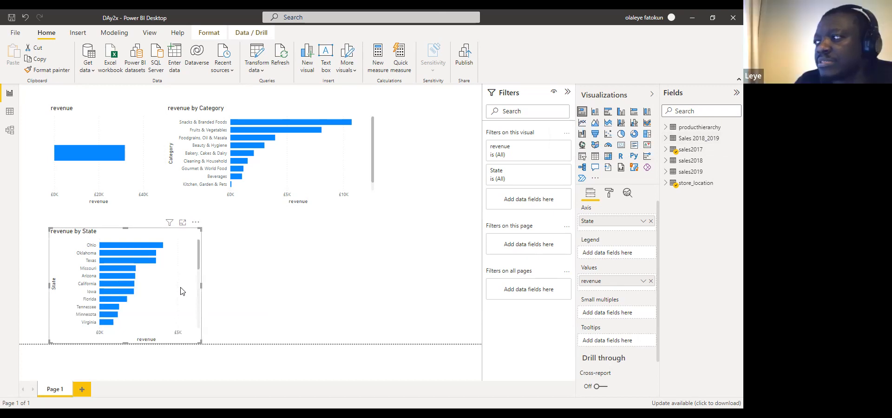
left_click(666, 150)
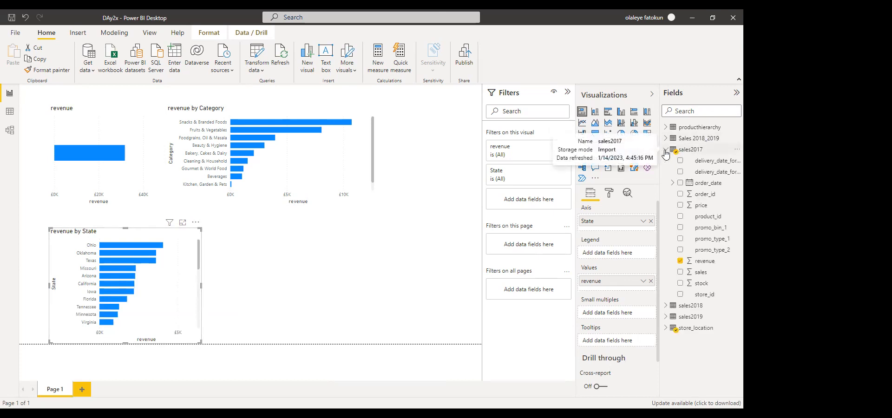
left_click(665, 150)
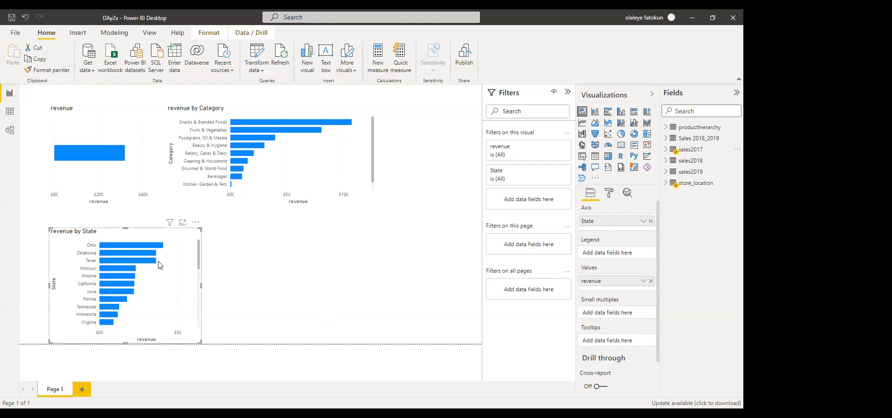
left_click(310, 155)
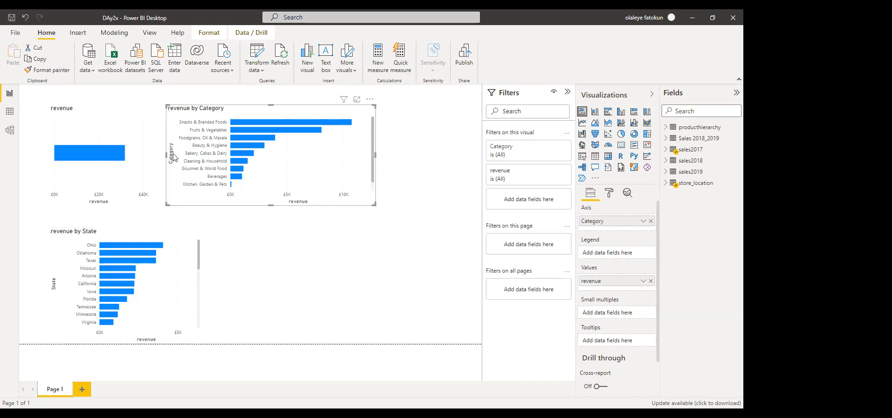
left_click(165, 304)
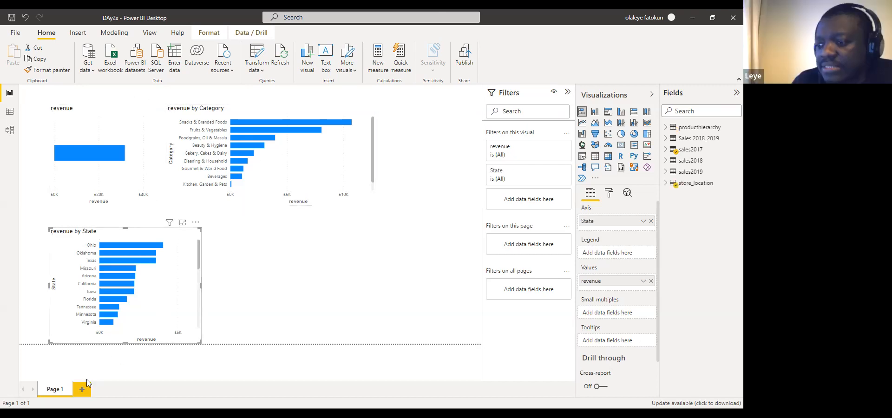
Add a new report page and place an empty line chart in its upper-left area.
left_click(81, 389)
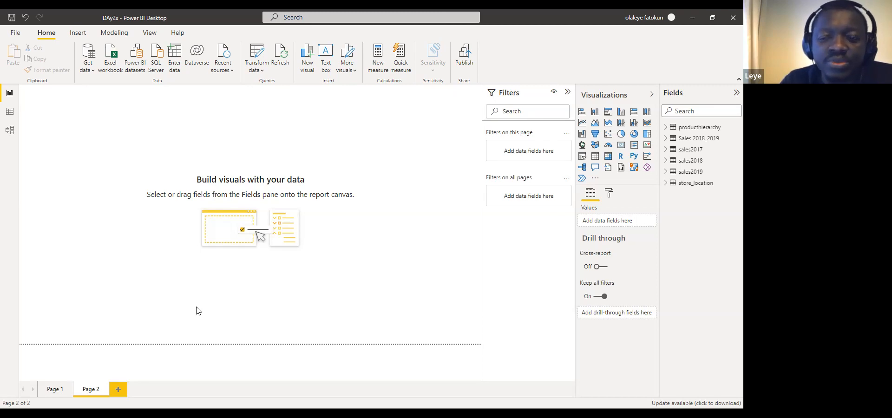
left_click(582, 123)
left_click_drag(123, 185, 197, 213)
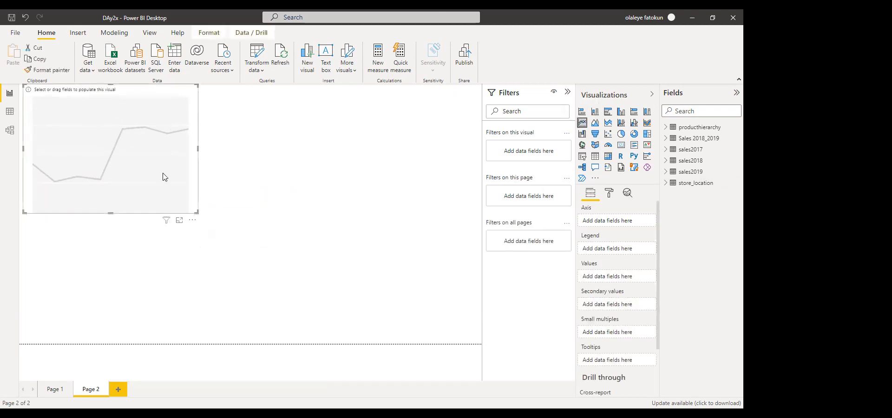
left_click_drag(154, 174, 167, 197)
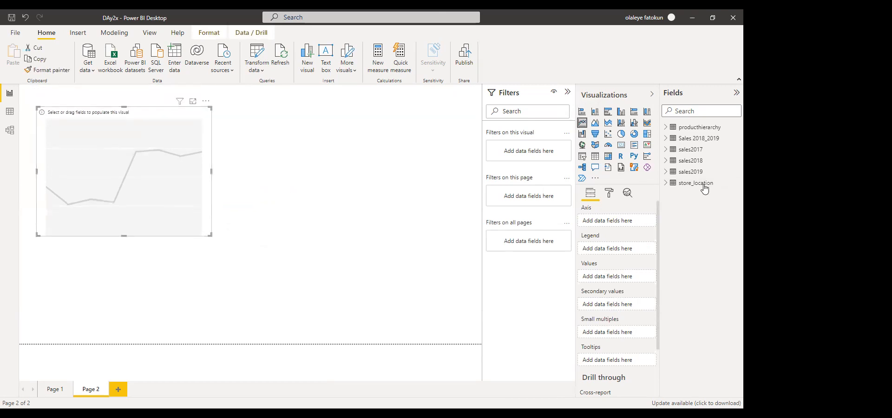
left_click(665, 138)
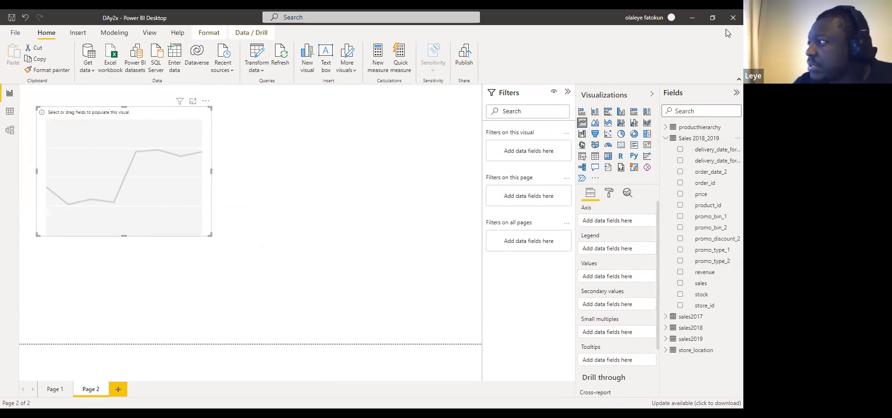
left_click(679, 275)
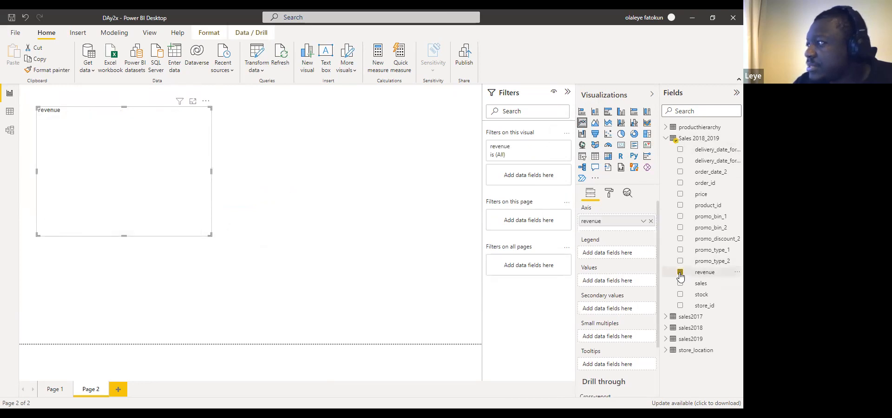
left_click(680, 273)
left_click(665, 138)
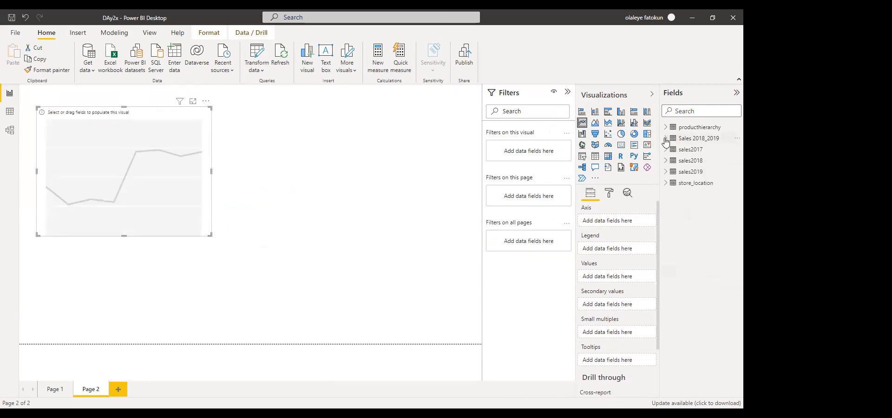
Open the Power Query Editor to transform the report's data.
left_click(258, 61)
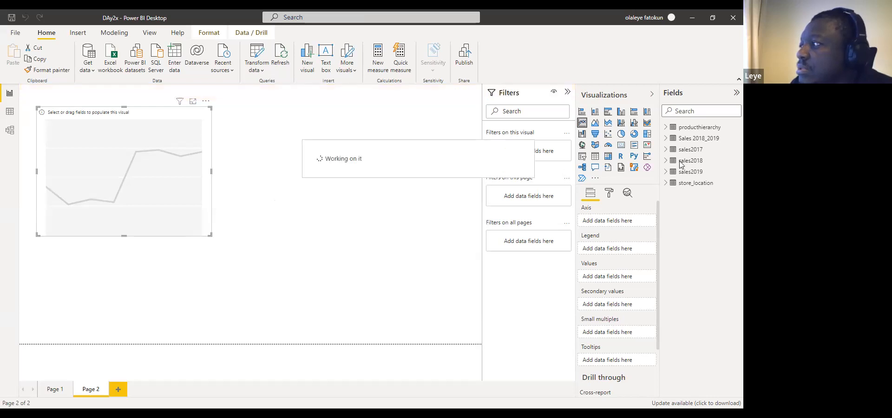
Plot revenue and sales from the Sales 2018_2019 table against order_date_2 in the empty line chart.
left_click(667, 140)
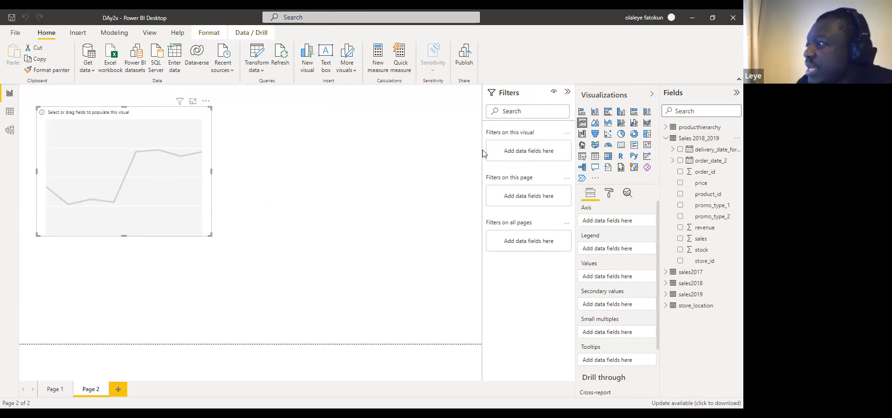
left_click(672, 161)
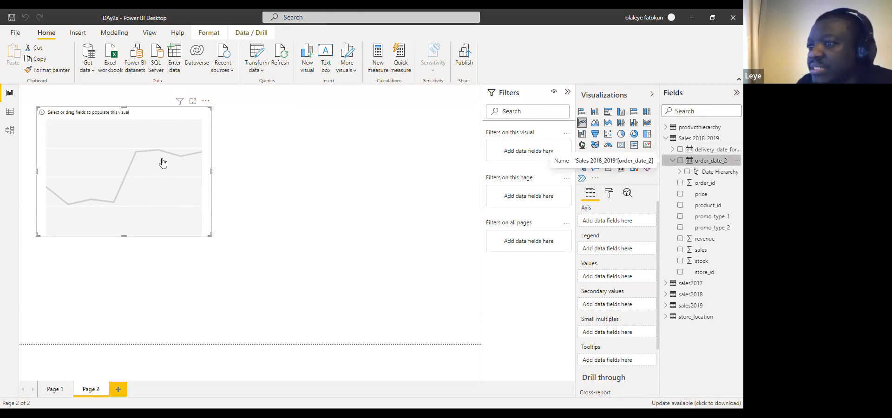
left_click_drag(163, 162, 162, 162)
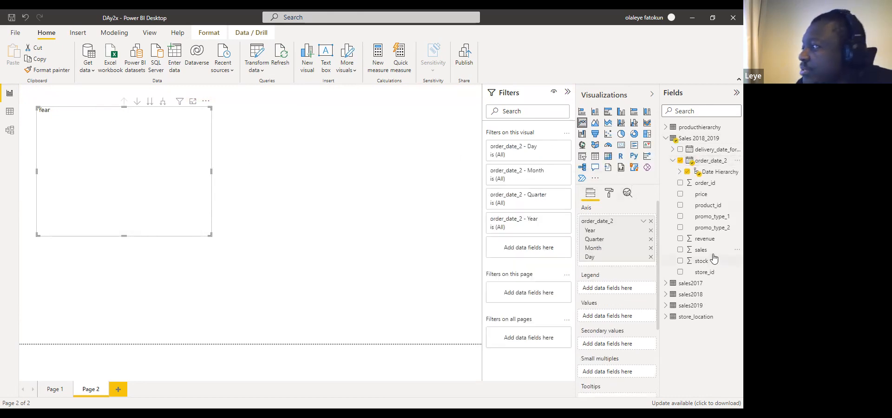
left_click_drag(703, 239, 144, 190)
Enlarge the line chart and expand its date hierarchy to quarter level with drill-down mode turned on.
left_click_drag(209, 235, 253, 247)
left_click(179, 102)
left_click(205, 102)
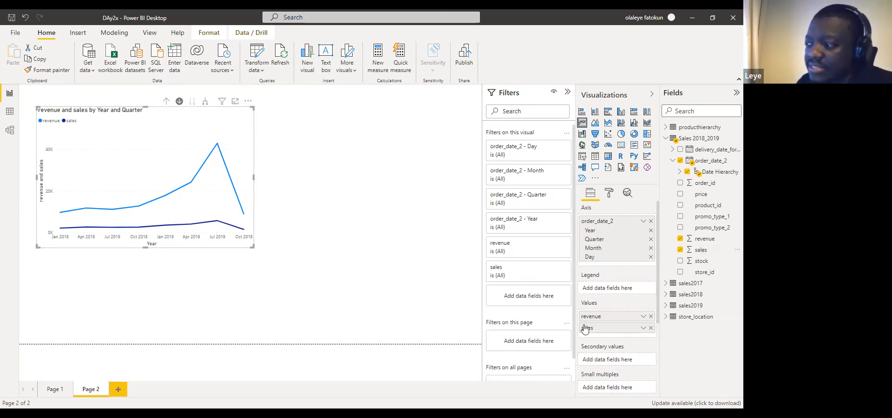
Move sales to the line chart's secondary values and enlarge the chart slightly.
left_click_drag(593, 331, 598, 361)
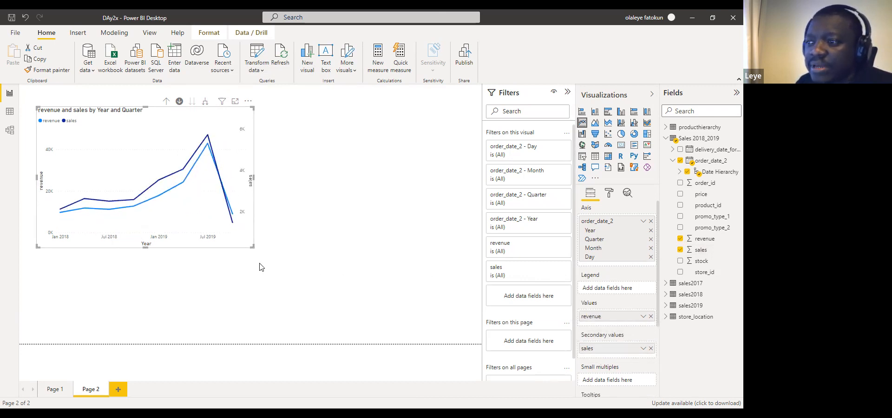
left_click_drag(253, 246, 269, 259)
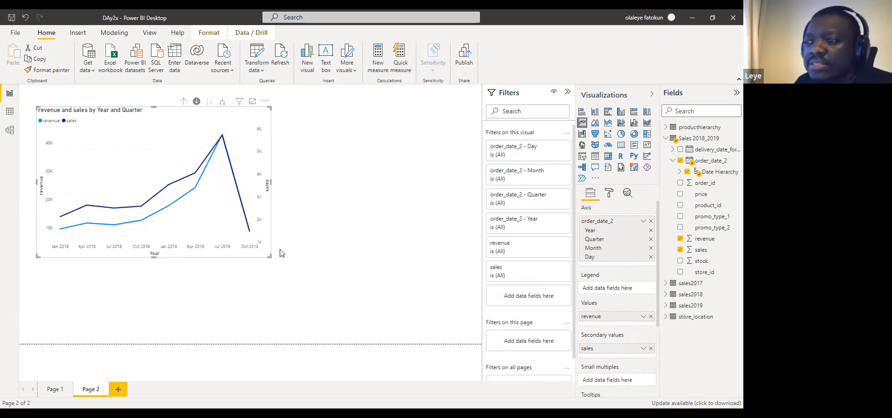
Copy the revenue and sales line chart from Page 2 and paste it onto Page 1.
right_click(192, 118)
mouse_move(212, 177)
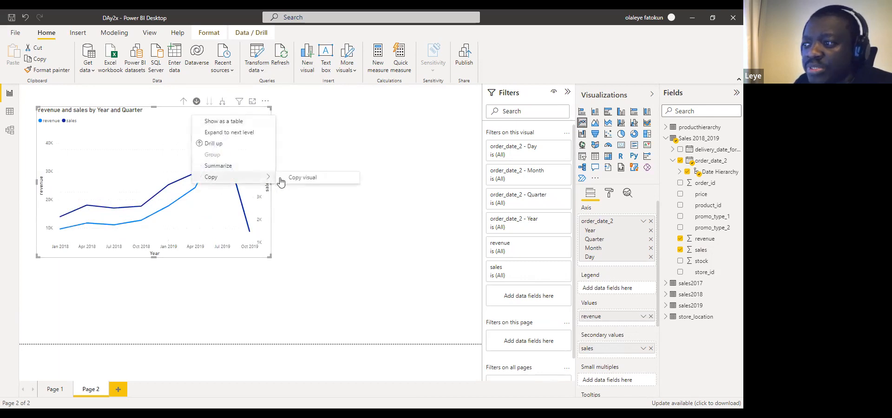
left_click(303, 177)
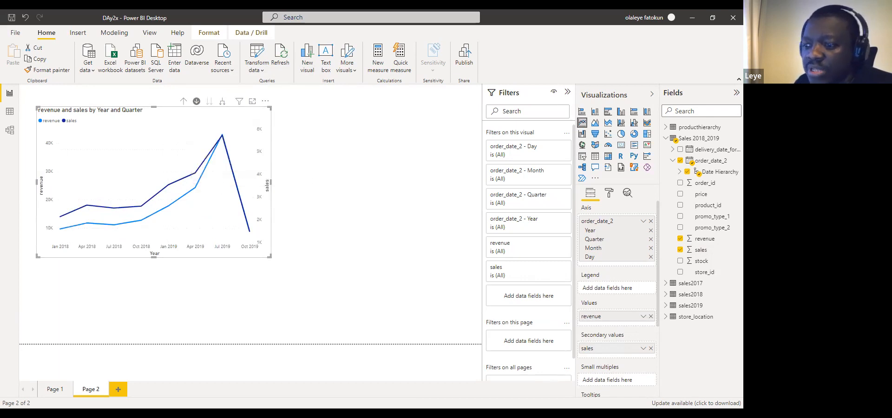
left_click(56, 390)
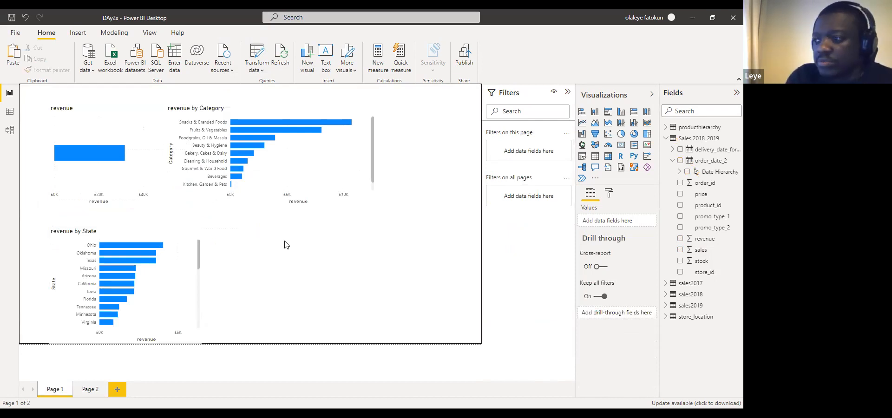
key("ctrl+v")
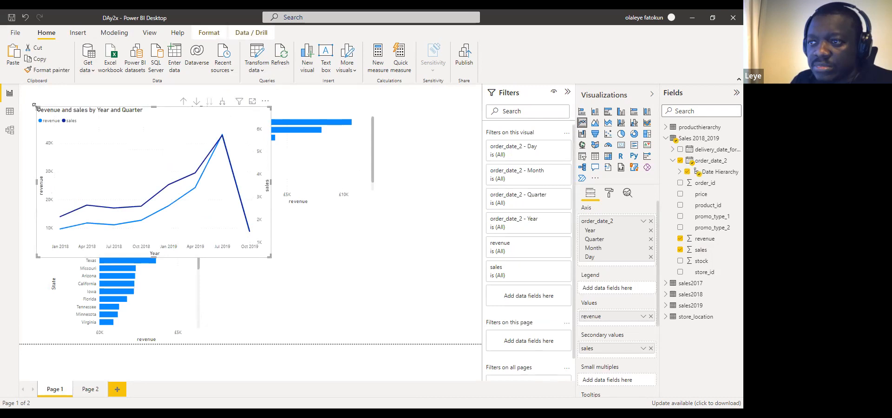
Shrink the pasted line chart and position it directly beside the revenue by State chart, aligned with its top edge.
left_click_drag(36, 107, 116, 143)
left_click_drag(174, 160, 278, 258)
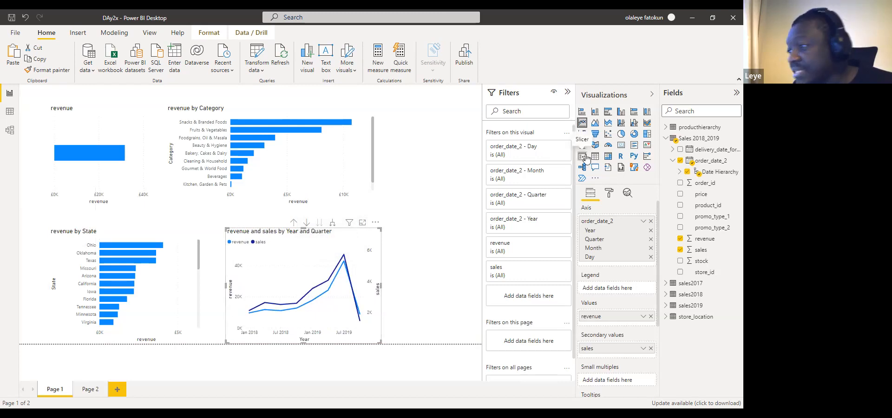
left_click_drag(347, 238, 337, 238)
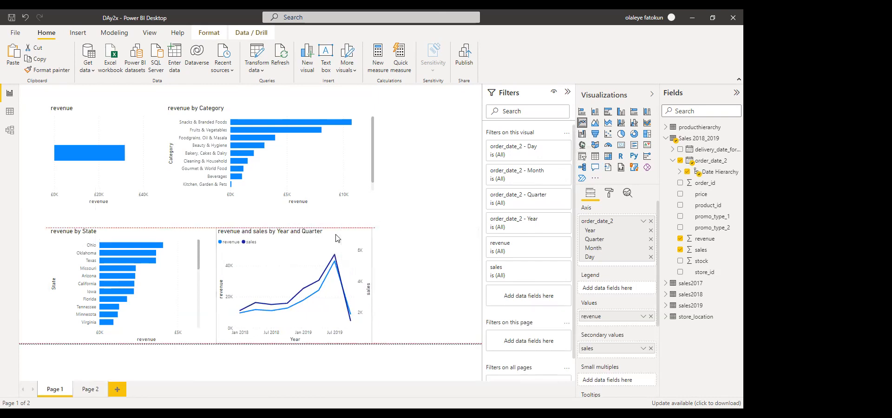
Add a slicer beside the line chart on Page 1, using the State field from store_location.
left_click(418, 239)
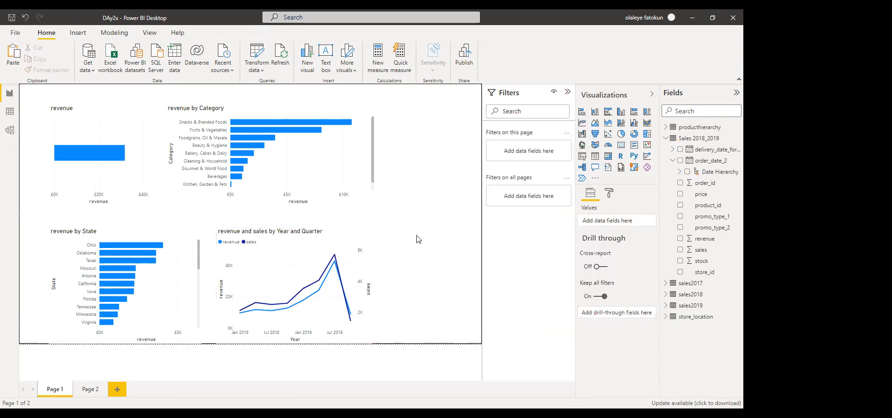
left_click(582, 158)
left_click_drag(431, 225, 429, 183)
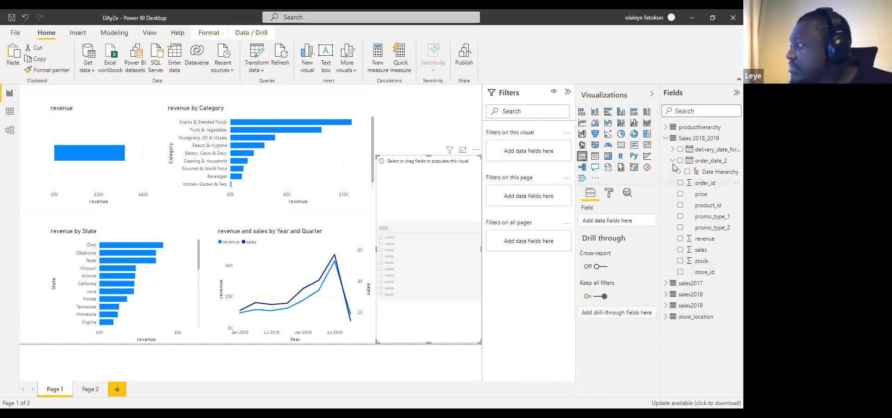
left_click(666, 317)
scroll(729, 256, "down", 1)
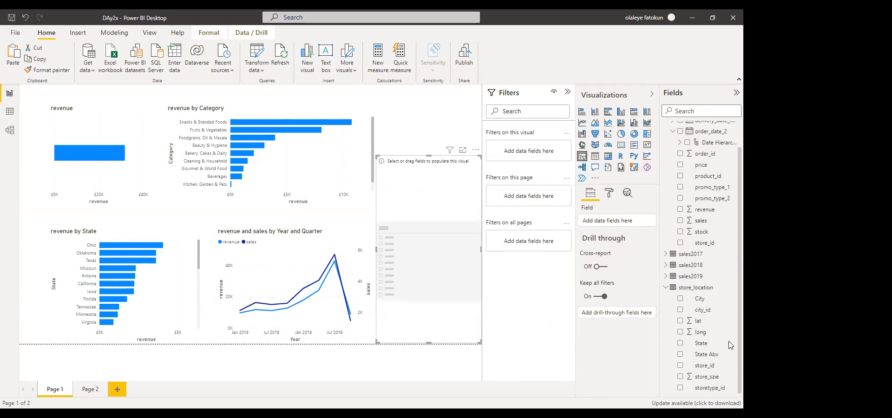
left_click_drag(702, 346, 434, 280)
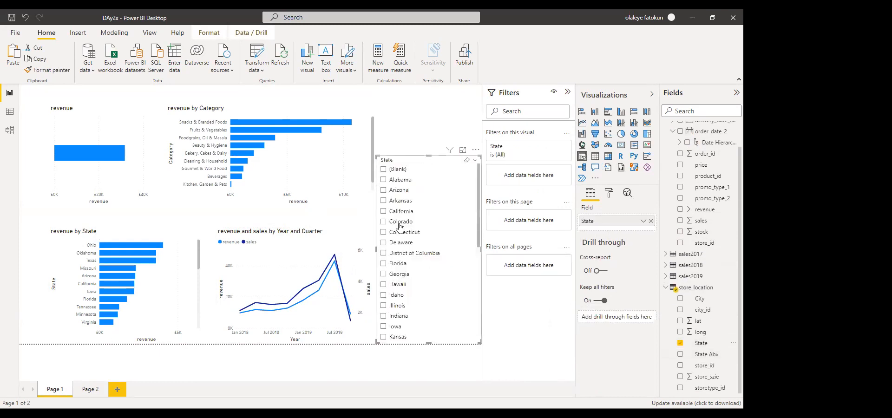
Test the State slicer by filtering on Arizona, Arkansas and California, and clear the selection.
left_click(383, 190)
left_click(384, 201)
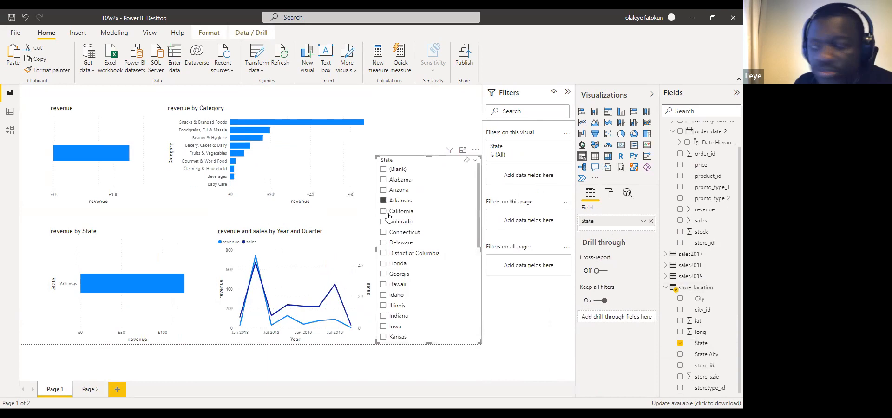
left_click(384, 231)
left_click(384, 211, "ctrl")
left_click(383, 200, "ctrl")
left_click(383, 212)
left_click(384, 211)
left_click(383, 211)
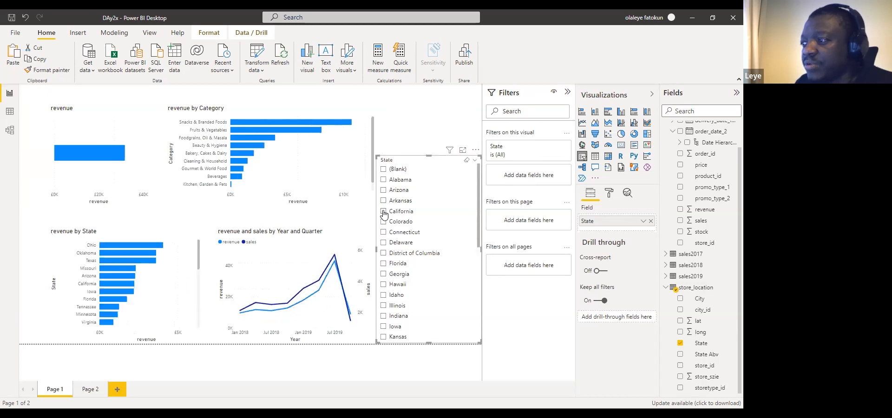
Move the State slicer slightly higher beside the revenue by Category chart.
left_click_drag(424, 168, 427, 146)
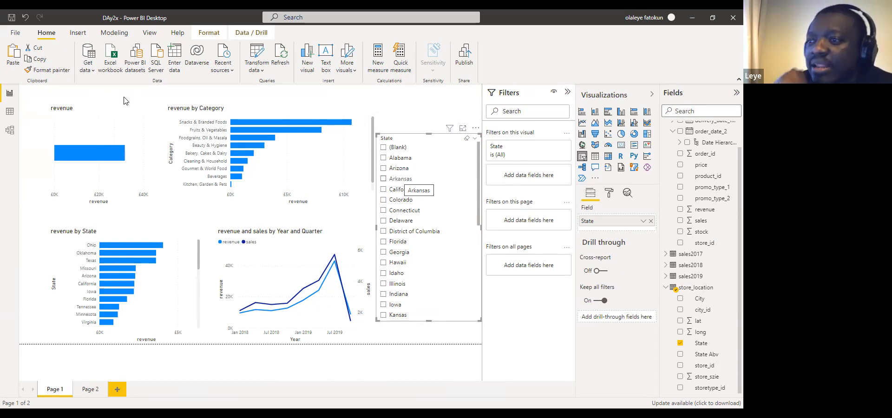
Open the Power Query Editor and examine the columns and applied steps of the sales2018 and sales2019 queries.
left_click(256, 56)
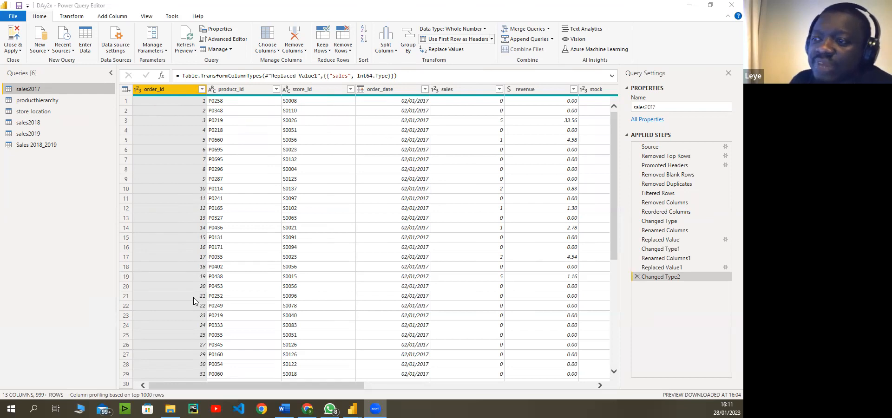
left_click(30, 124)
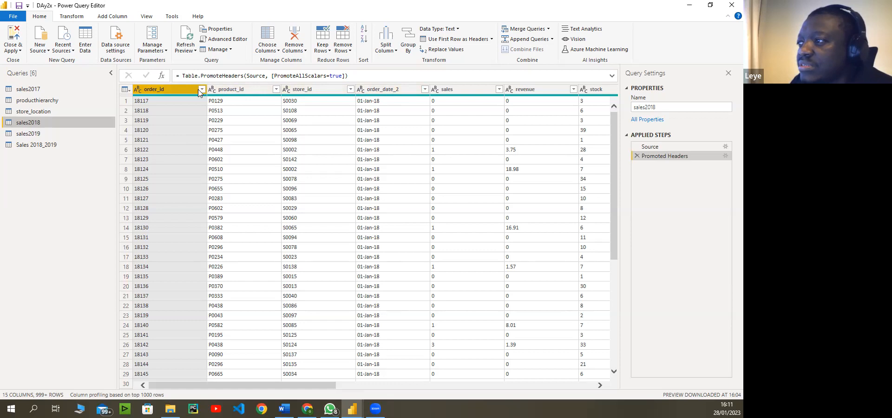
left_click(668, 106)
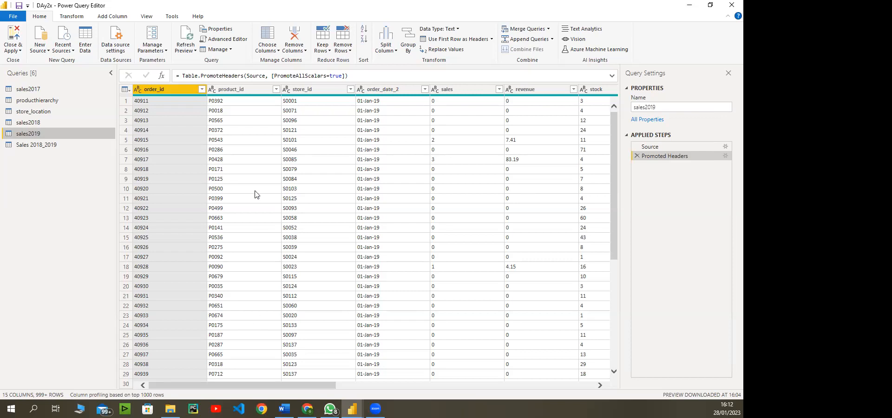
left_click(30, 124)
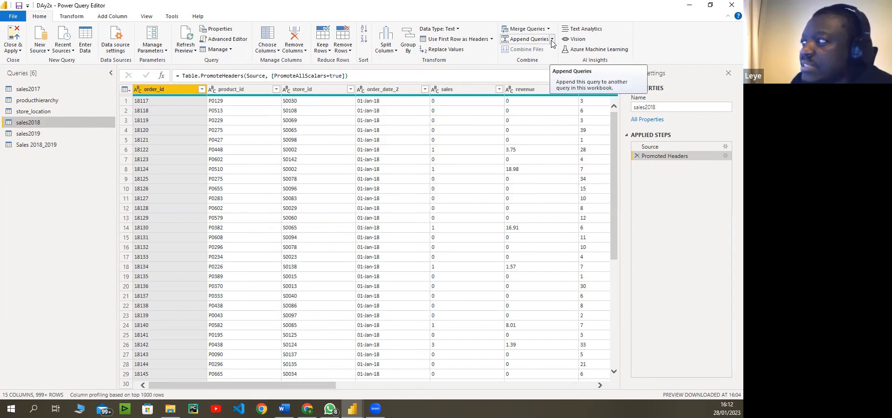
left_click(552, 40)
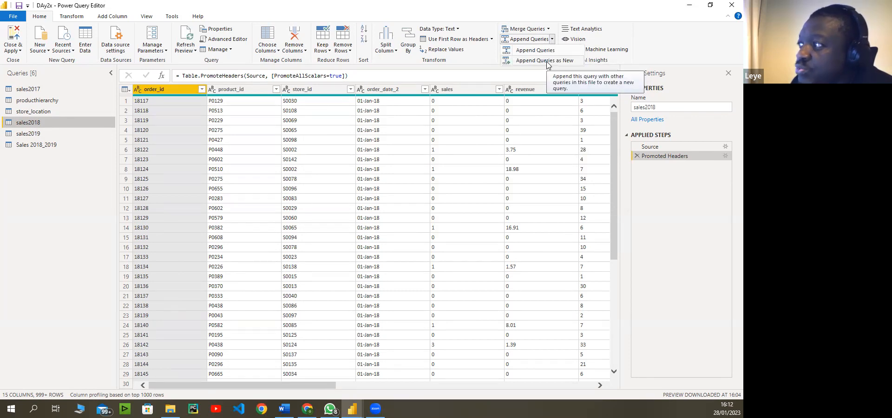
left_click(546, 61)
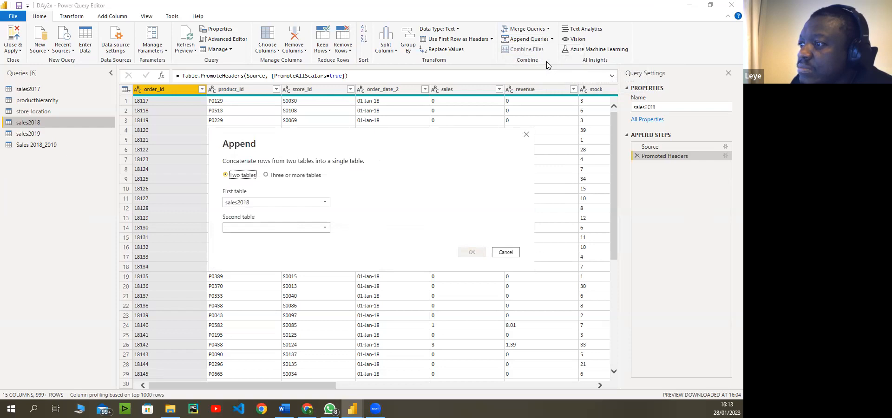
left_click(315, 228)
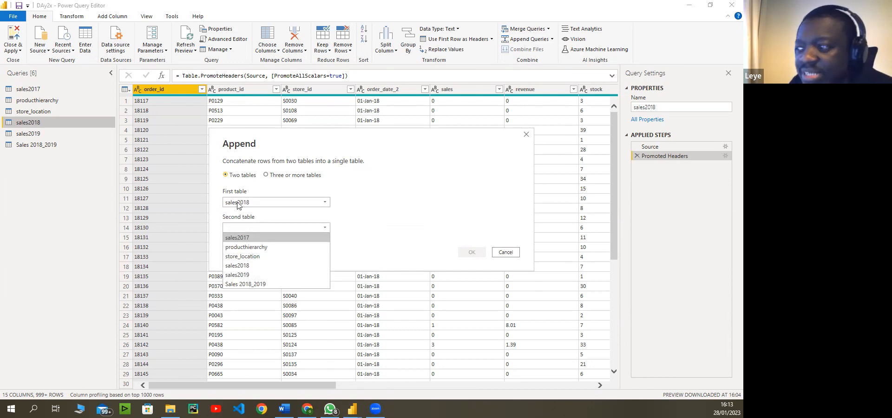
left_click(512, 252)
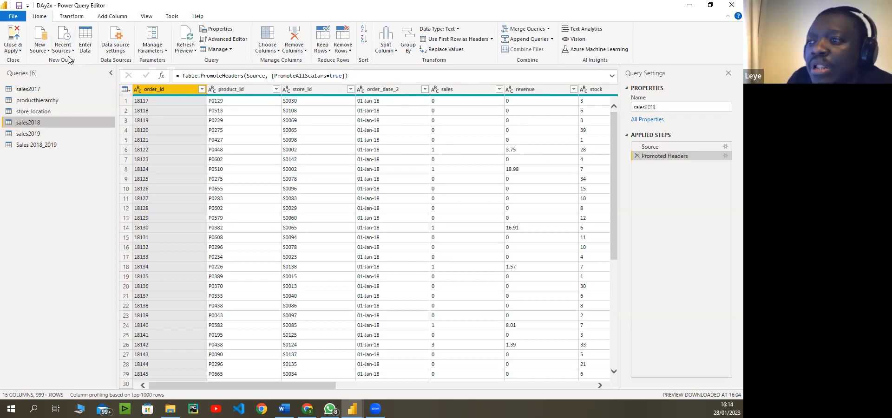
Review the store_location query and open the Excel workbook Store+costs.xlsx from the PBI TRAINING folder as a new source.
left_click(35, 113)
left_click_drag(337, 385, 286, 394)
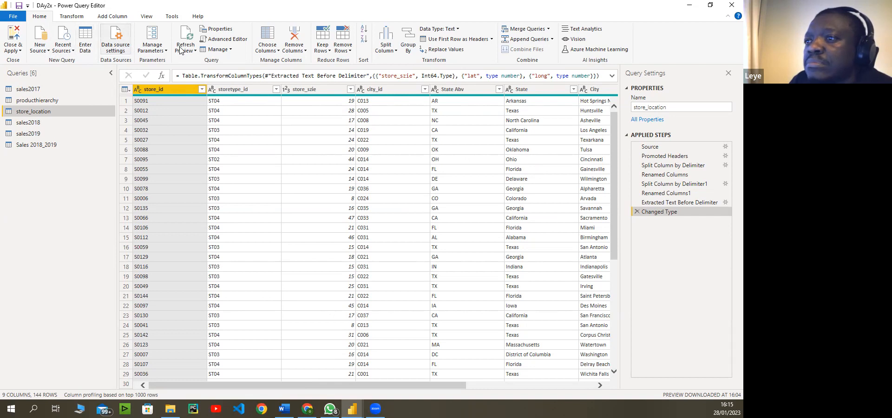
left_click(45, 50)
left_click(65, 78)
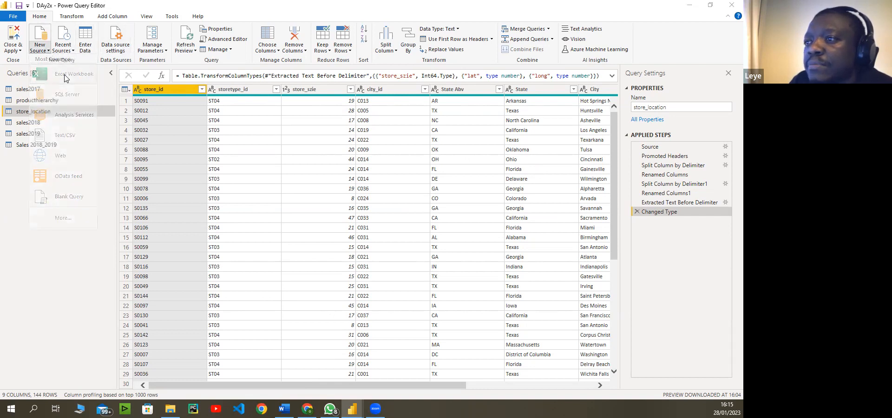
left_click(163, 69)
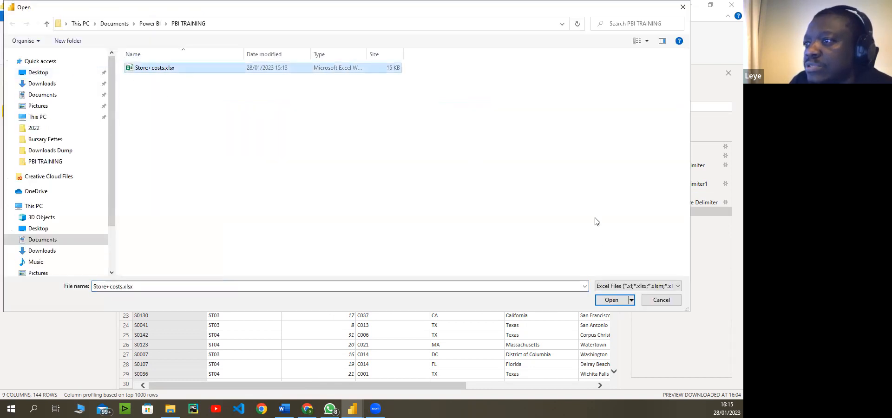
left_click(609, 300)
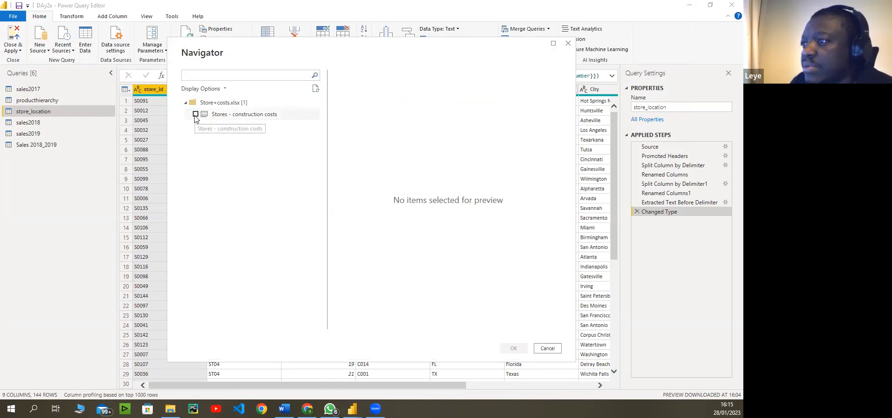
Preview the Stores - construction costs sheet against the store_location data and import it as a query.
left_click(195, 114)
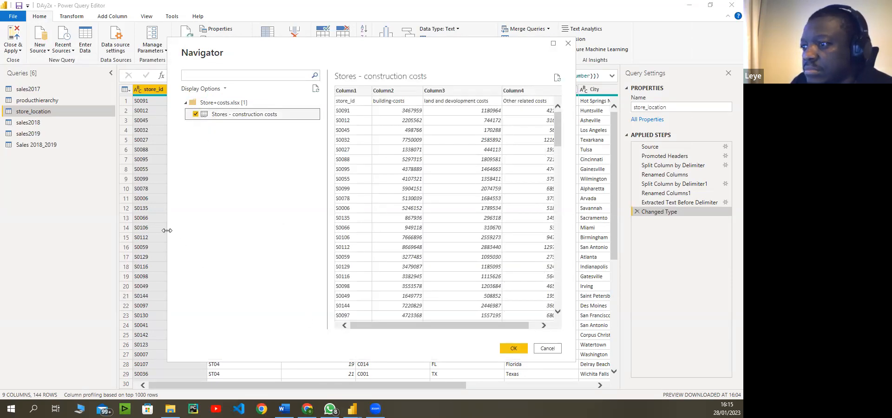
left_click_drag(167, 230, 71, 230)
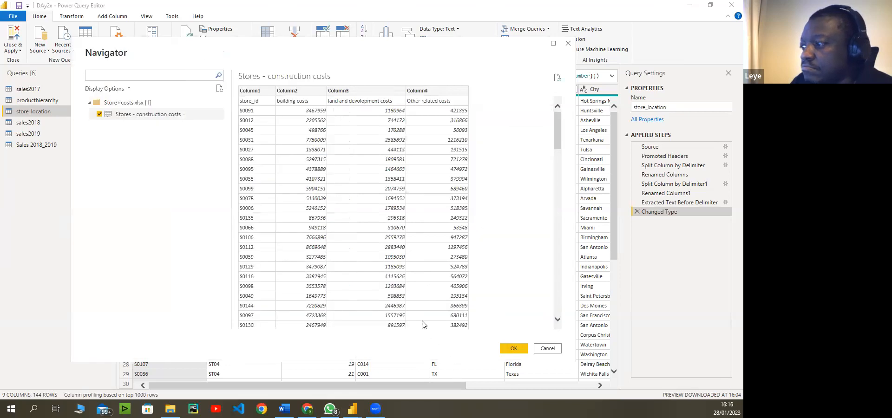
scroll(556, 132, "down", 3)
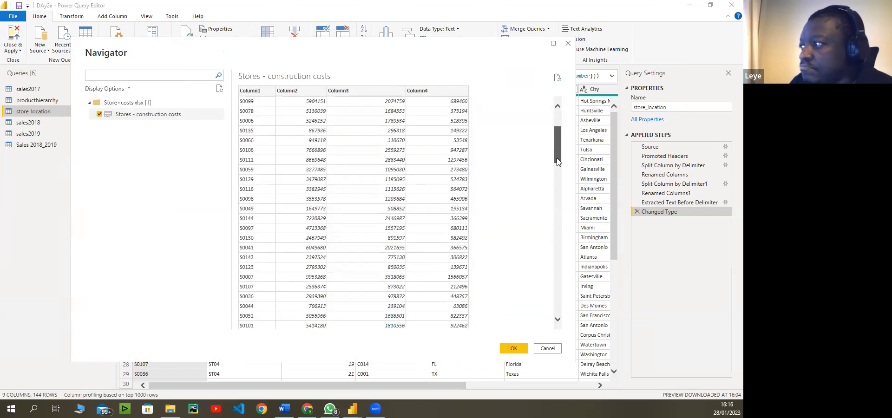
scroll(557, 126, "up", 3)
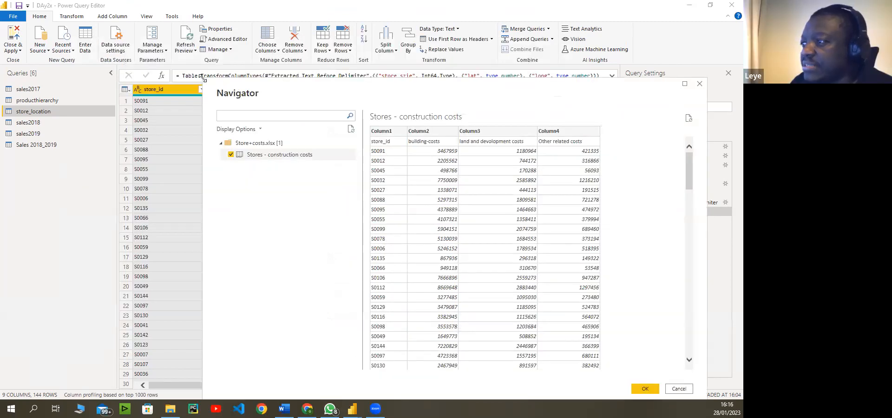
left_click_drag(203, 79, 387, 86)
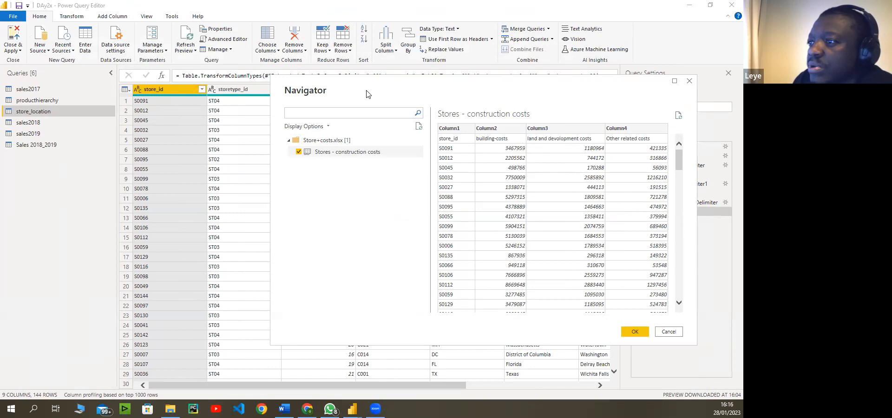
left_click_drag(366, 94, 394, 104)
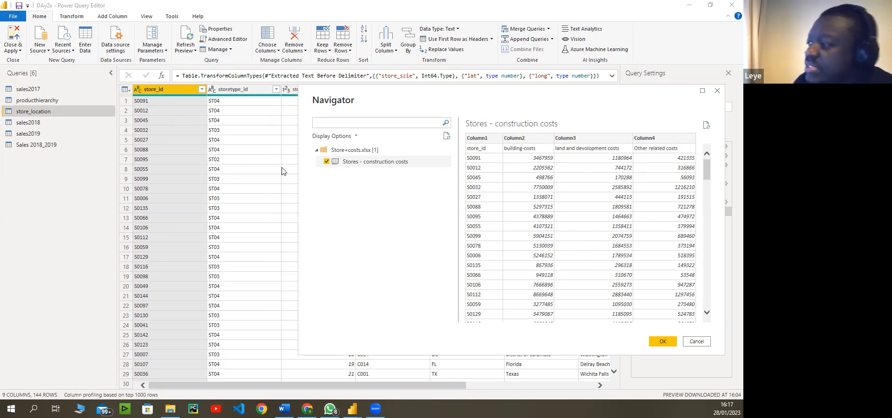
left_click(664, 344)
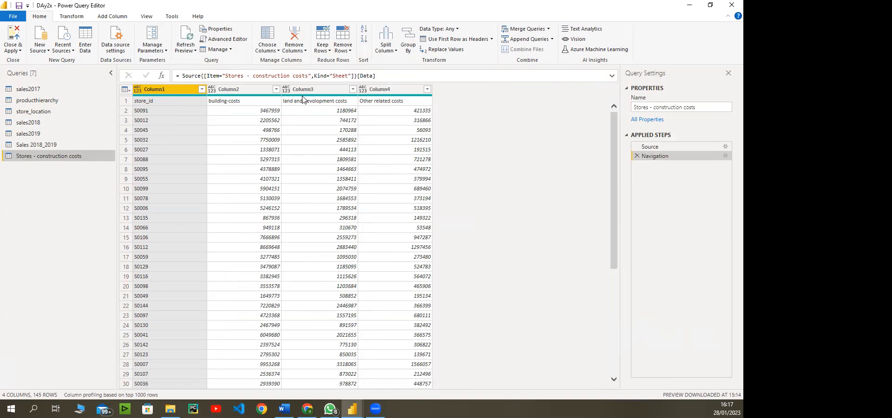
Promote the first row of Stores - construction costs to headers and detect the data types of all four columns.
mouse_move(303, 97)
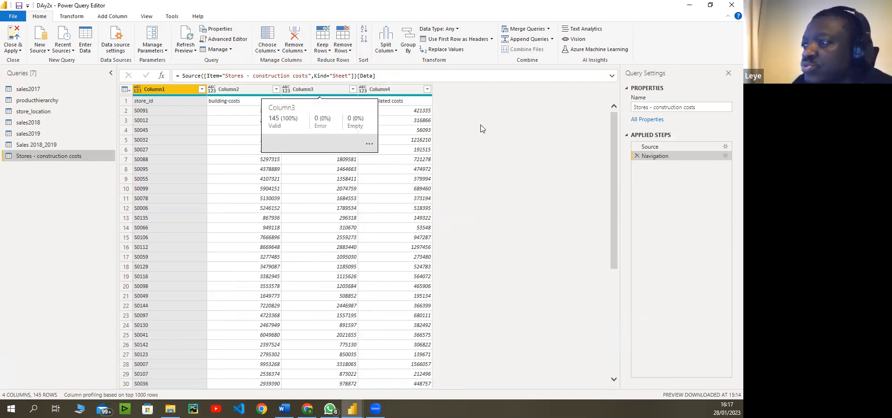
left_click(476, 41)
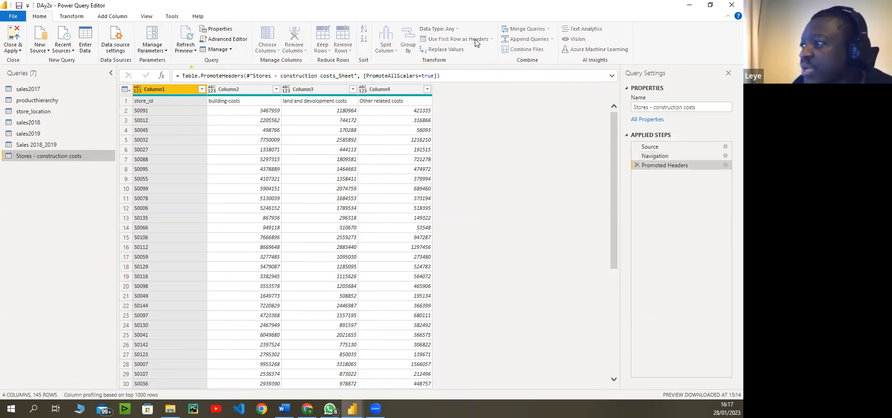
left_click(434, 92, "shift")
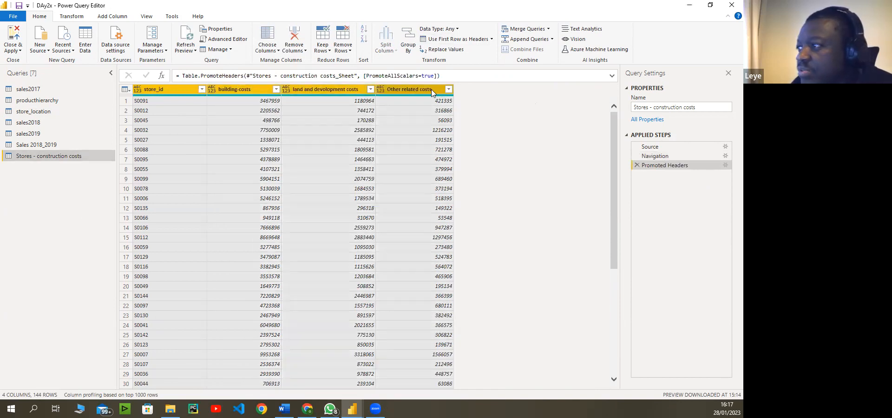
left_click(68, 19)
left_click(134, 39)
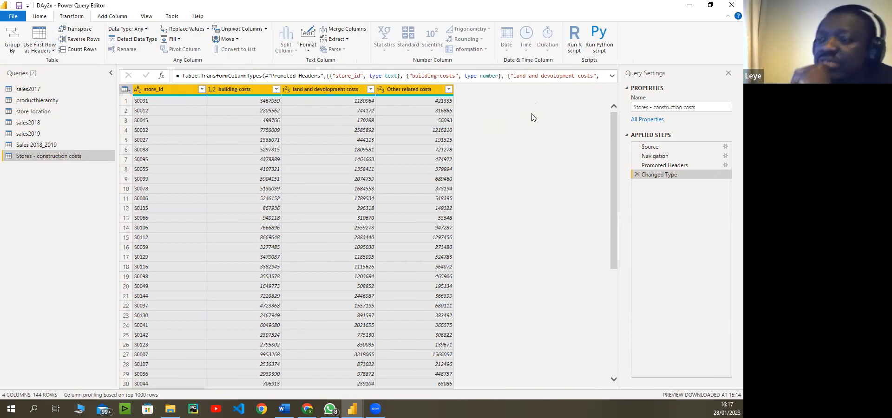
Set up a merge as a new query between store_location and Stores - construction costs, matching both tables on store_id.
left_click(42, 112)
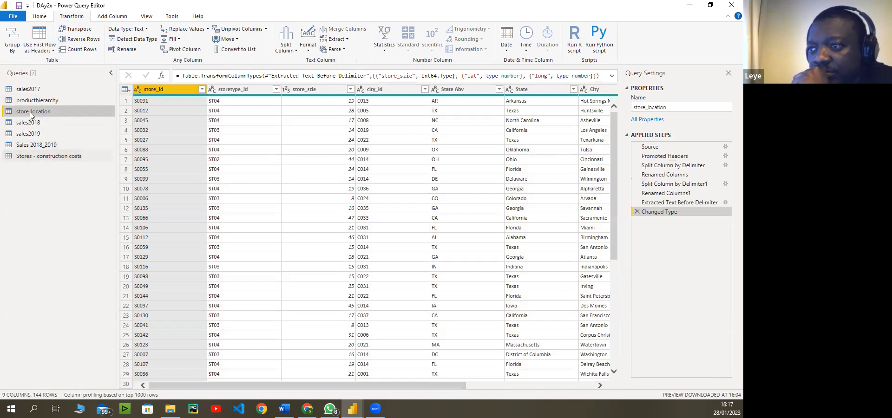
left_click(40, 17)
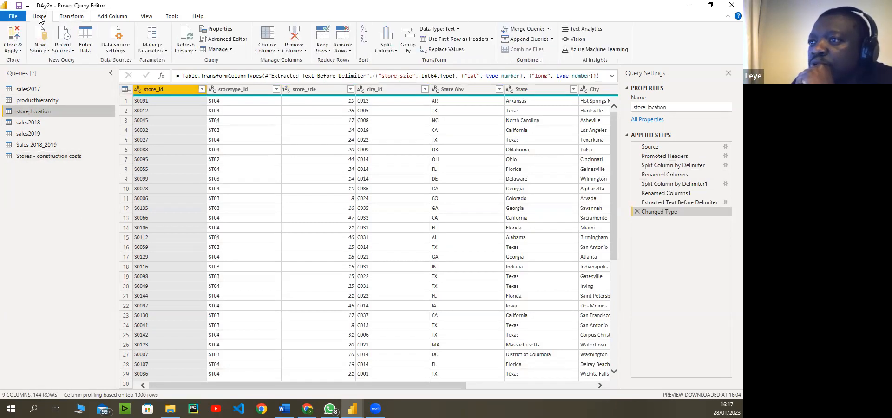
left_click(548, 30)
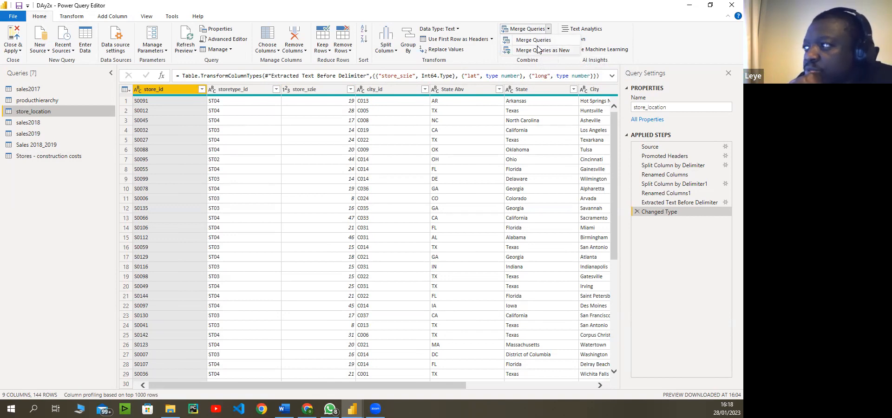
left_click(539, 50)
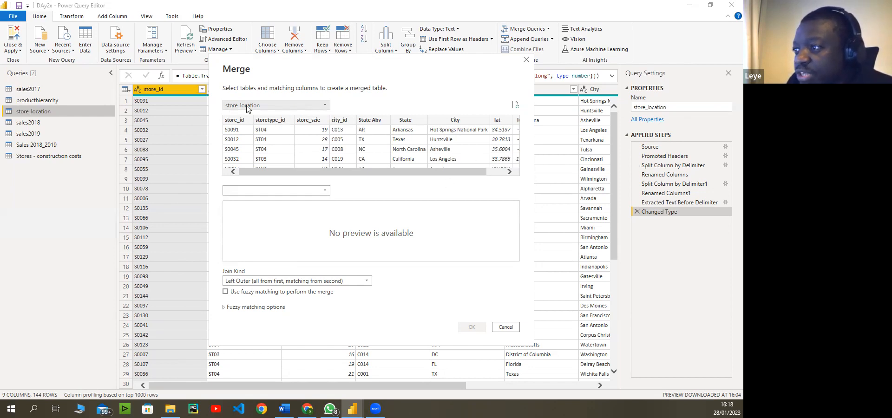
left_click(325, 192)
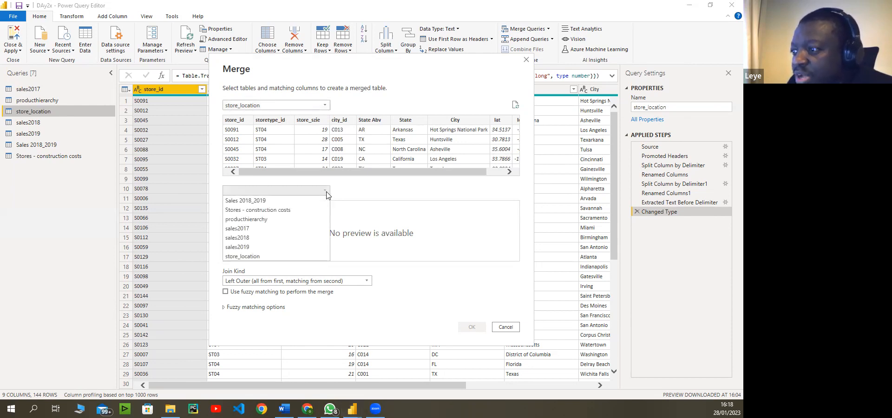
left_click(305, 211)
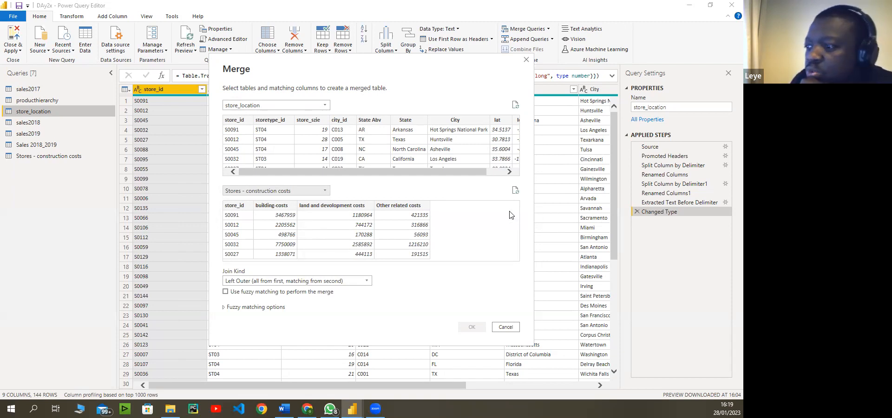
left_click(240, 123)
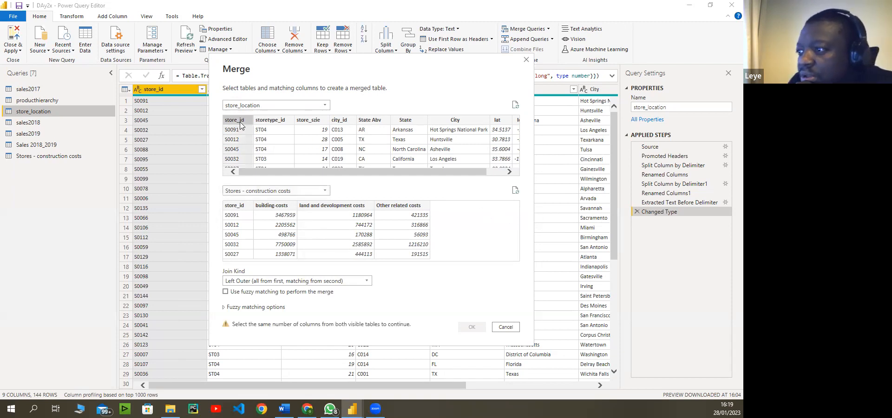
left_click(241, 210)
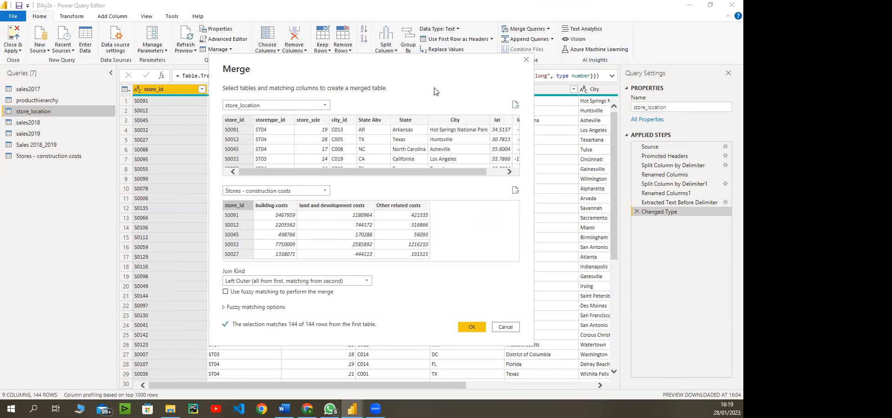
Try the Right Outer join kind for the merge, then switch back to Left Outer.
left_click(366, 281)
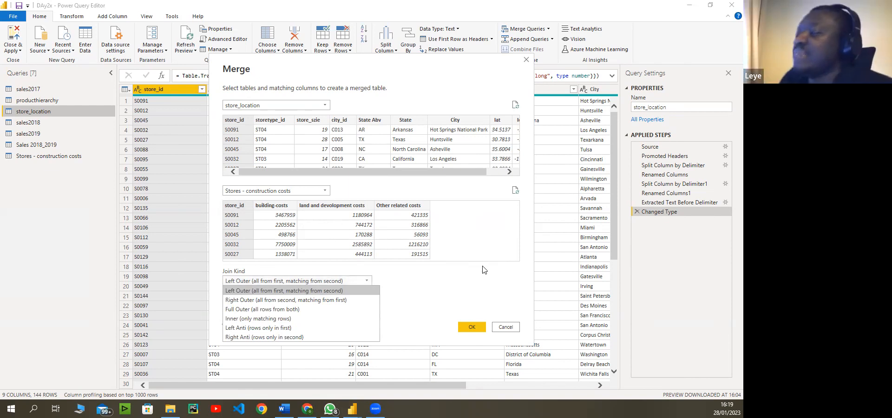
left_click(449, 272)
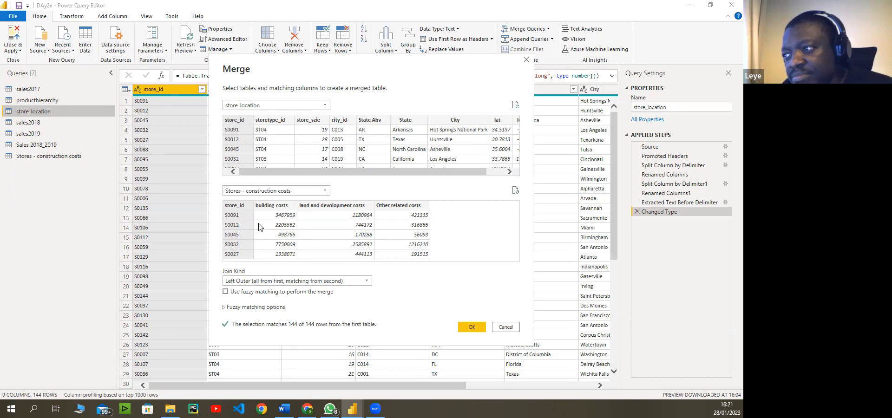
left_click(366, 281)
left_click(354, 300)
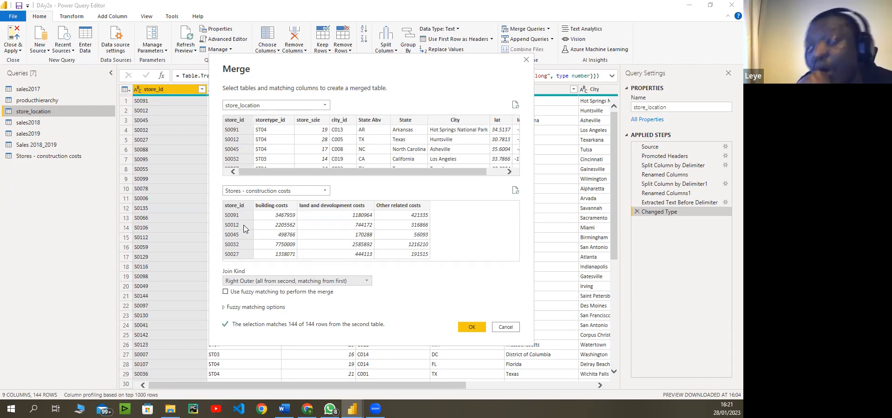
left_click(359, 282)
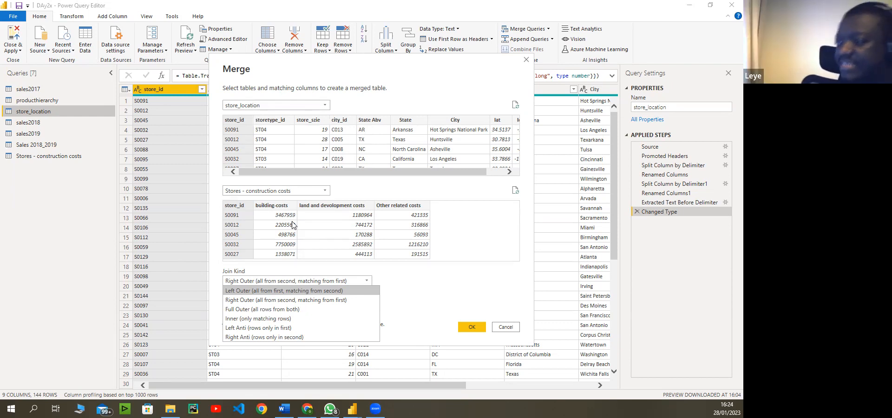
left_click(392, 386)
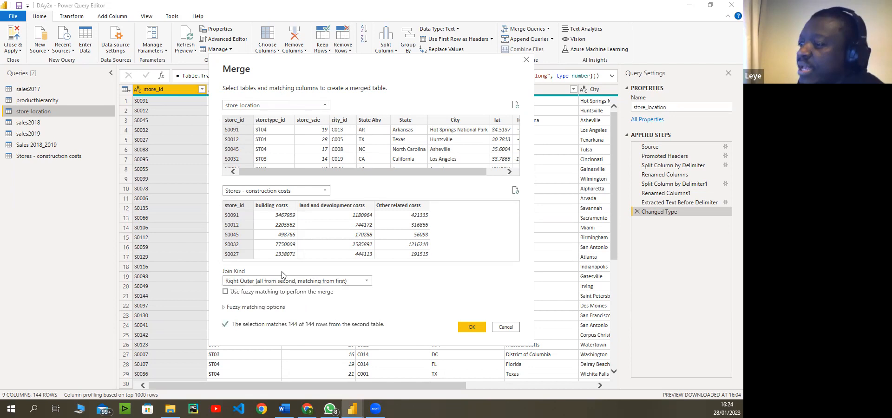
left_click(342, 282)
left_click(324, 293)
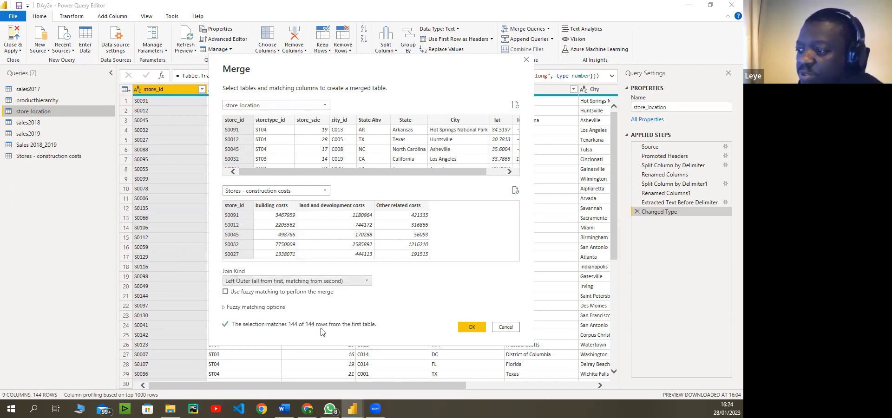
Try the Right Outer, Inner and Full Outer join kinds to compare their row matches.
left_click(322, 281)
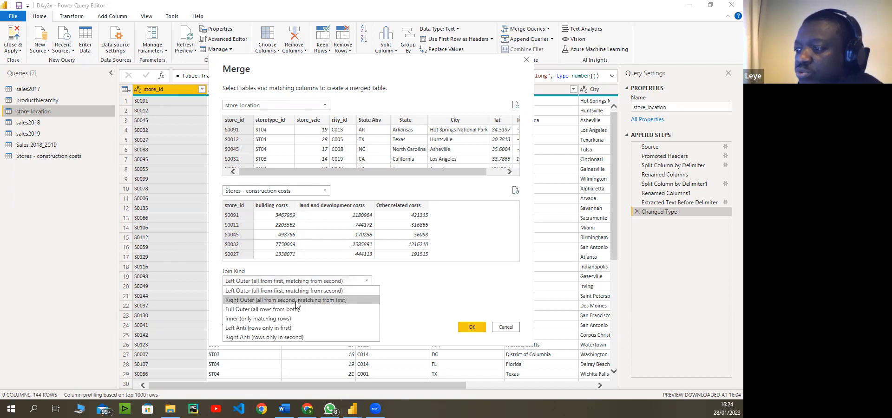
left_click(296, 302)
left_click(297, 283)
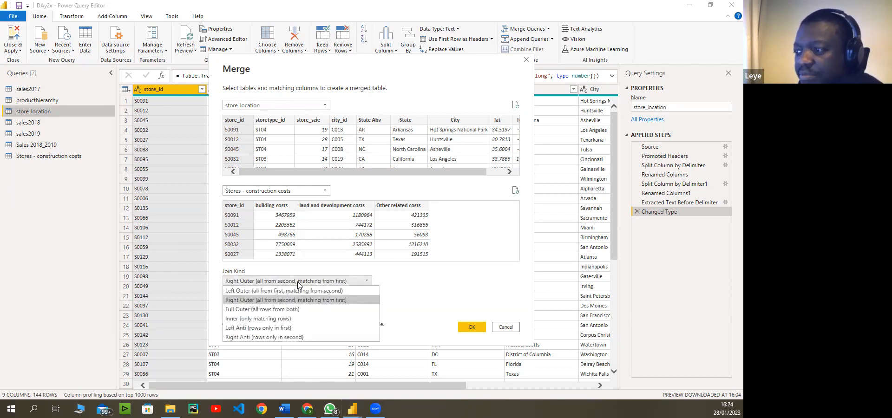
left_click(275, 319)
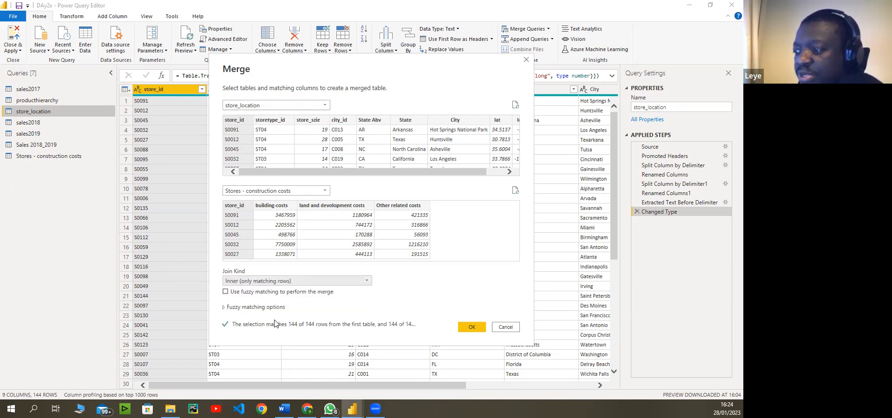
left_click(286, 282)
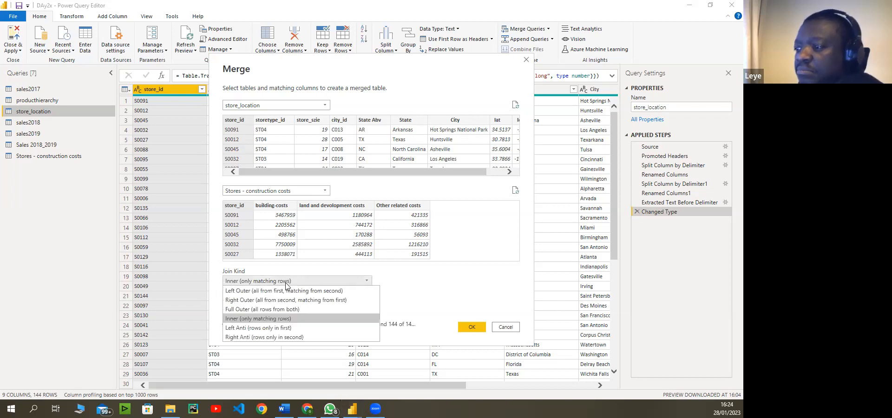
left_click(265, 310)
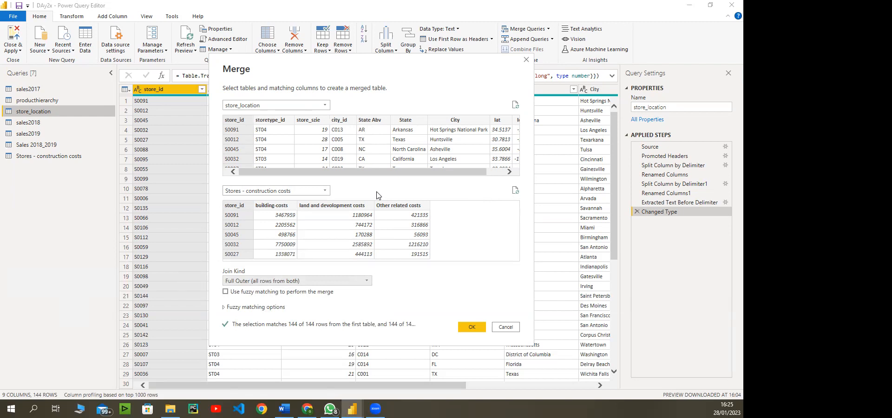
Set the join kind to Left Outer (all from first, matching from second) and create the merged query.
left_click(342, 280)
left_click(333, 291)
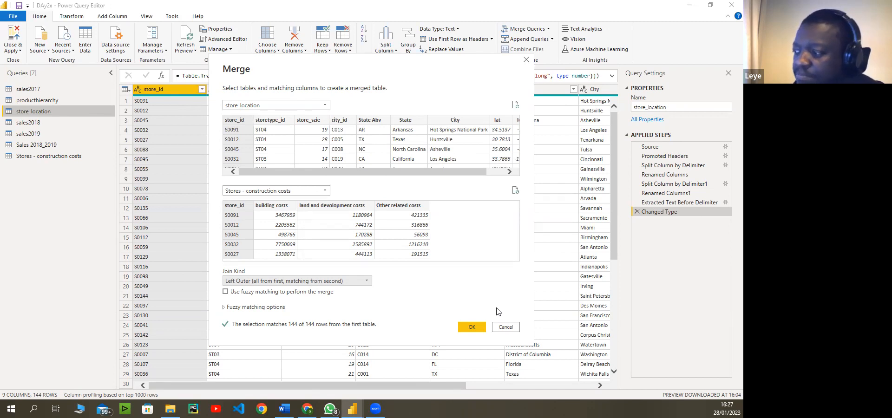
left_click(470, 328)
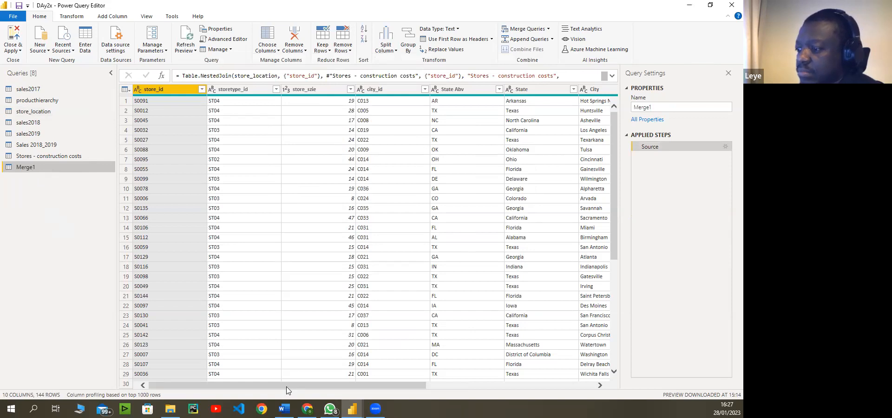
Expand the Stores - construction costs column into its three cost columns, excluding store_id and keeping the original name as prefix.
left_click(519, 386)
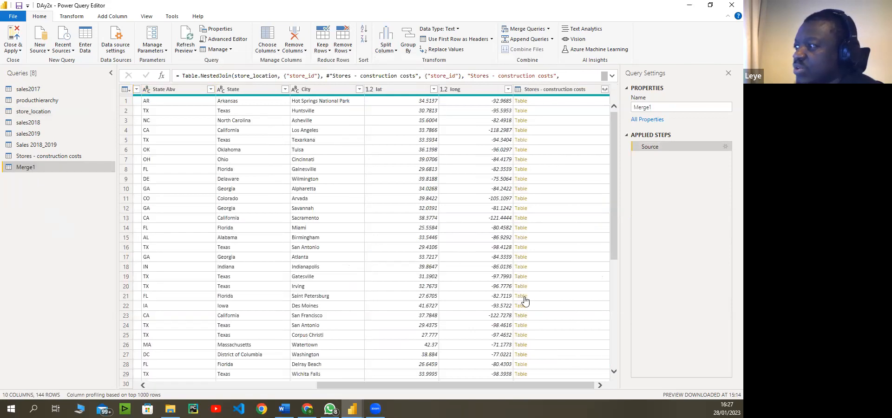
left_click(605, 89)
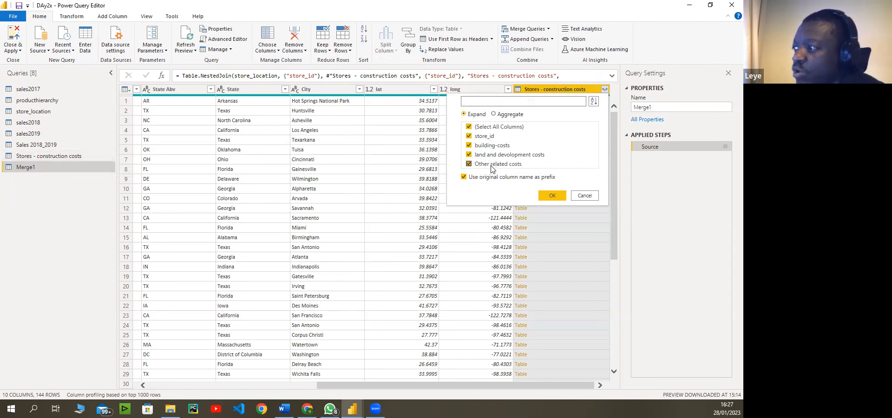
left_click(469, 136)
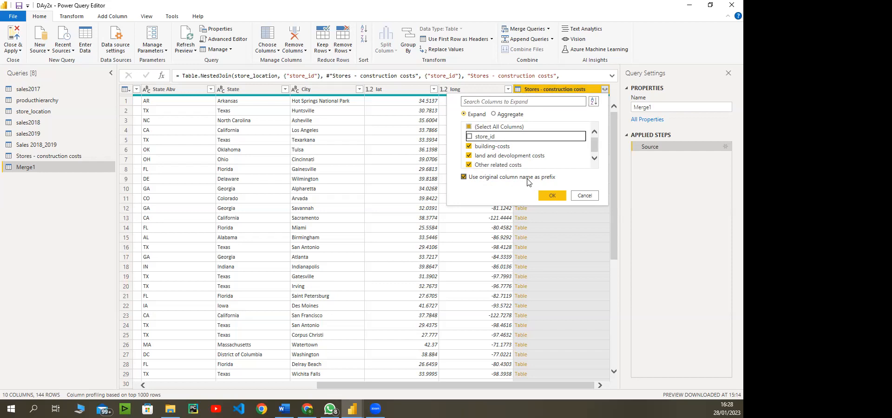
left_click(552, 198)
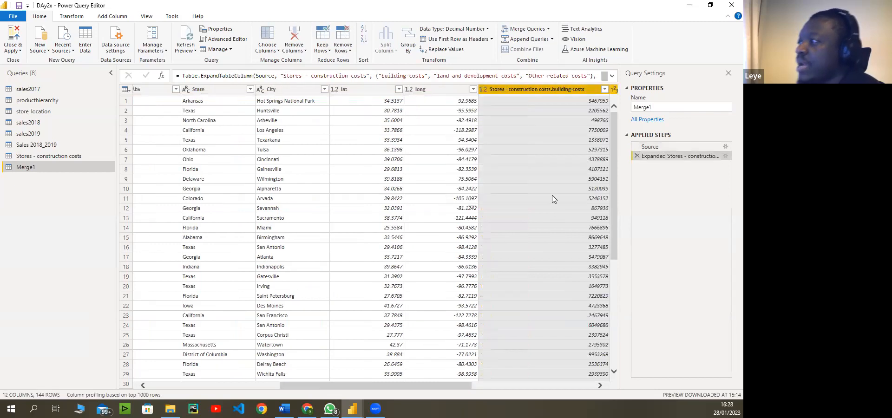
Unpivot the building-costs, land and devolopment costs and Other related costs columns of Merge1.
left_click_drag(384, 388, 534, 388)
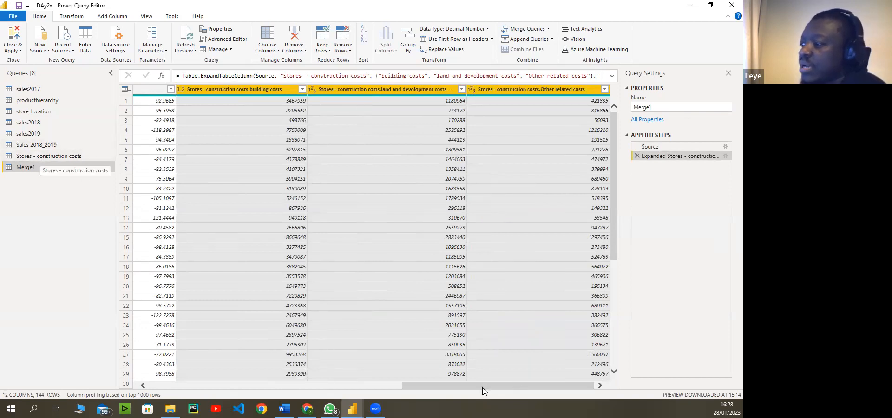
left_click(310, 385)
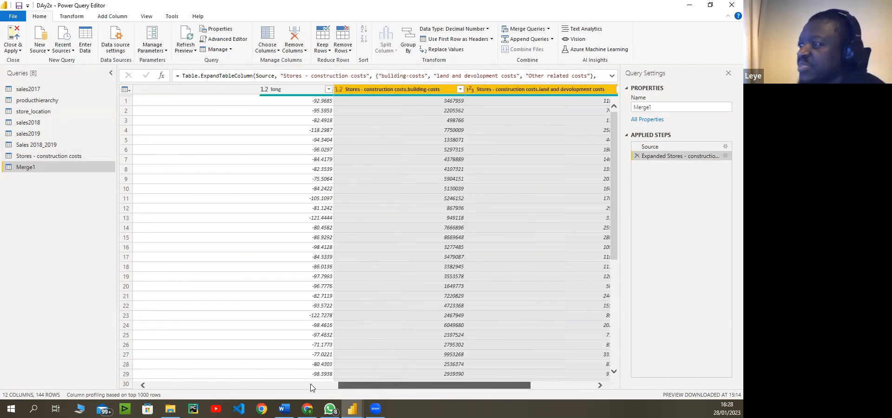
left_click(311, 385)
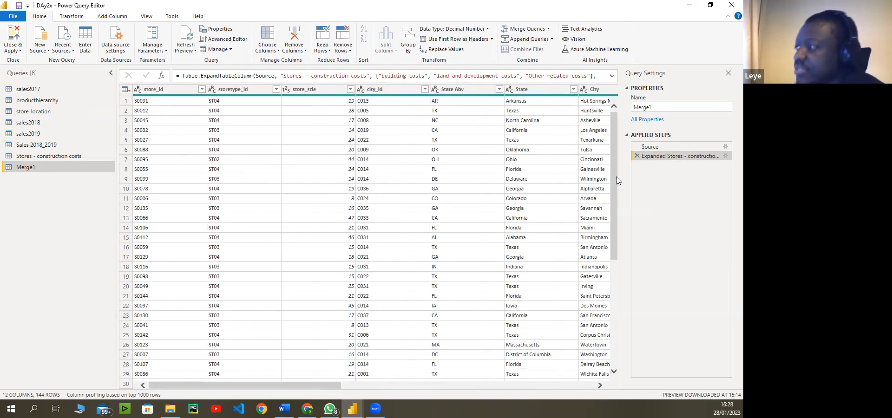
left_click_drag(612, 185, 615, 162)
left_click_drag(261, 388, 573, 388)
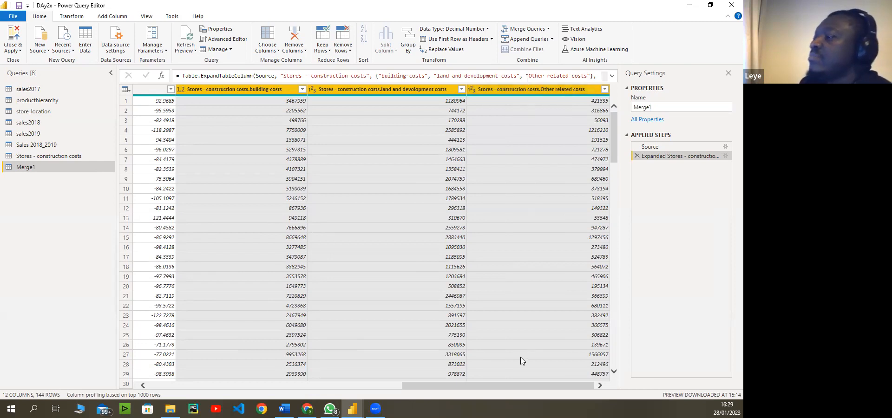
left_click_drag(507, 384, 548, 388)
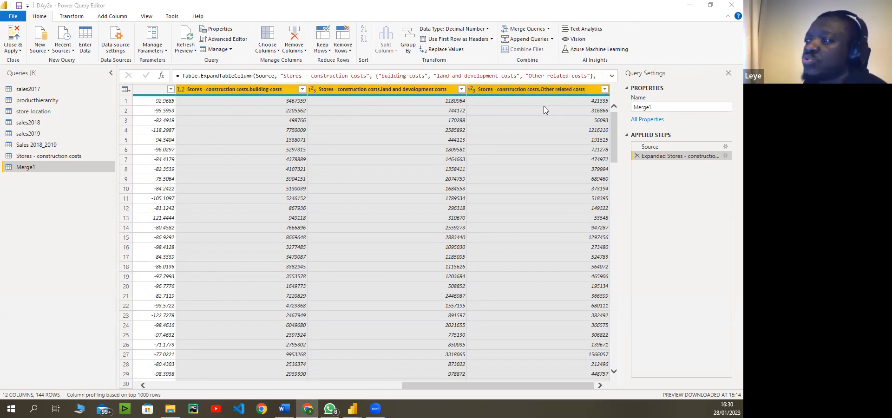
left_click(266, 89)
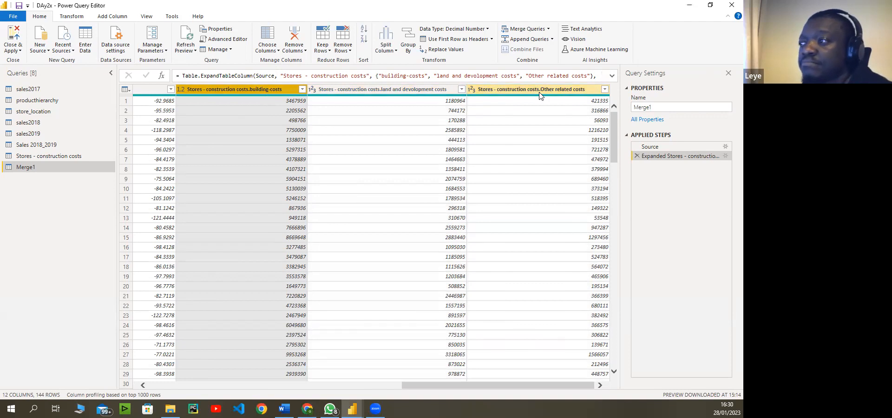
left_click(539, 93, "shift")
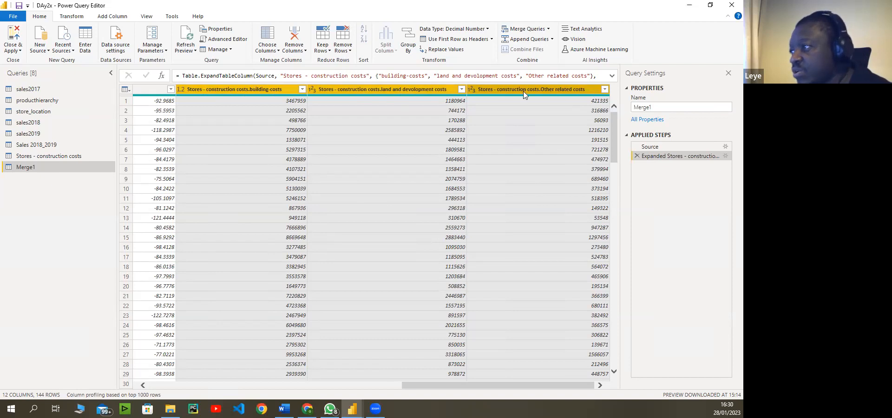
right_click(382, 89)
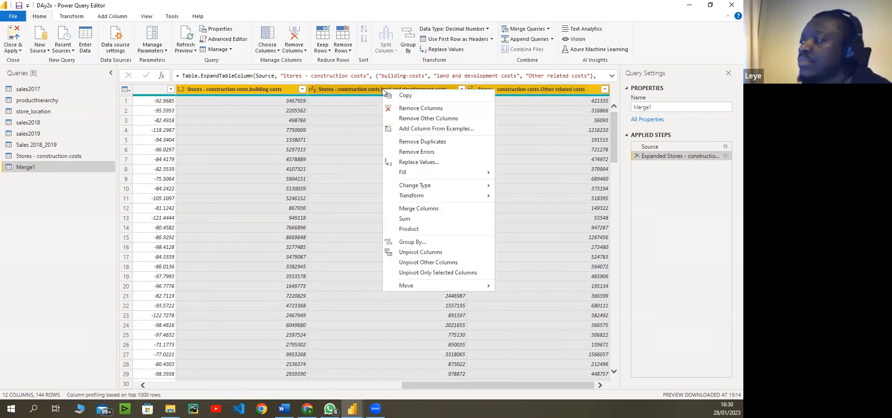
left_click(424, 255)
Review the cost types in the Attribute column's filter and apply it with all values selected.
left_click_drag(418, 387, 516, 388)
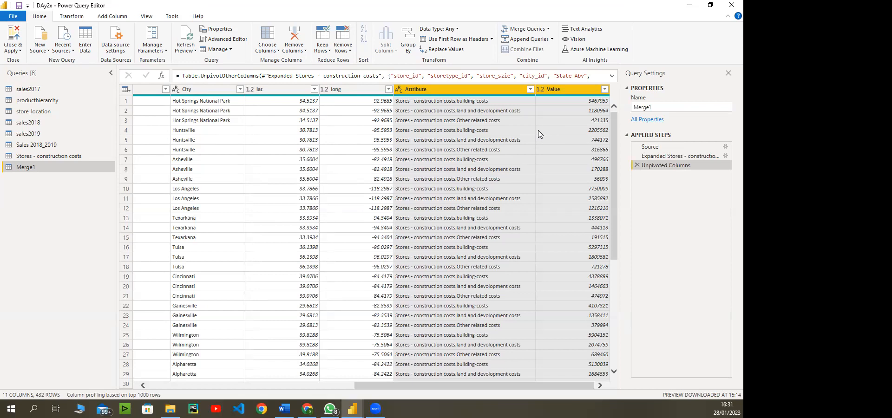
left_click(529, 89)
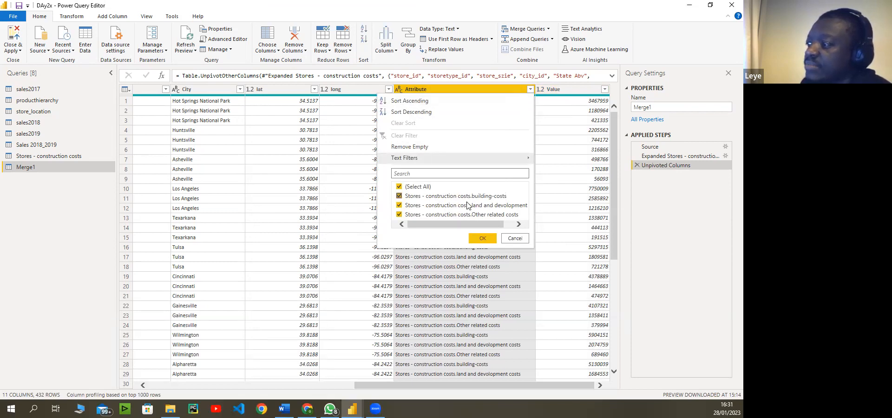
left_click(483, 238)
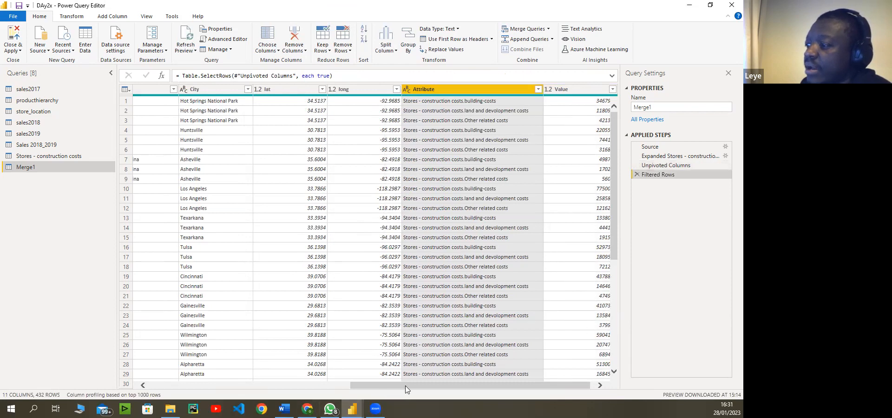
left_click_drag(405, 386, 409, 385)
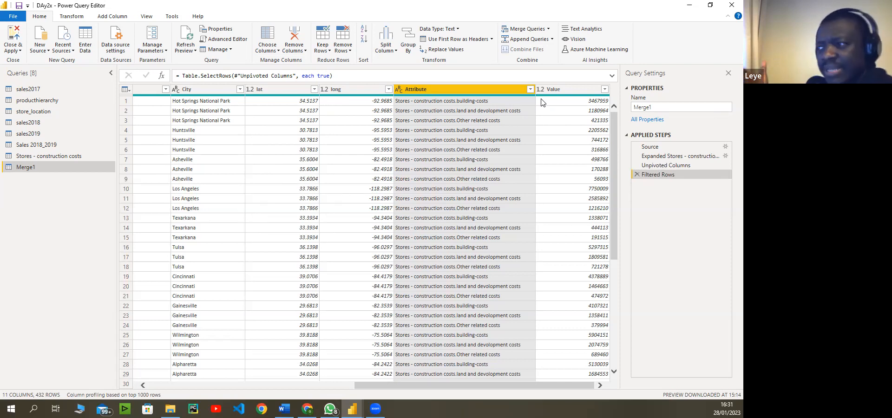
Review the list of states in the State column's filter of Merge1 and apply it with all values selected.
left_click(191, 90)
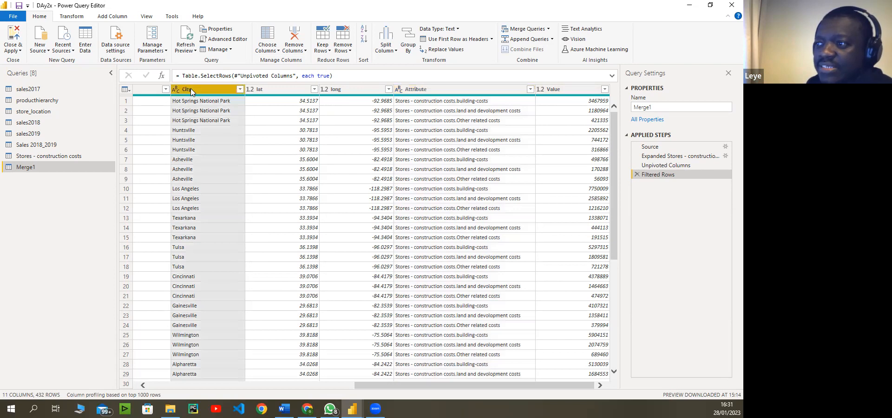
left_click_drag(431, 386, 375, 386)
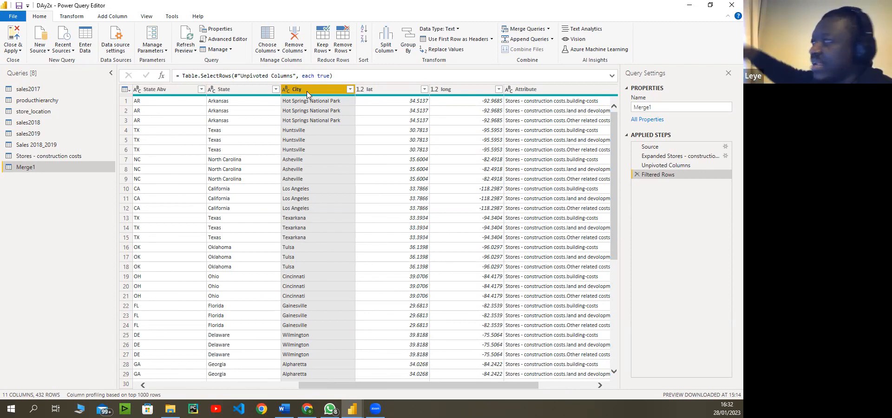
left_click(250, 89)
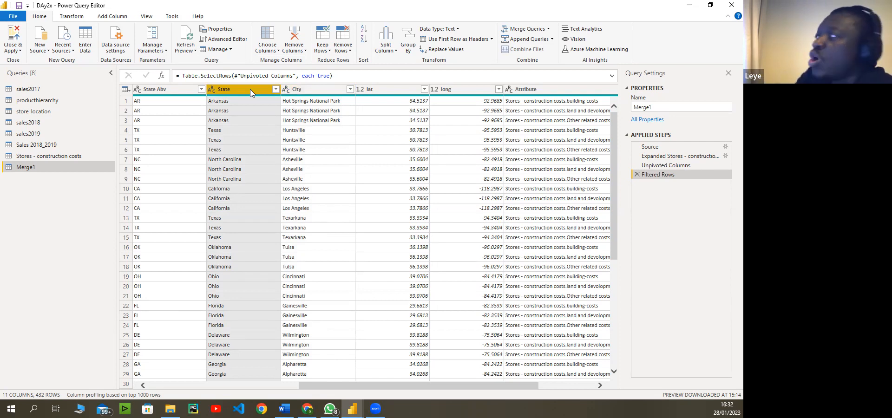
left_click(276, 89)
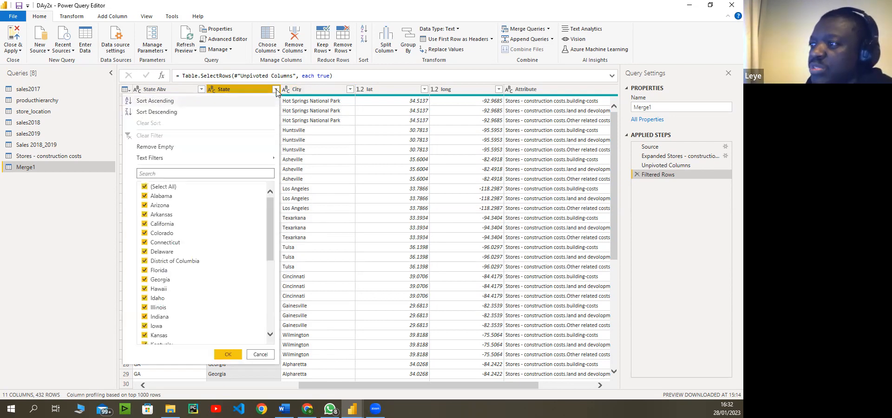
left_click_drag(270, 216, 265, 307)
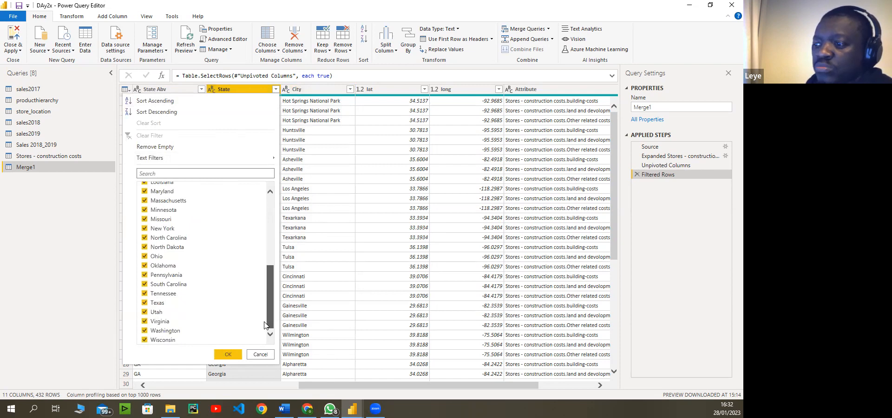
scroll(265, 325, "up", 6)
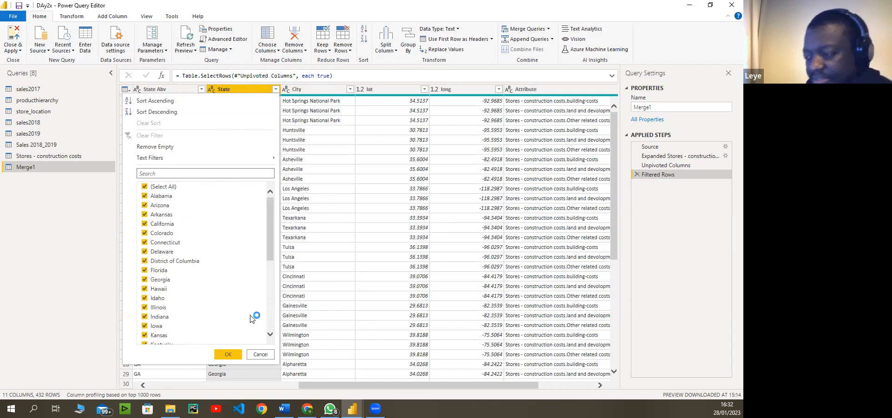
left_click(229, 354)
left_click_drag(380, 385, 419, 387)
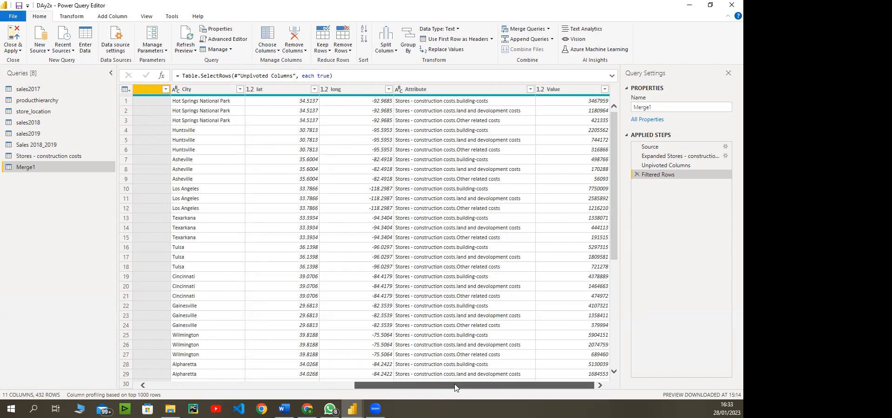
left_click_drag(454, 387, 417, 392)
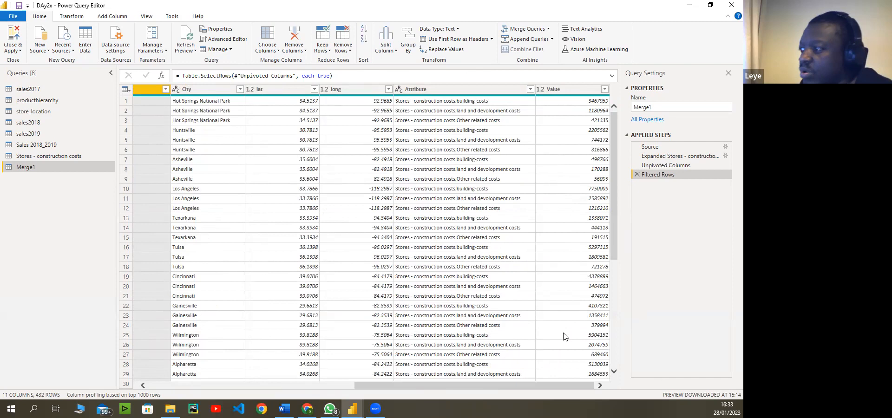
left_click_drag(571, 384, 589, 389)
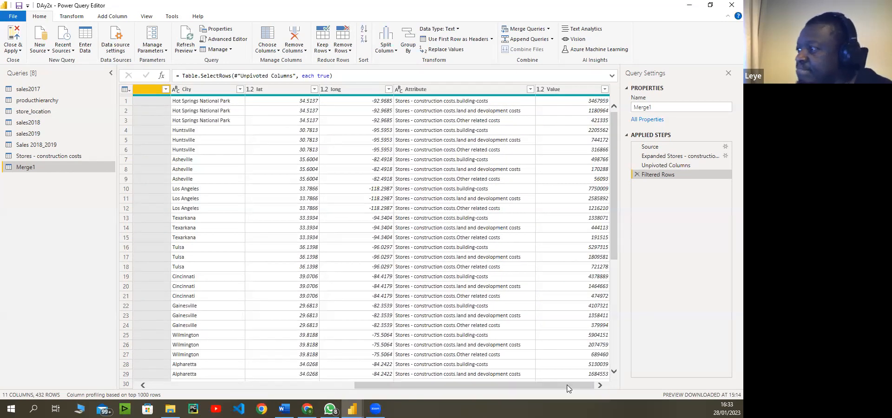
left_click(546, 381)
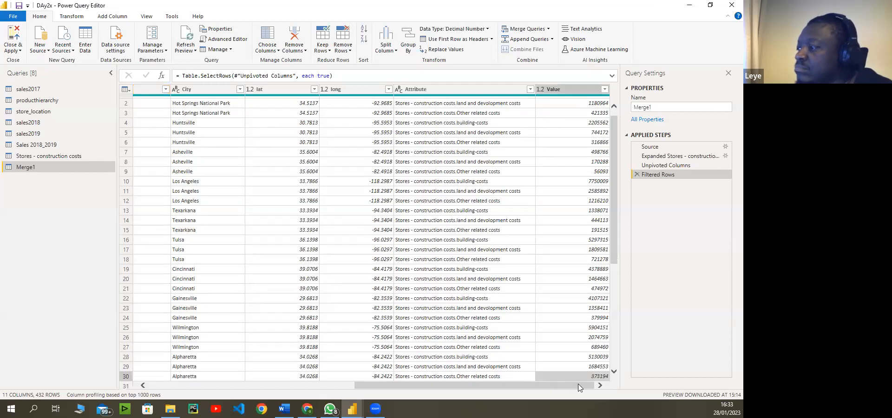
left_click_drag(614, 202, 615, 194)
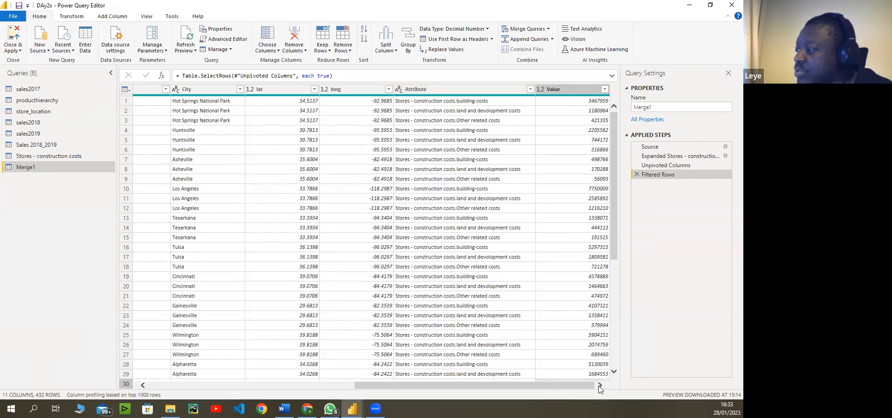
left_click(456, 93)
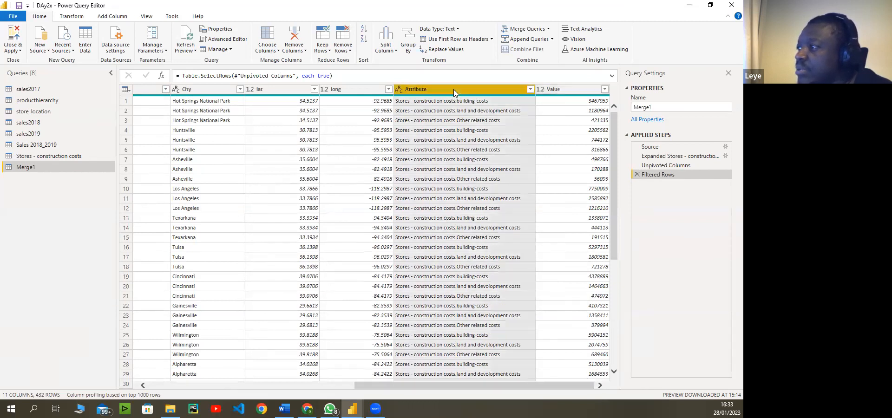
left_click(557, 95, "ctrl")
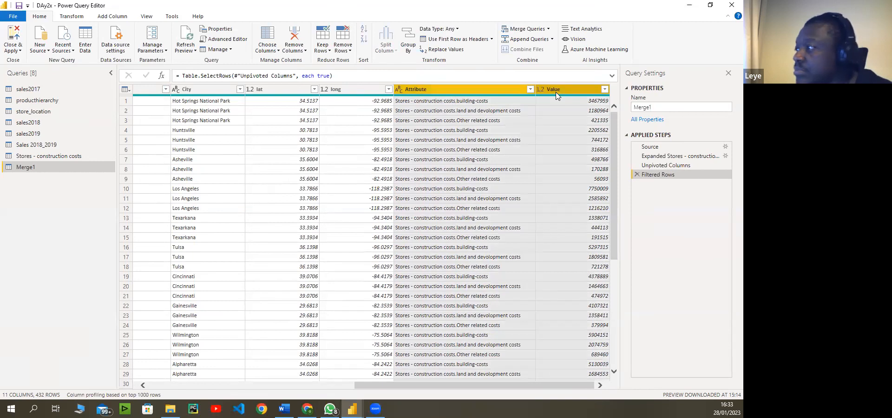
right_click(556, 96)
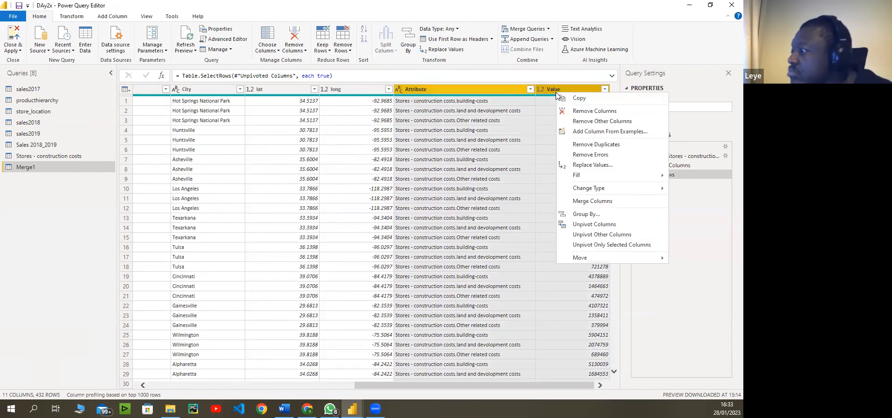
left_click(701, 208)
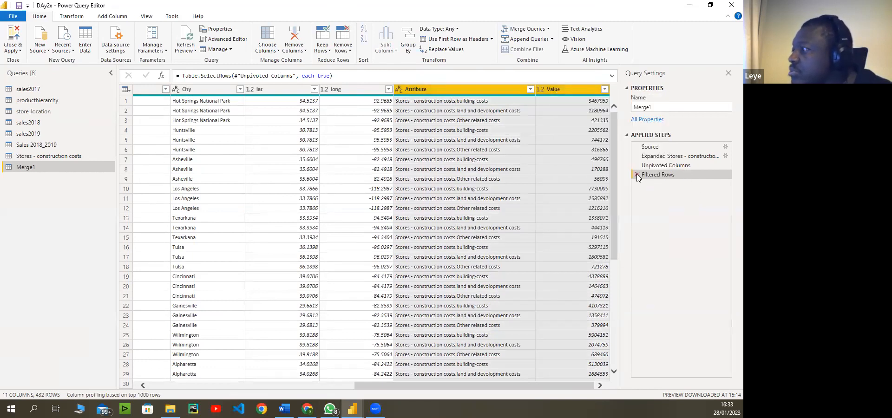
Delete the Filtered Rows and Unpivoted Columns steps from the Merge1 query.
left_click(636, 175)
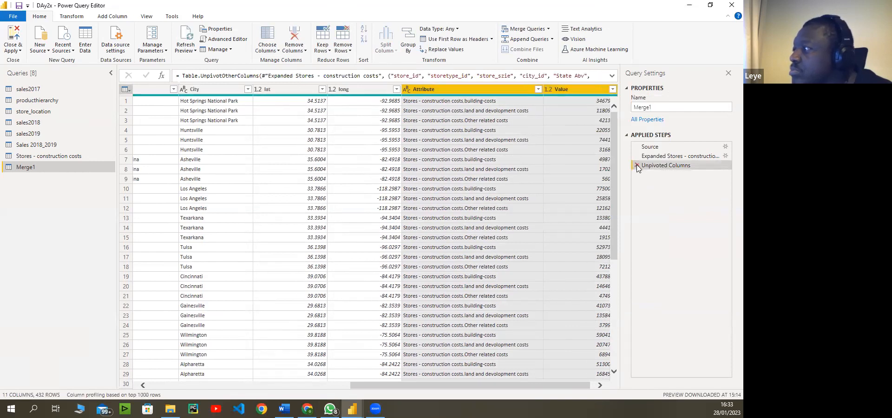
left_click(636, 166)
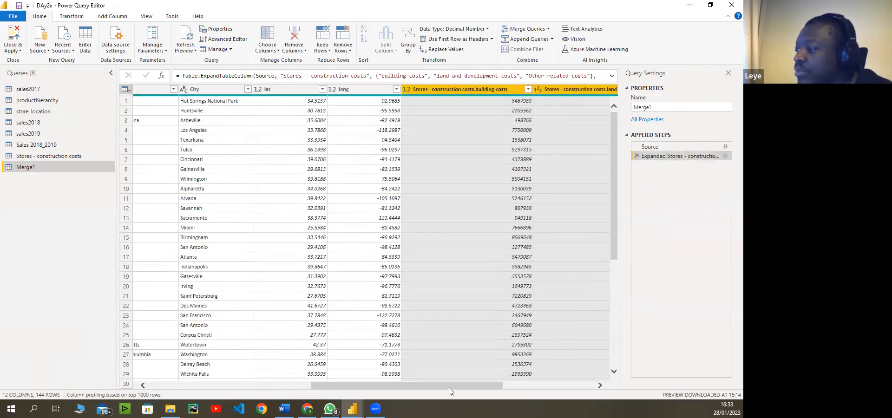
Remove the "Stores - construction costs." prefix from the first cost column, renaming it building-costs.
left_click_drag(449, 388, 540, 389)
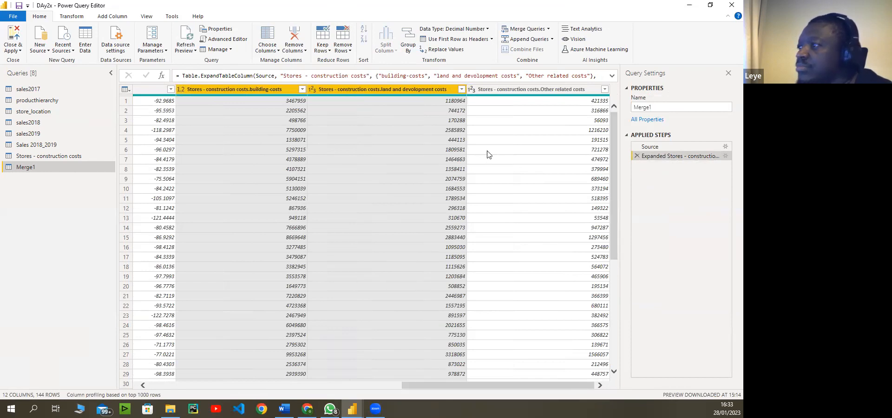
left_click(556, 87)
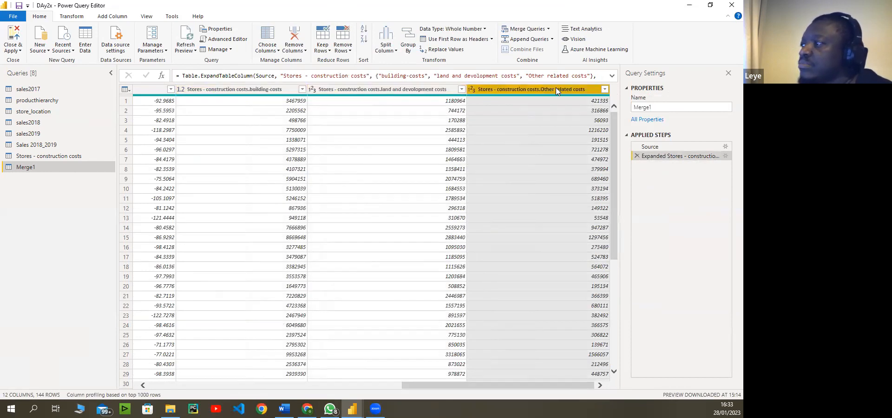
left_click(256, 93)
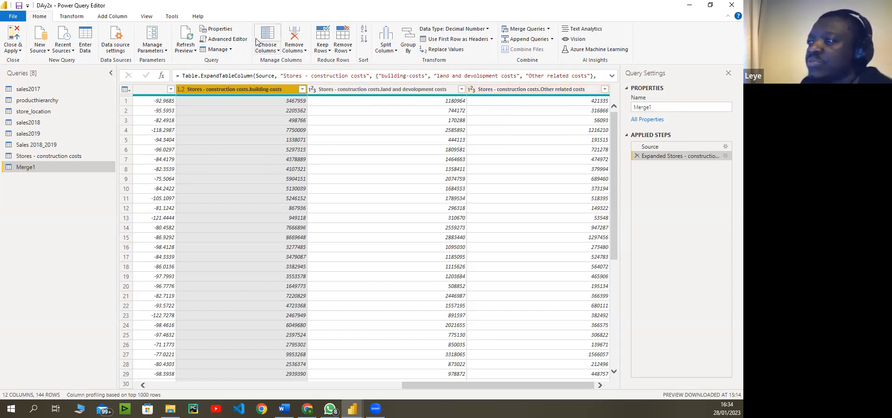
double_click(255, 88)
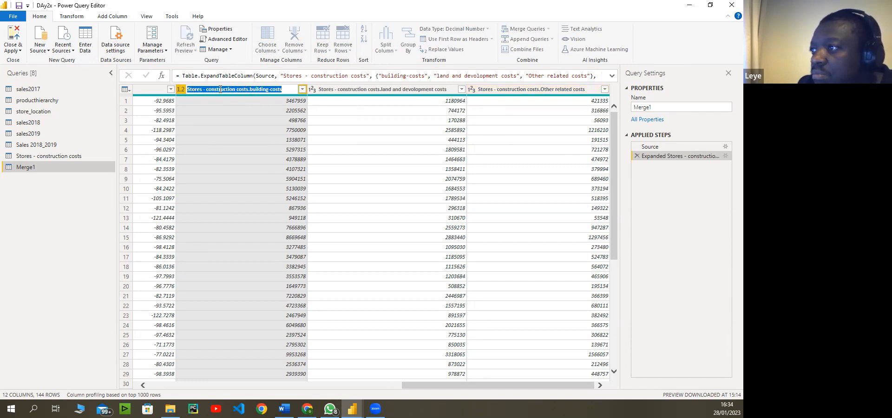
left_click(249, 89)
key("shift+Home")
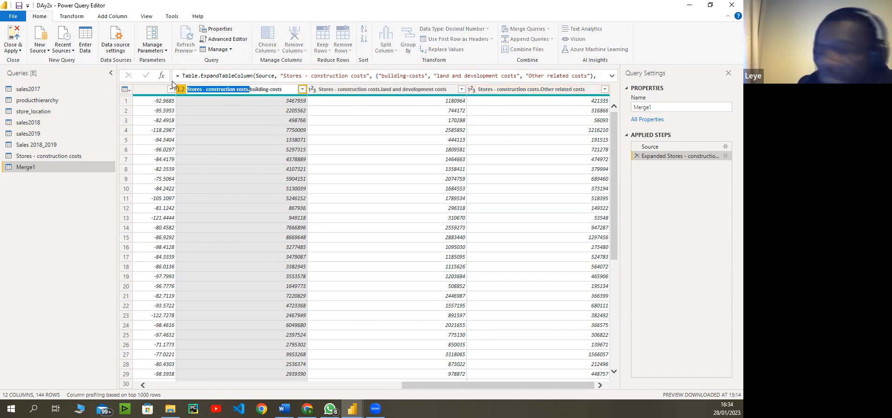
key("BackSpace")
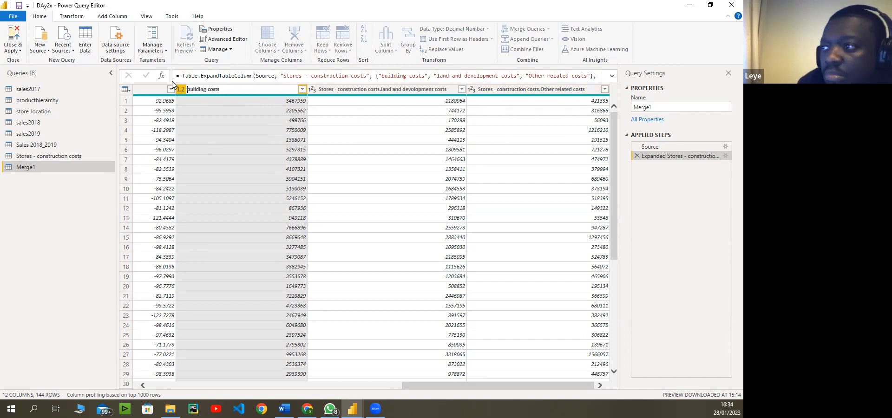
left_click(380, 88)
Rename the second cost column as land and devolopment costs by removing its table-name prefix.
left_click(389, 88)
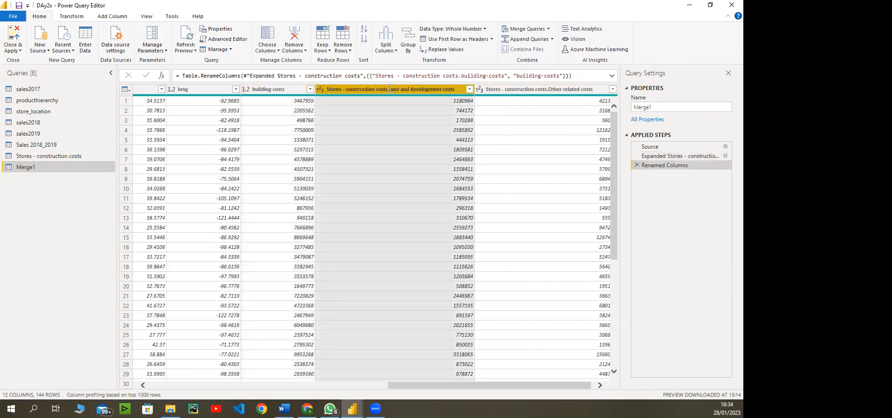
double_click(388, 89)
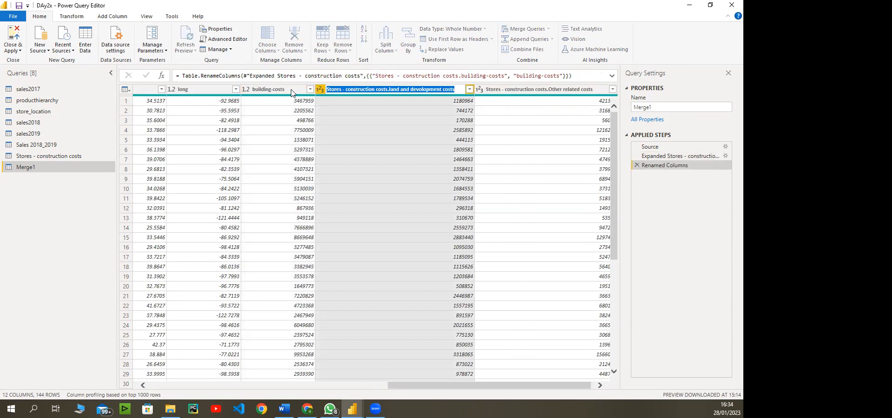
left_click(388, 89)
key("shift+Home")
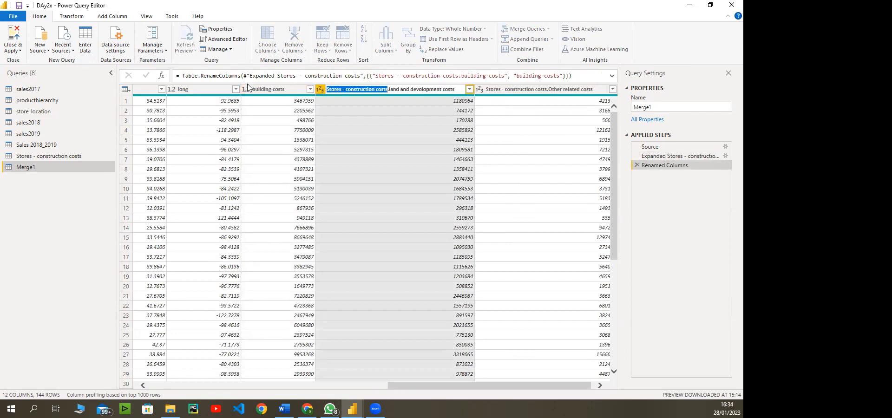
key("Delete")
key("Delete")
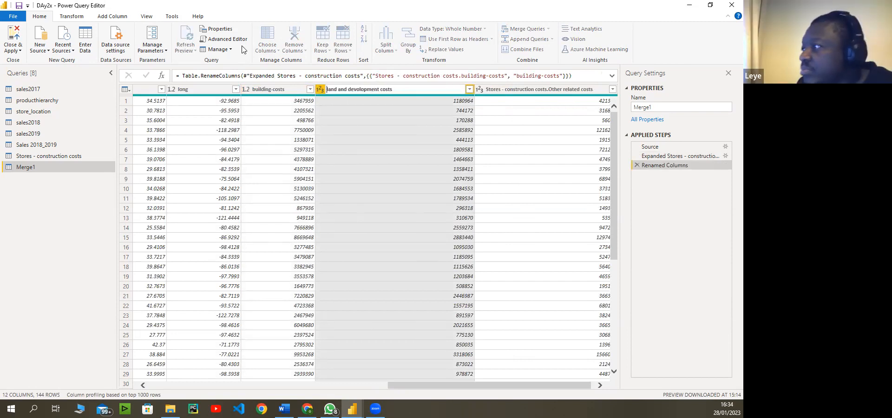
Rename the last cost column as Other related costs by removing its table-name prefix.
double_click(553, 89)
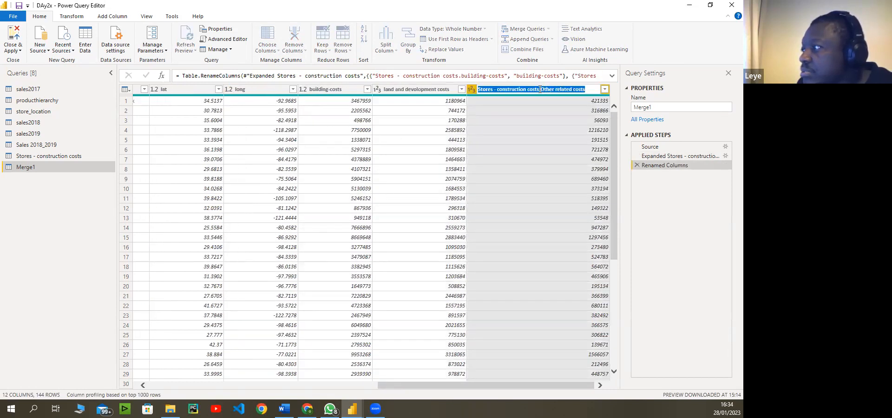
left_click(540, 89)
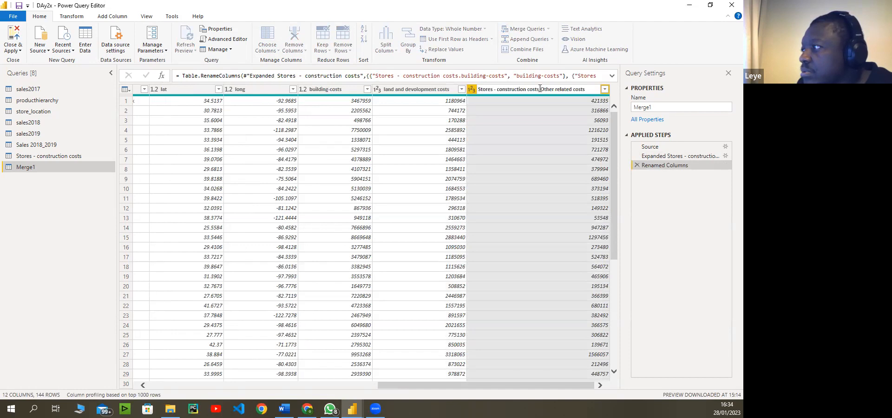
key("shift+Home")
key("BackSpace")
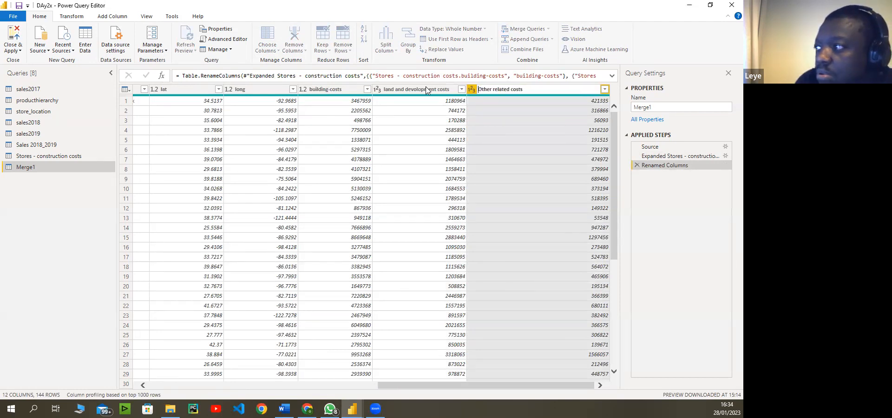
key("Return")
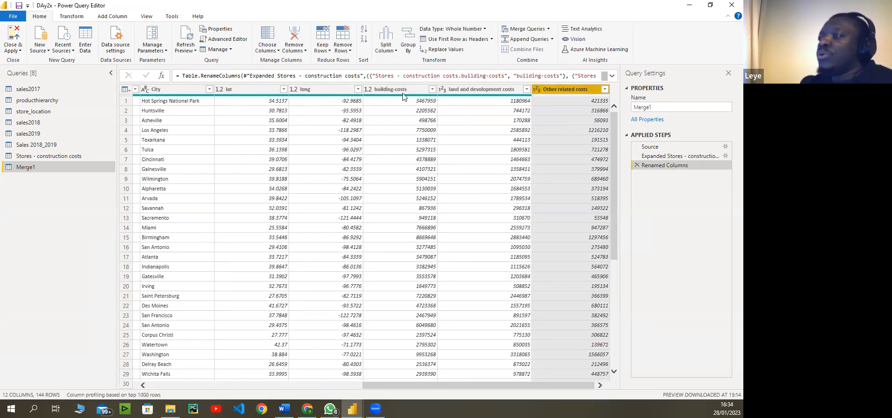
Select the adjacent columns building-costs through Other related costs in Merge1 and review the store columns before them.
left_click(484, 87)
left_click(406, 381)
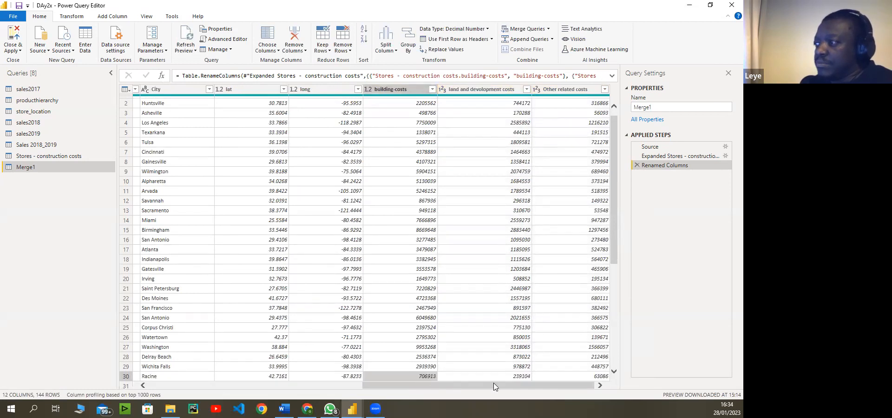
left_click(584, 88, "shift")
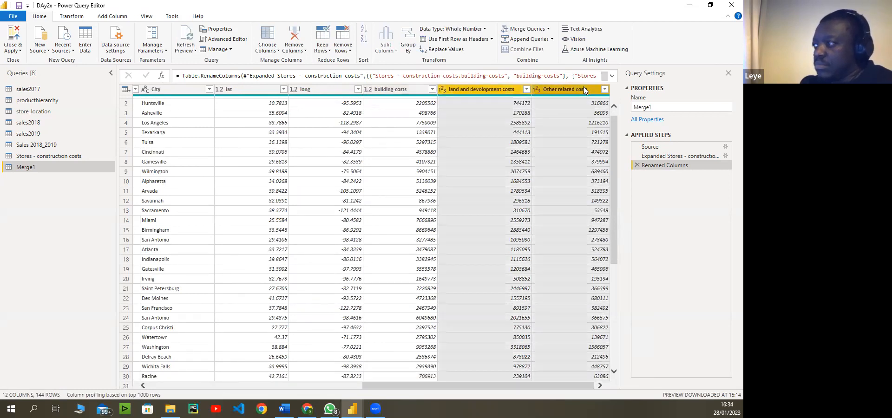
key("shift+Left")
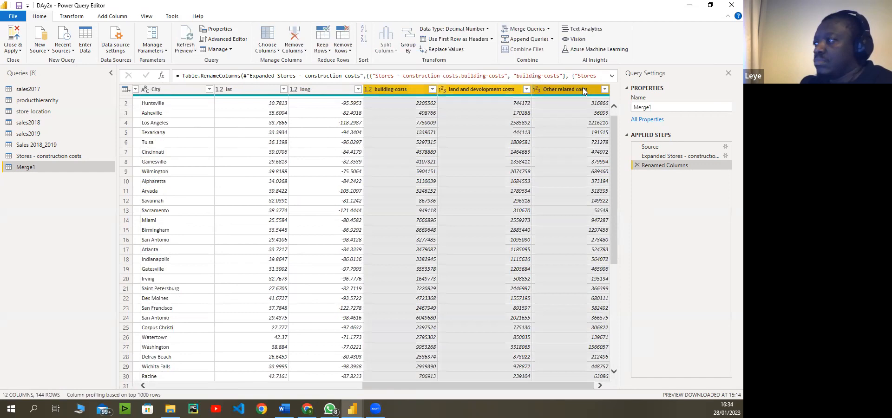
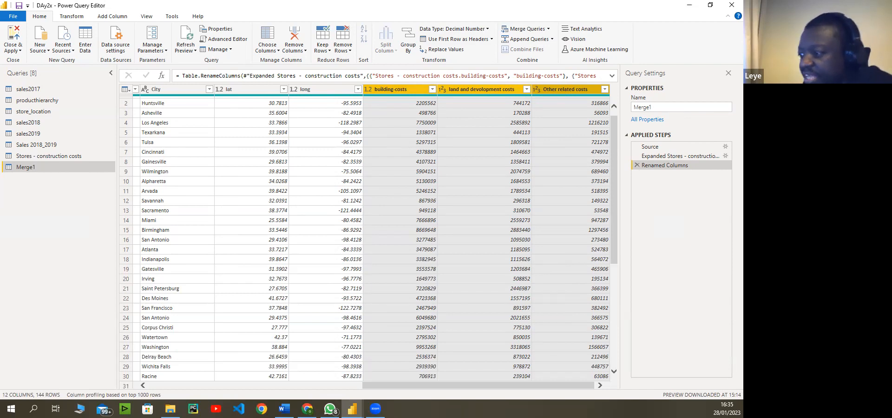
left_click_drag(408, 385, 141, 393)
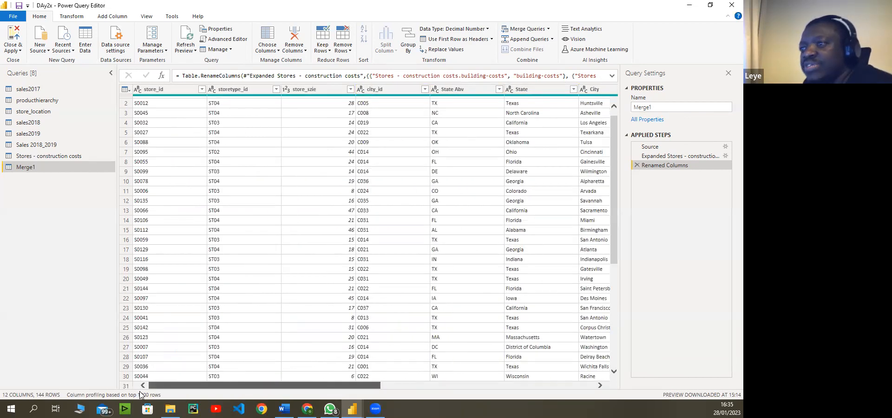
left_click(407, 385)
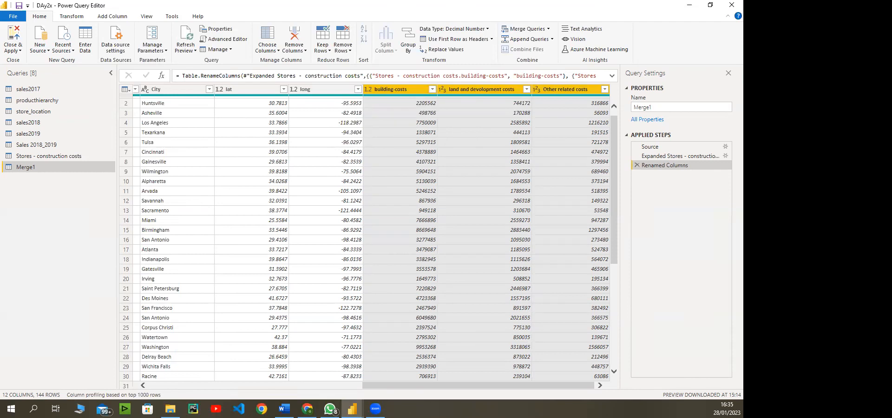
left_click(402, 90)
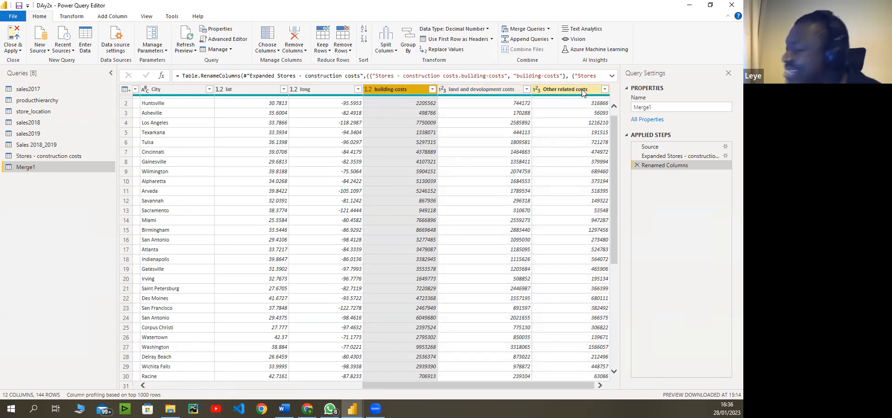
left_click(581, 92, "shift")
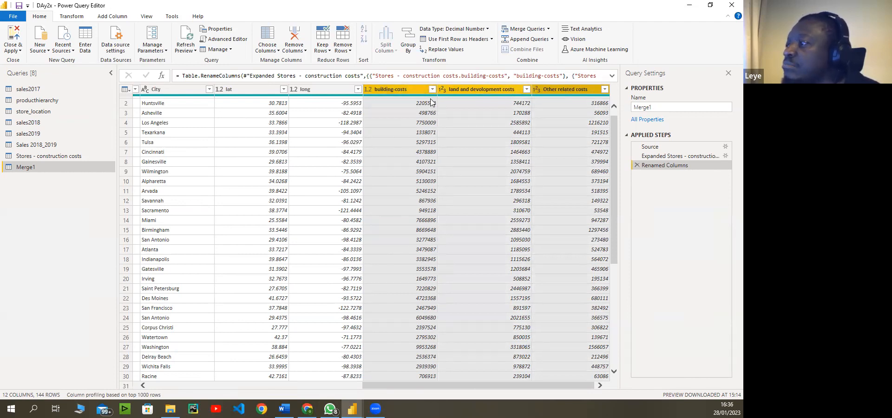
left_click(395, 88)
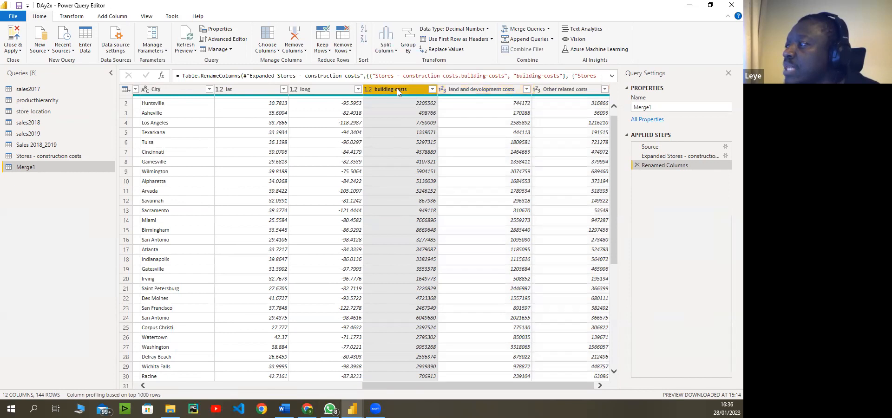
left_click(558, 90, "shift")
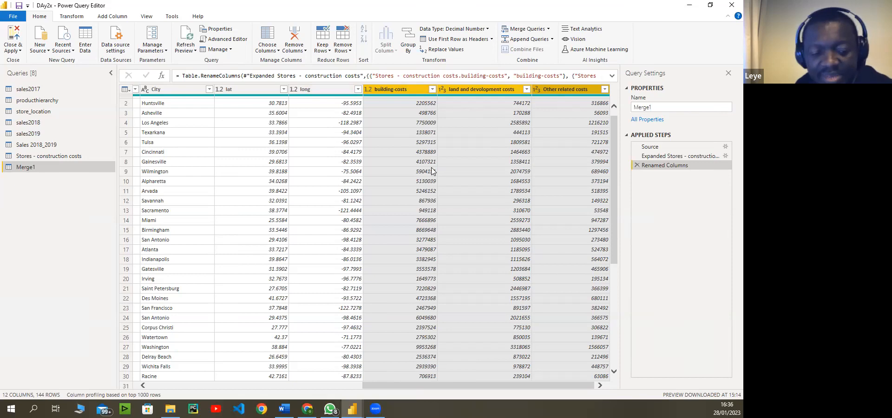
left_click(412, 90)
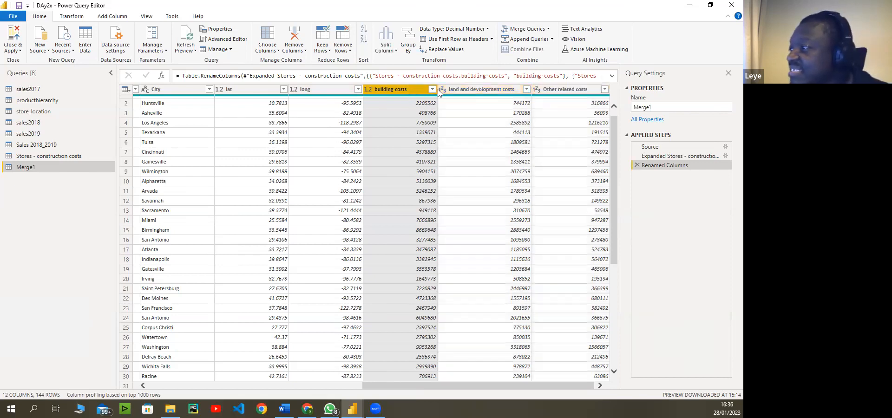
left_click(576, 89, "shift")
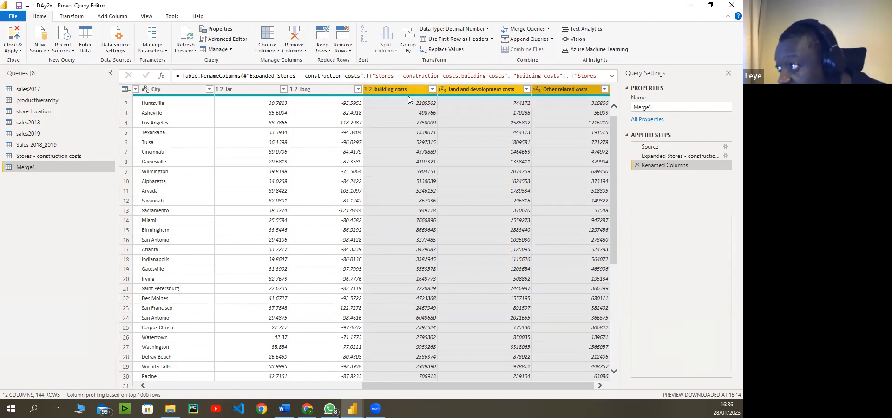
right_click(565, 89)
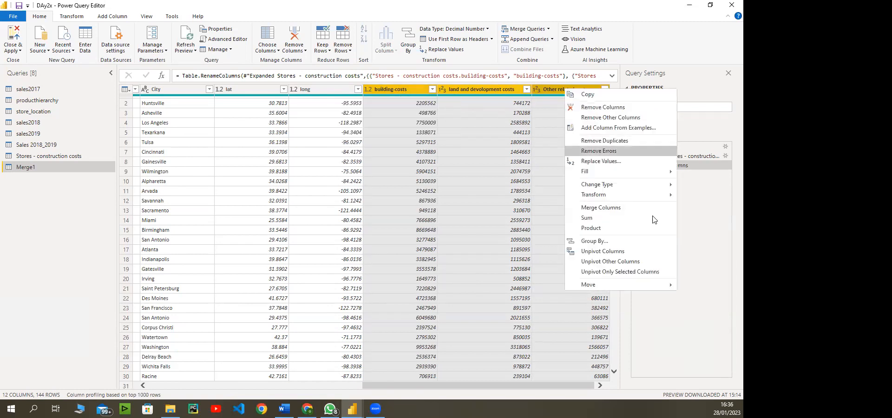
left_click(412, 94)
left_click(417, 104)
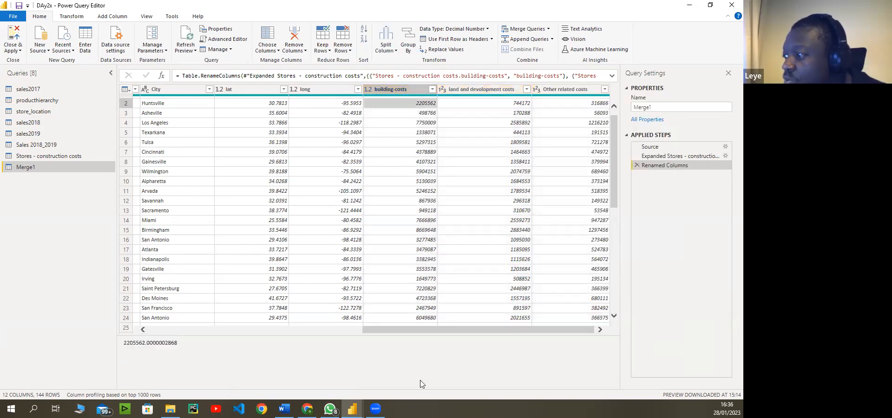
left_click_drag(391, 333, 438, 339)
Unpivot the building-costs, land and devolopment costs and Other related costs columns of the Merge1 query.
left_click(410, 89)
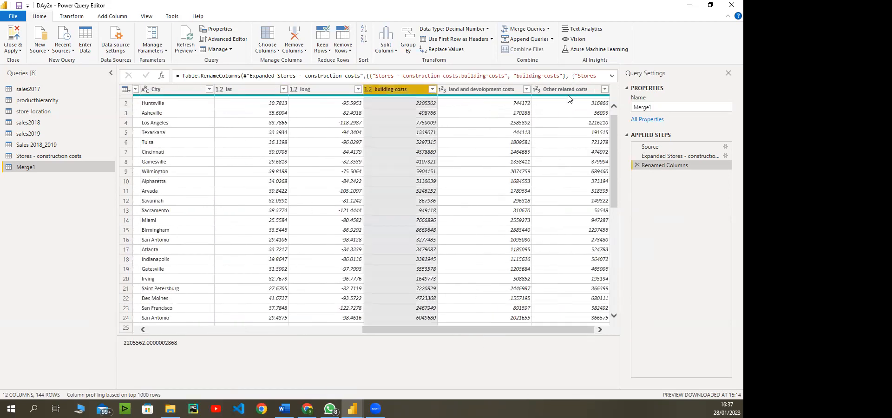
left_click(567, 89, "shift")
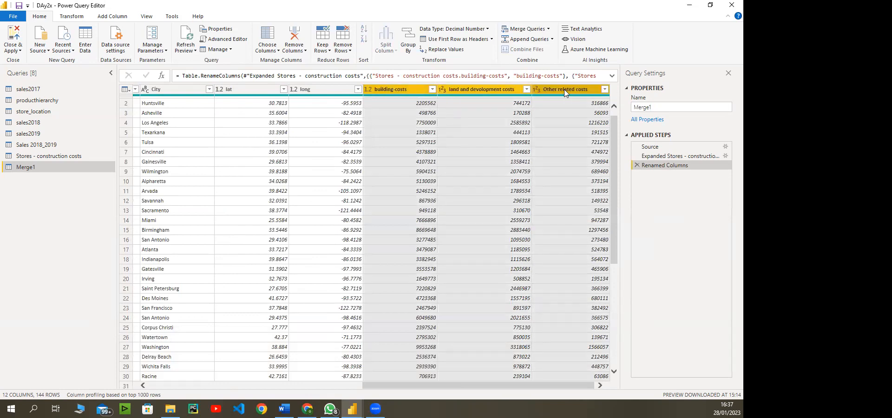
right_click(564, 89)
left_click(595, 252)
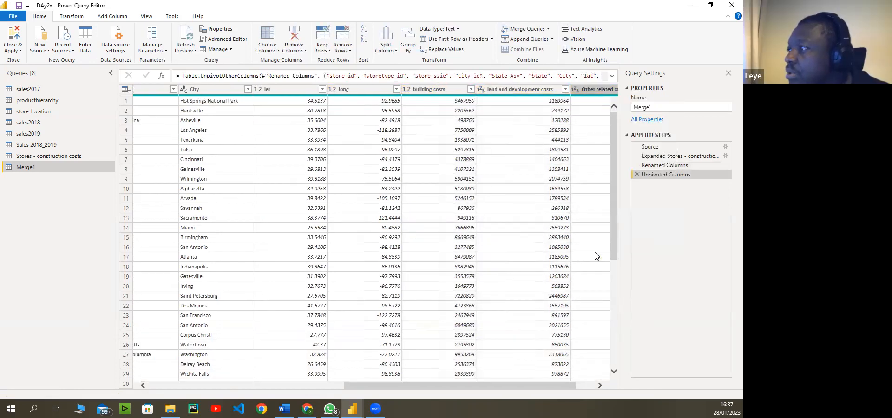
left_click_drag(456, 389, 518, 388)
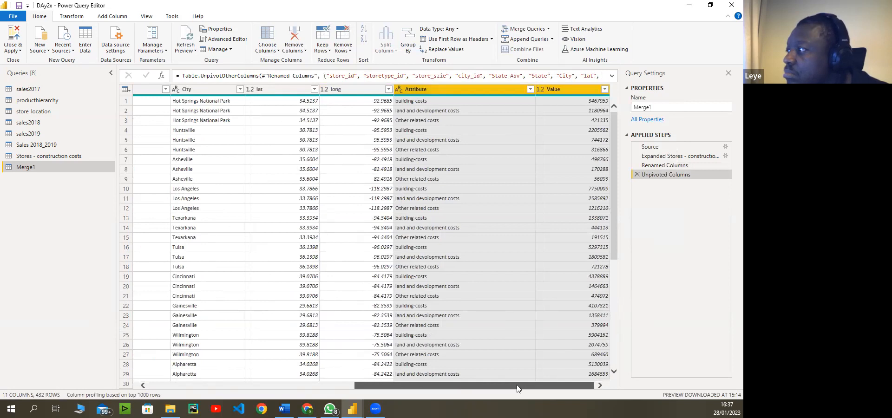
Examine the unpivoted rows of store S0012, comparing its store details with the Attribute and Value columns.
left_click(435, 130)
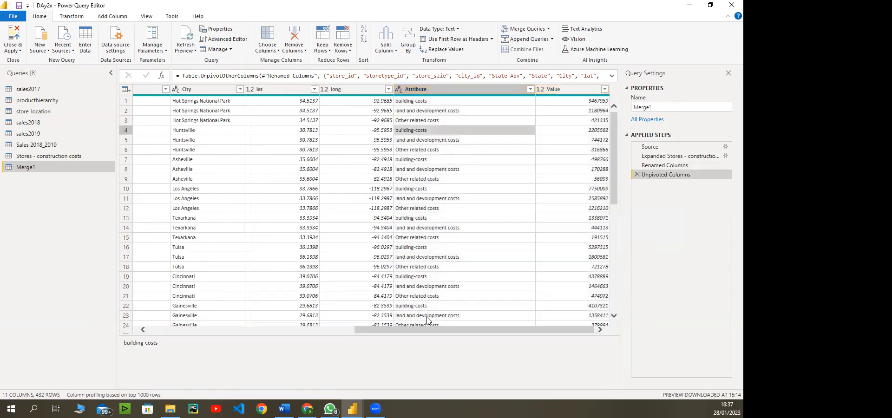
left_click_drag(422, 331, 172, 332)
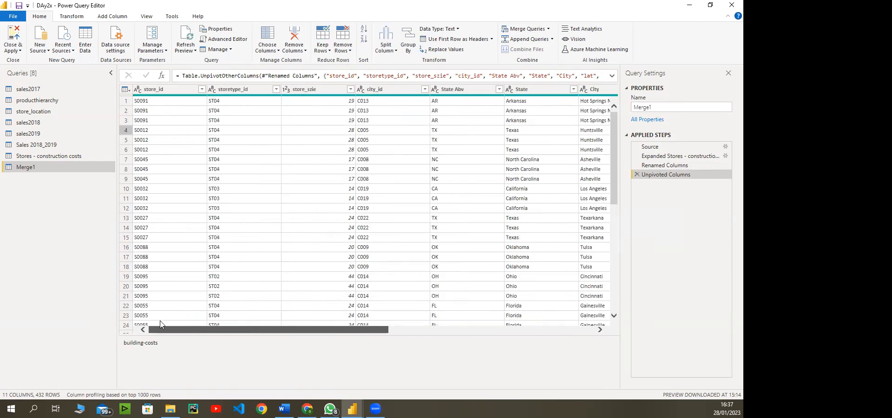
left_click(147, 132)
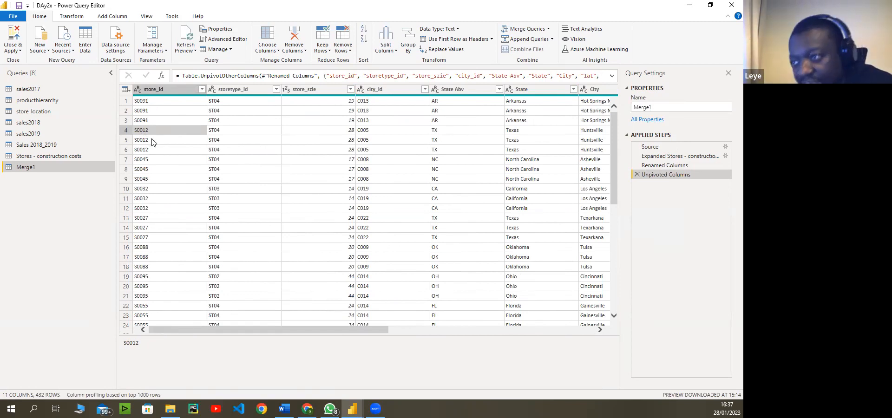
left_click_drag(309, 329, 605, 335)
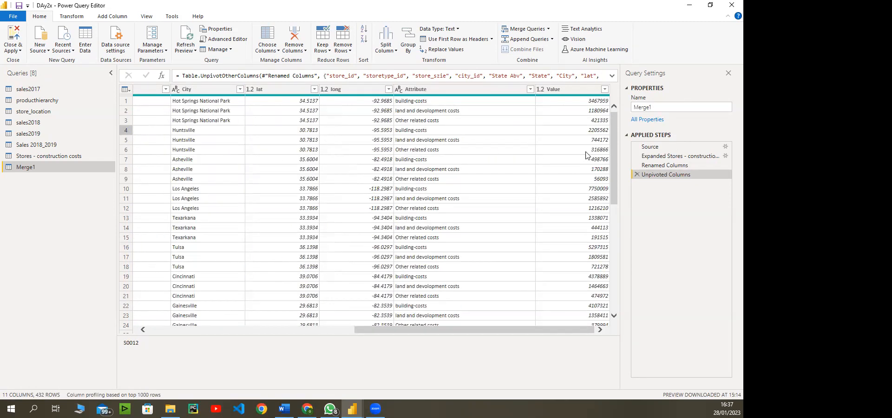
left_click(584, 132)
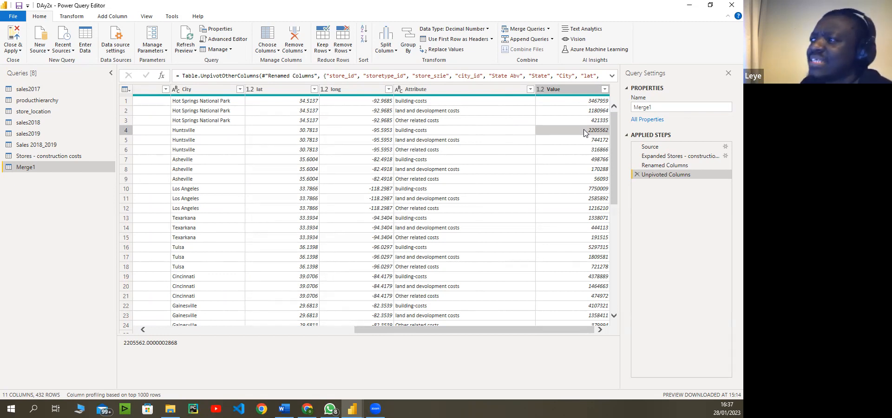
left_click_drag(367, 330, 148, 329)
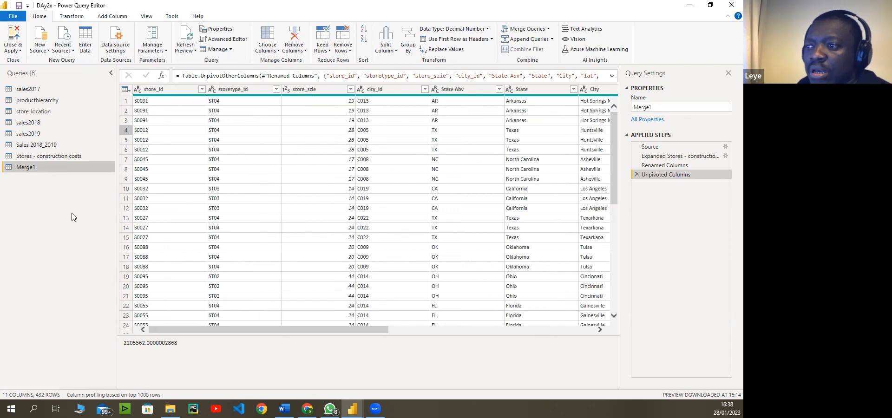
Delete the Merge1 query and confirm its removal.
right_click(44, 171)
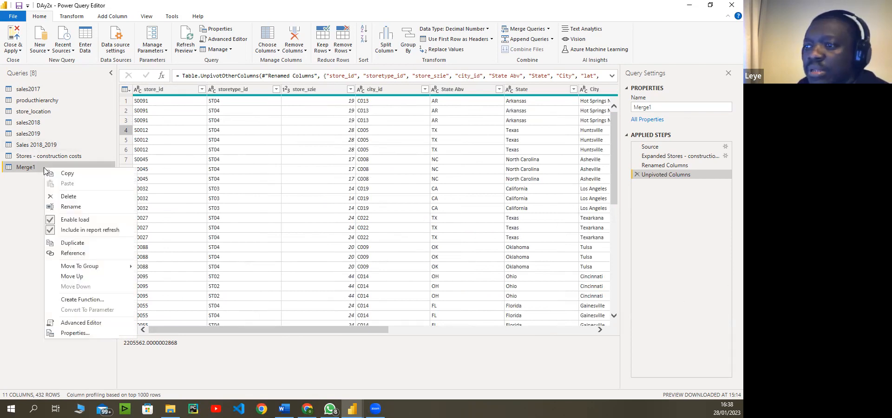
left_click(60, 195)
left_click(421, 220)
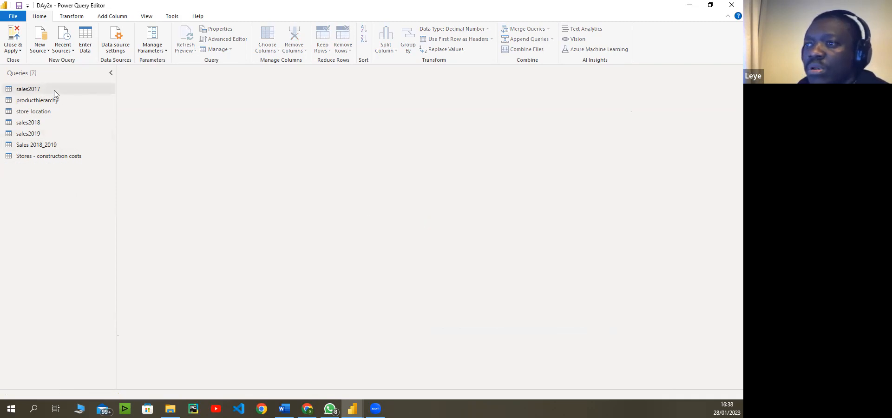
Show the Sales 2018_2019 query, and close Power Query Editor with the query changes applied.
left_click(19, 50)
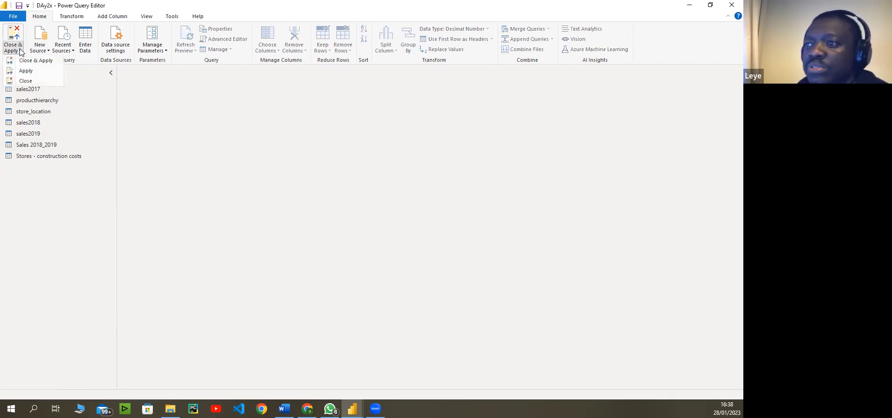
left_click(35, 144)
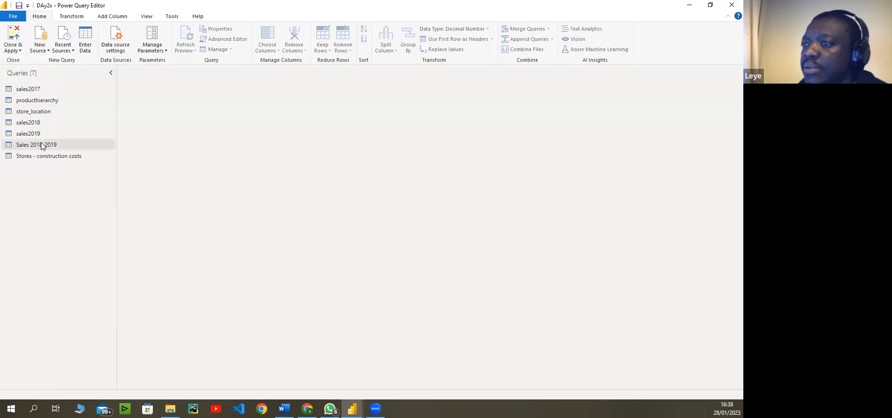
left_click(42, 146)
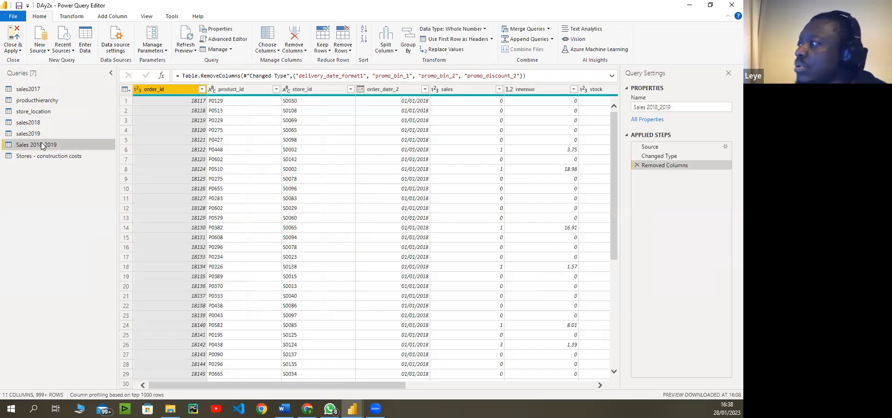
left_click(20, 51)
left_click(24, 61)
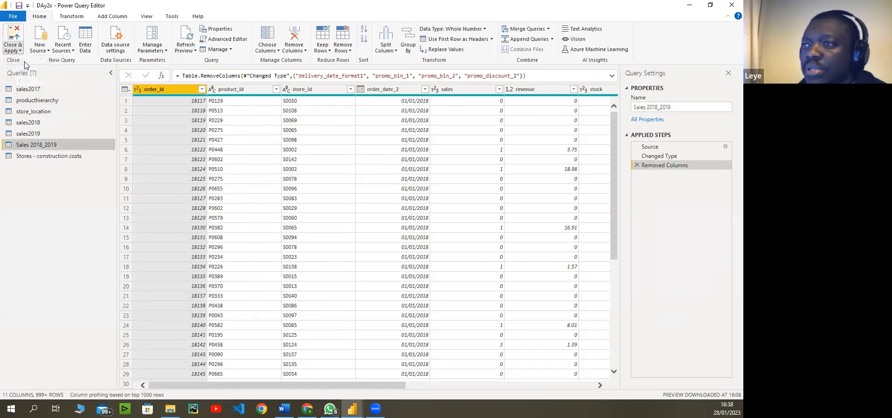
Enlarge the State slicer upward to just above the revenue by Category chart and slightly downward, and check its state list.
left_click(464, 84)
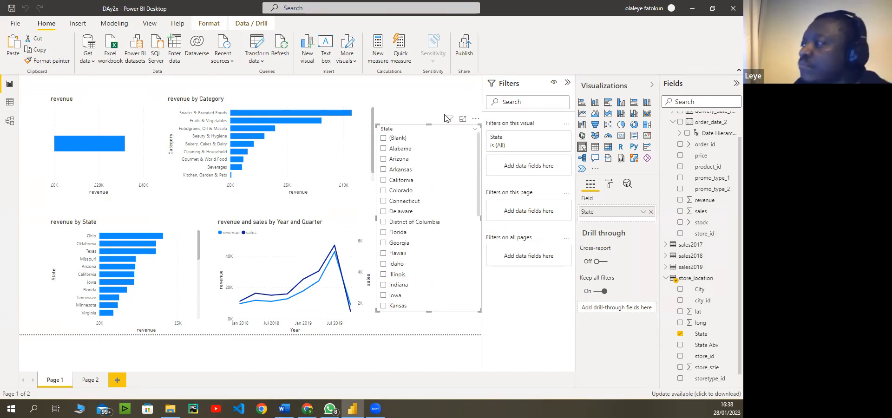
left_click_drag(431, 125, 430, 88)
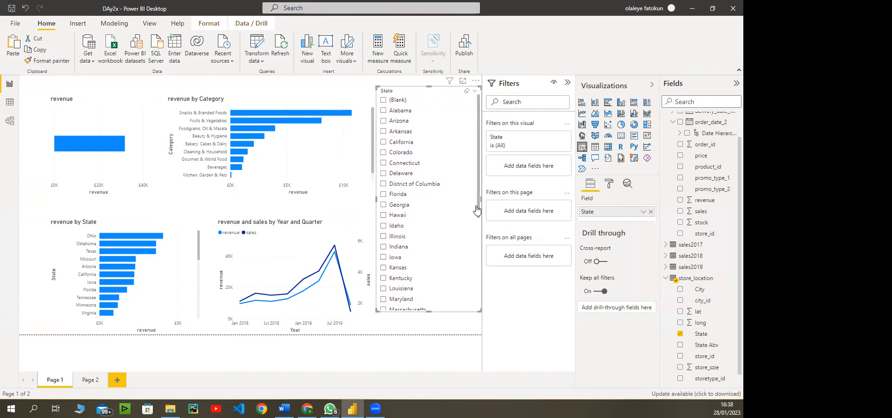
left_click_drag(478, 207, 479, 225)
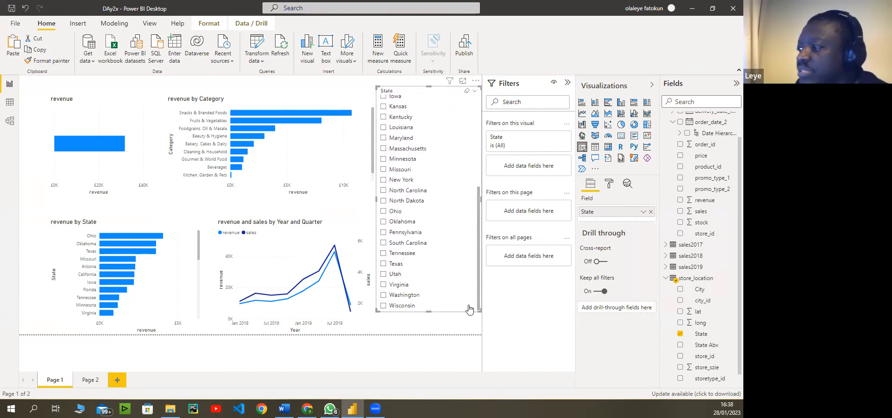
left_click_drag(429, 312, 431, 320)
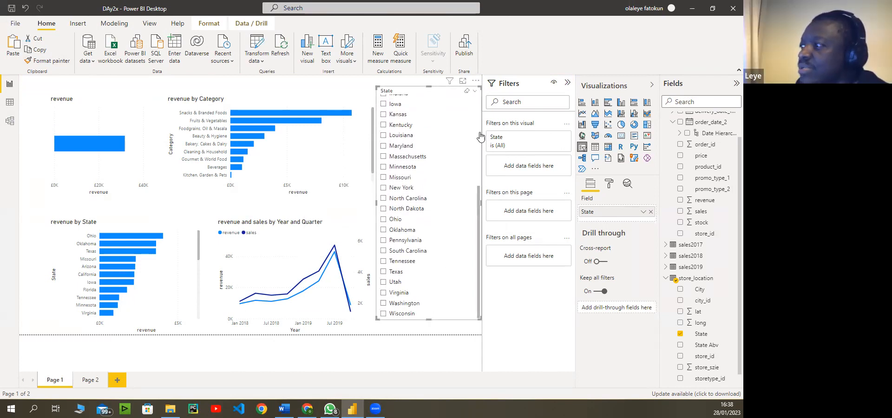
scroll(480, 136, "up", 5)
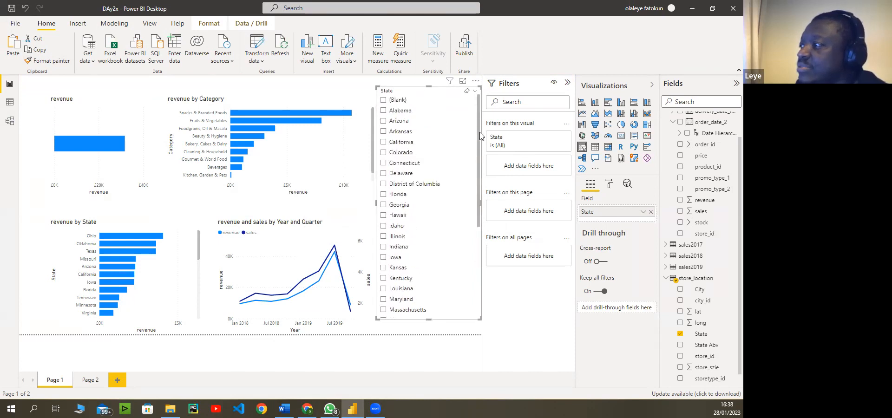
scroll(480, 131, "down", 10)
scroll(481, 132, "up", 10)
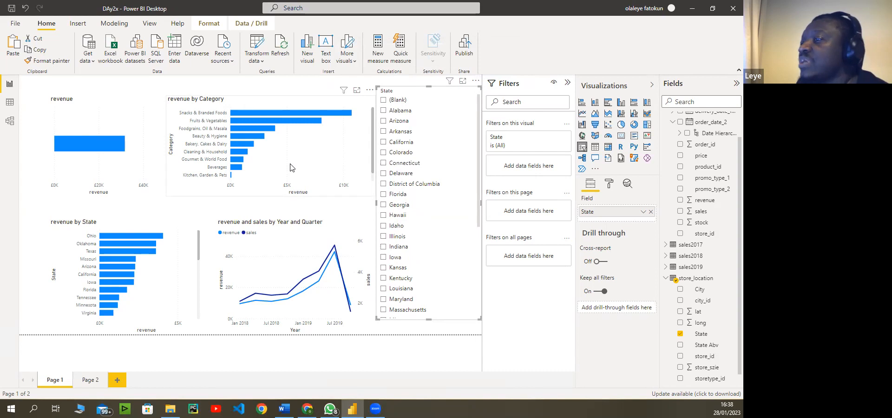
On Page 2, drill the revenue and sales line chart into Qtr 4 of 2019 and shrink the chart to a small visual.
left_click(96, 380)
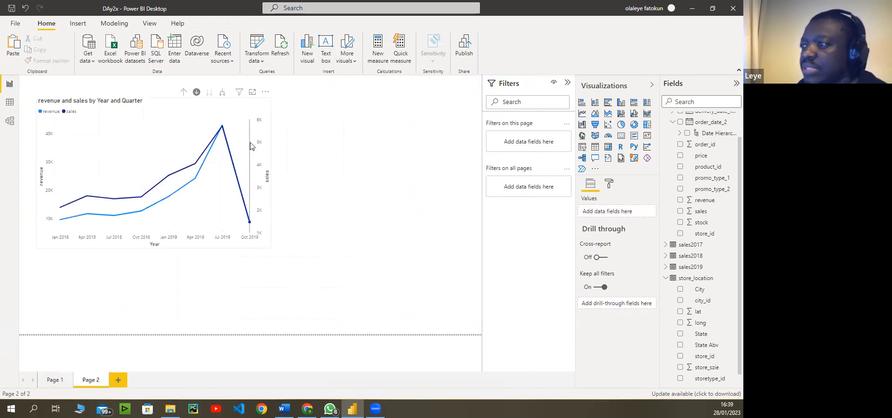
left_click(250, 146)
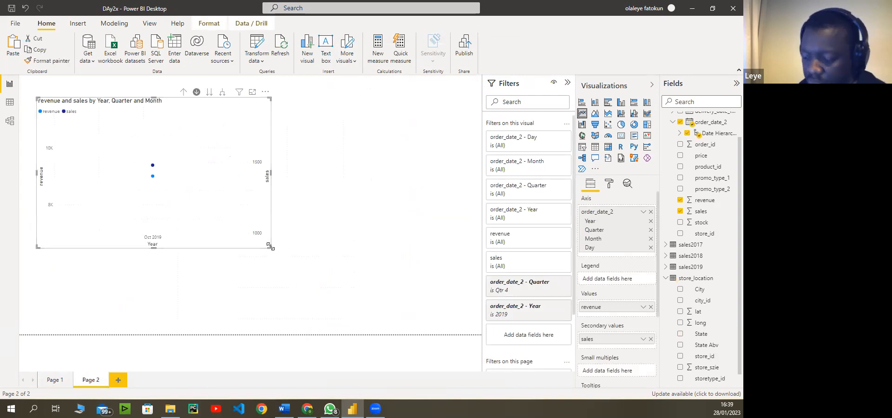
left_click_drag(269, 246, 140, 203)
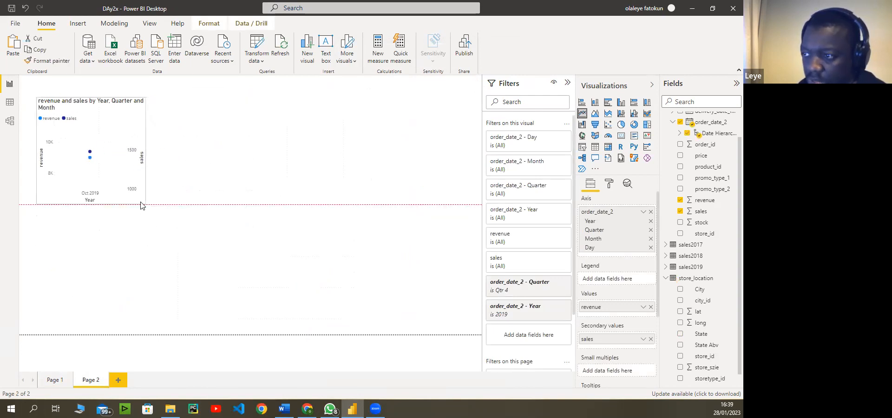
Add a separate table visual to the empty area beside the line chart, enlarge it and populate it with order_date_2.
left_click(251, 169)
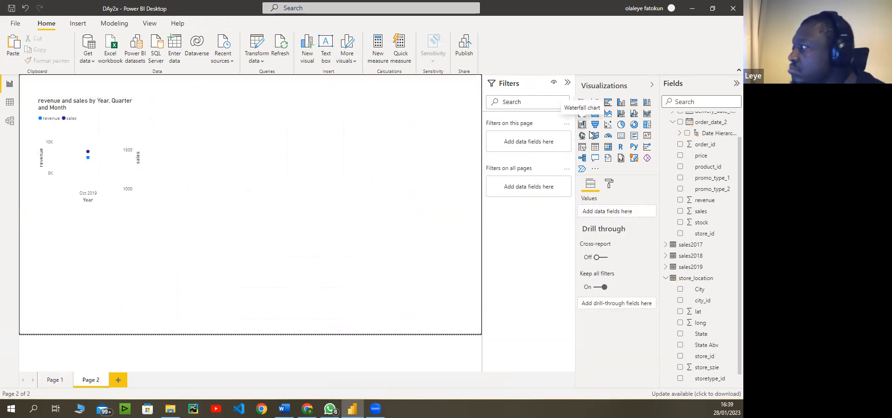
left_click(595, 149)
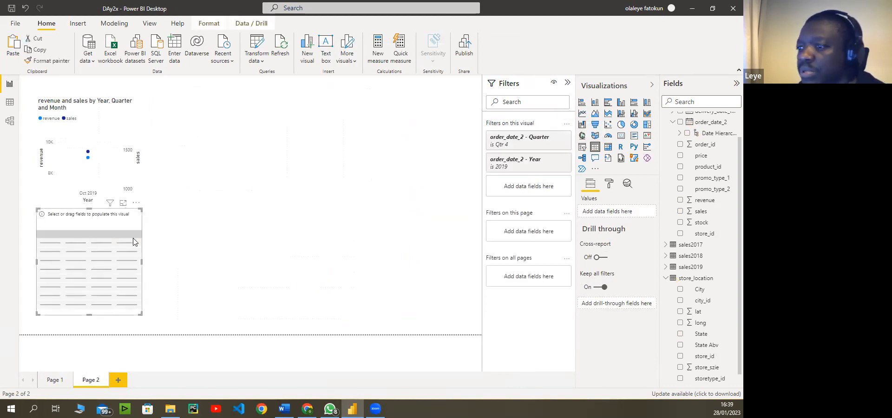
left_click_drag(90, 233, 276, 153)
left_click_drag(326, 226, 393, 302)
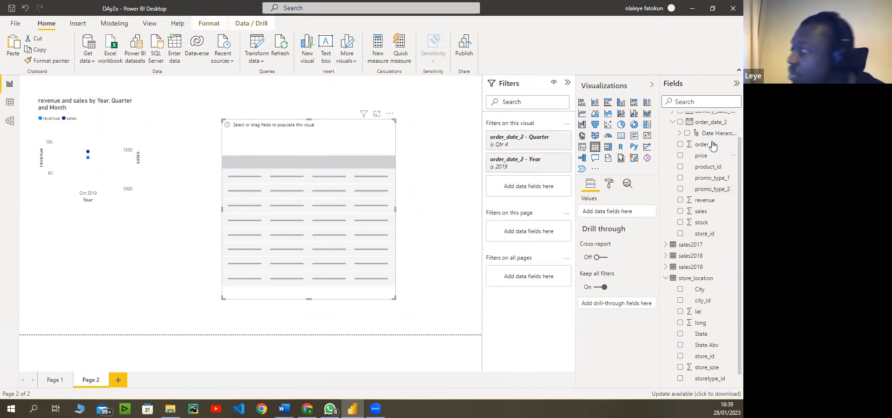
left_click_drag(704, 124, 294, 197)
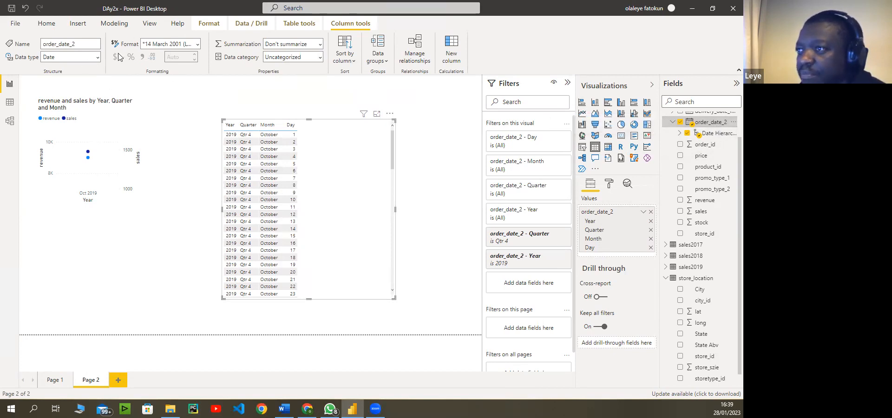
Set order_date_2's format to Short Date after trying dddd, d mmmm yyyy, and show it in the table as plain dates instead of the Date Hierarchy.
left_click(197, 44)
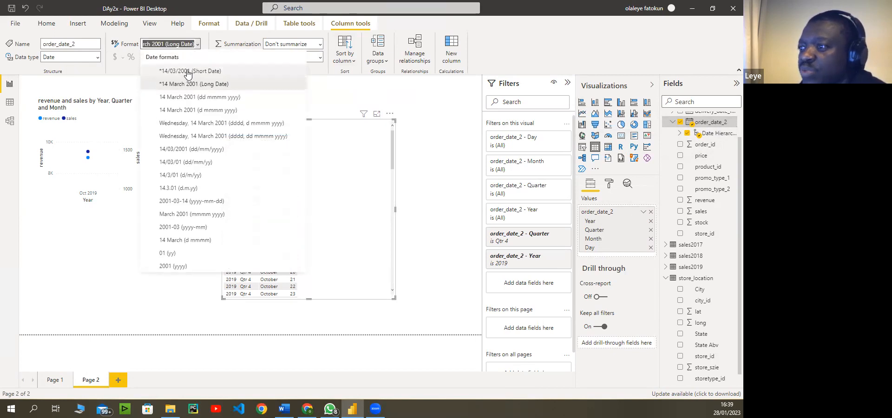
left_click(188, 125)
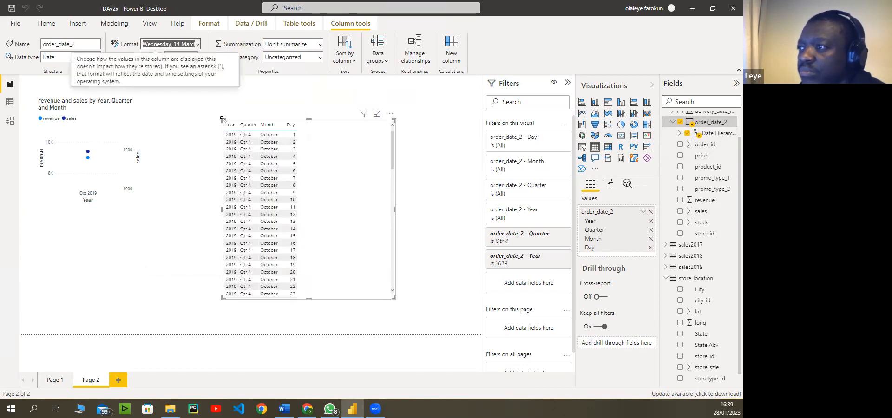
left_click(199, 44)
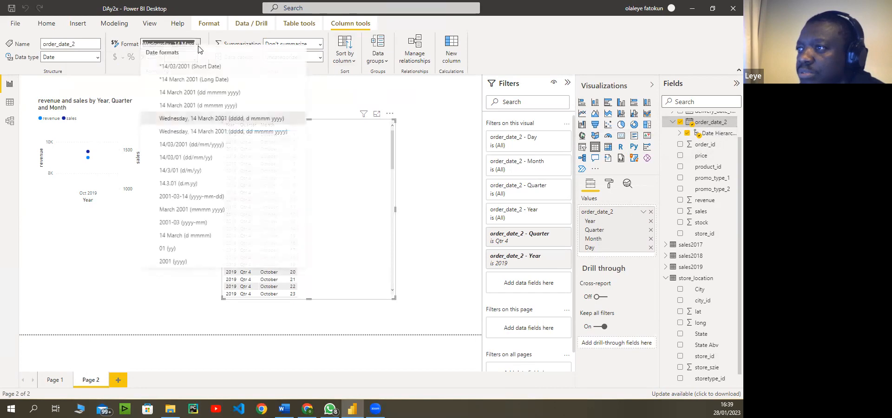
left_click(177, 74)
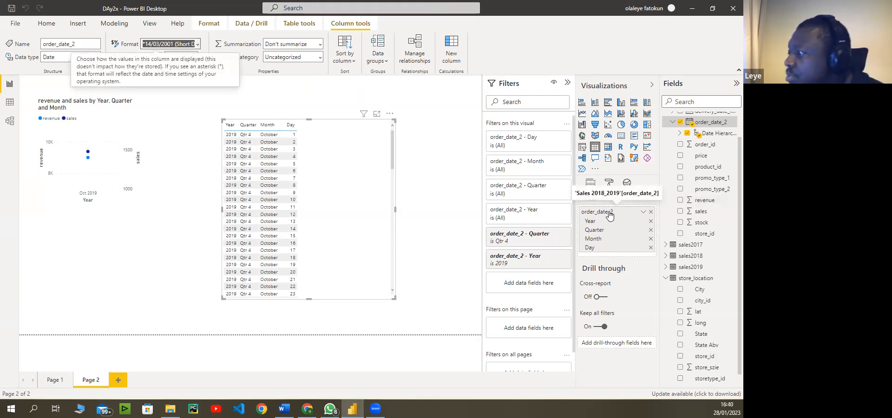
left_click(643, 212)
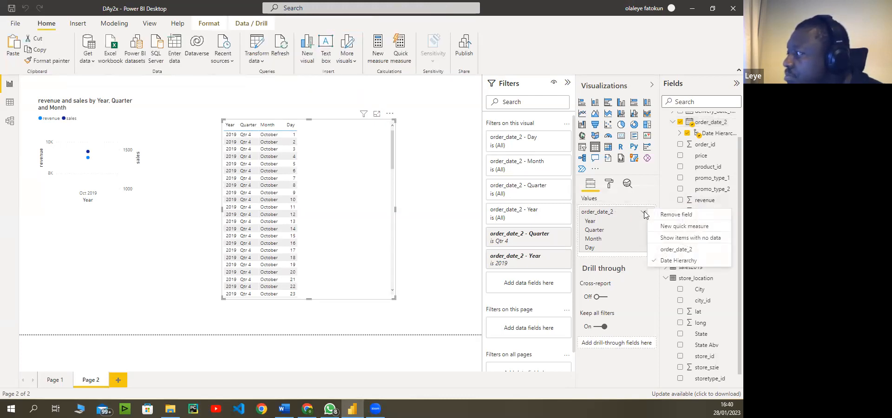
left_click(676, 250)
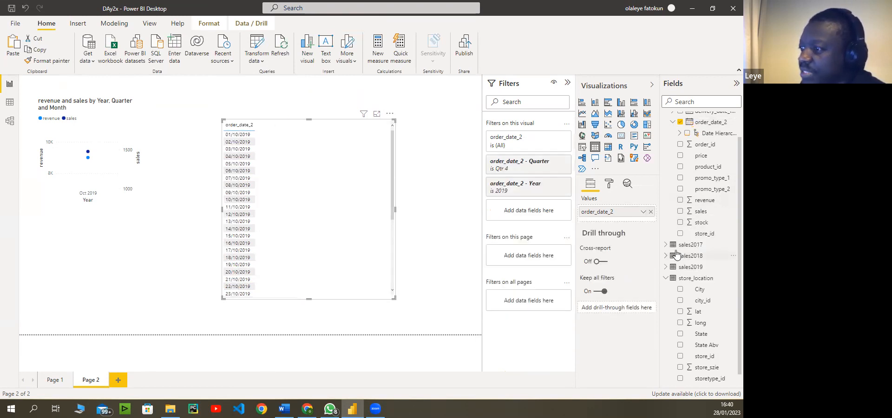
Try the dddd, d mmmm yyyy format on the table's plain order_date_2 dates and return the format to Short Date.
left_click(711, 123)
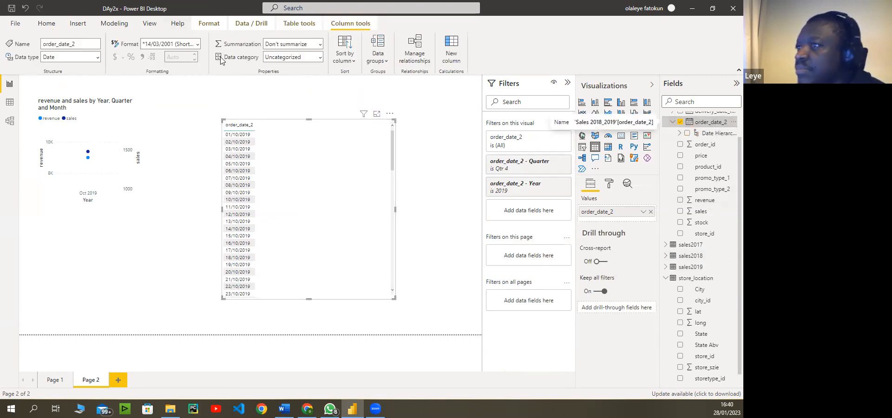
left_click(197, 45)
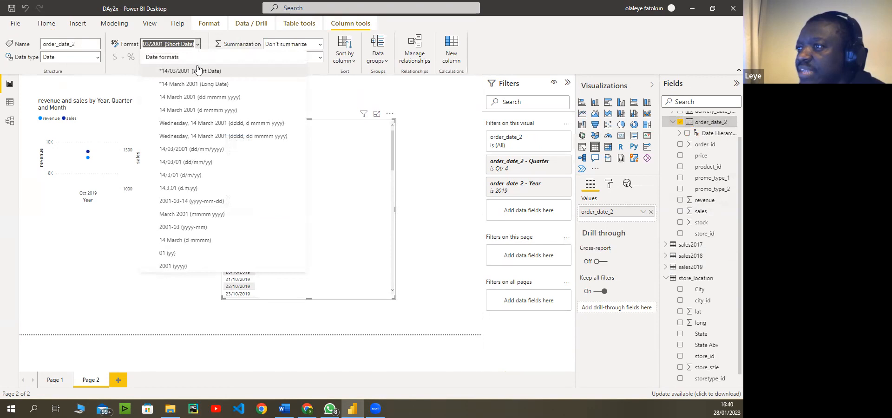
left_click(189, 124)
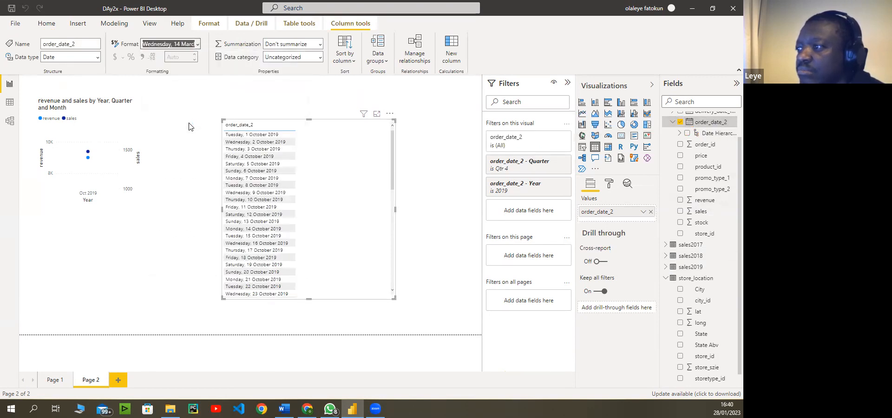
left_click(189, 44)
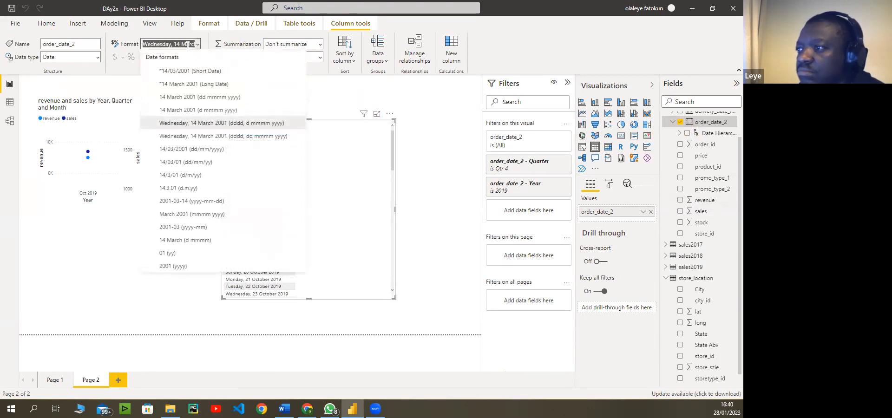
left_click(173, 73)
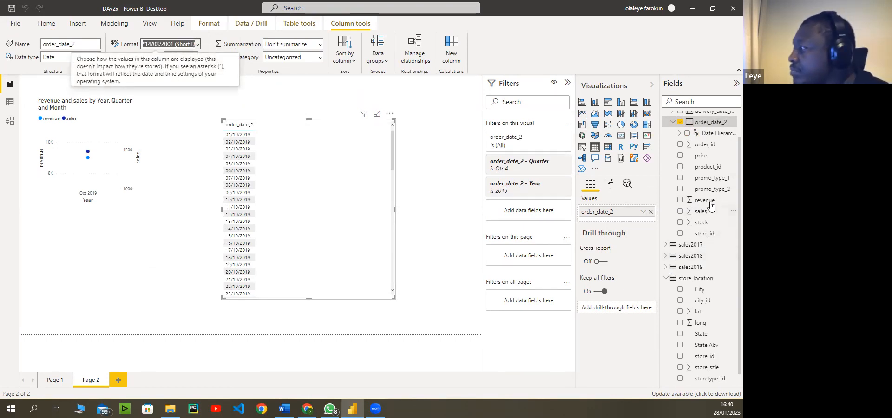
Add revenue from Sales 2018_2019 to the table, and enlarge the table on both sides and slightly upward.
left_click_drag(710, 206, 299, 193)
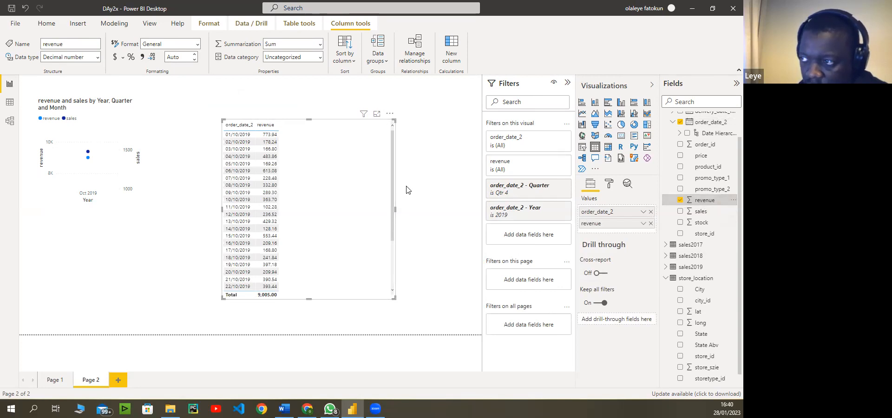
left_click_drag(222, 209, 189, 211)
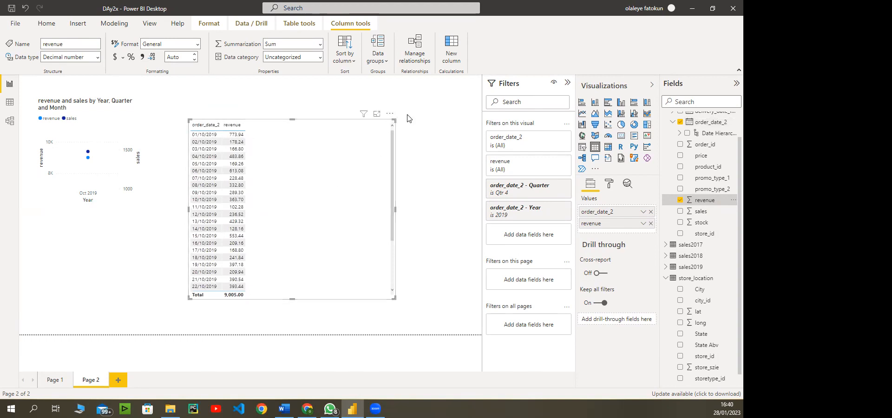
left_click_drag(394, 119, 421, 112)
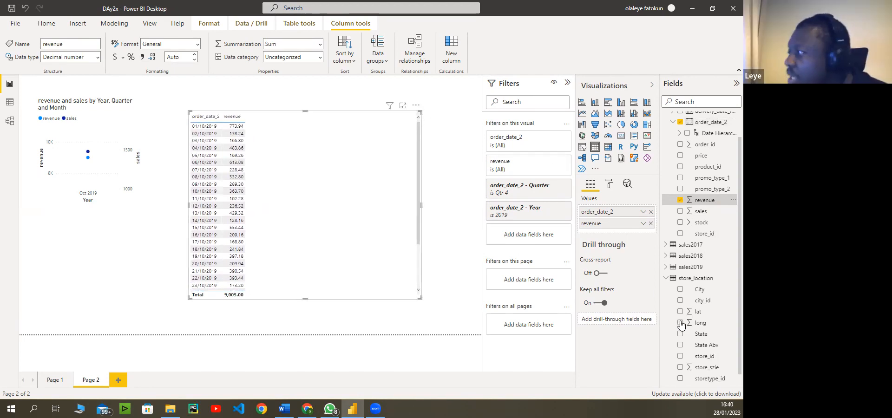
Collapse the Sales 2018_2019 field list and add State from store_location to the date and revenue table.
scroll(732, 309, "down", 1)
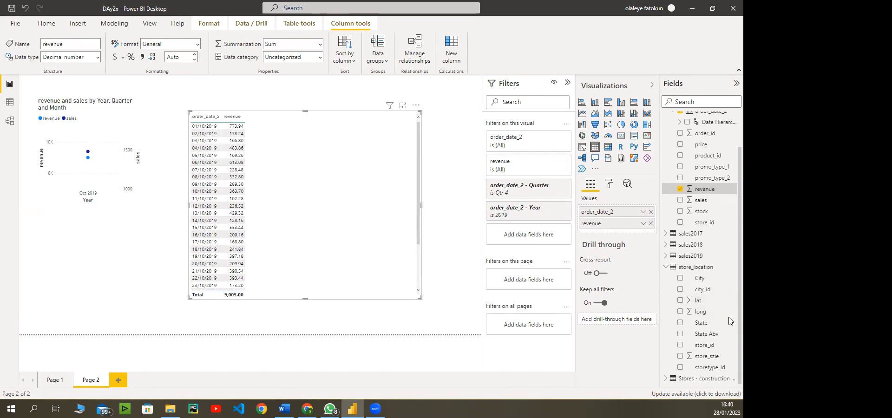
left_click(666, 267)
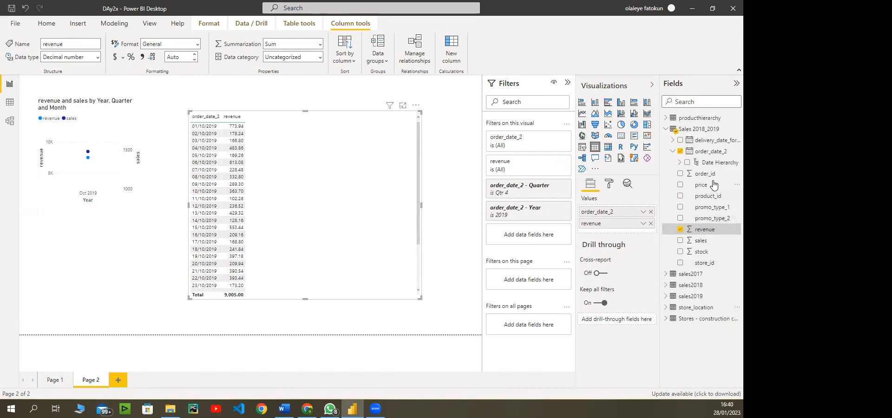
left_click(666, 129)
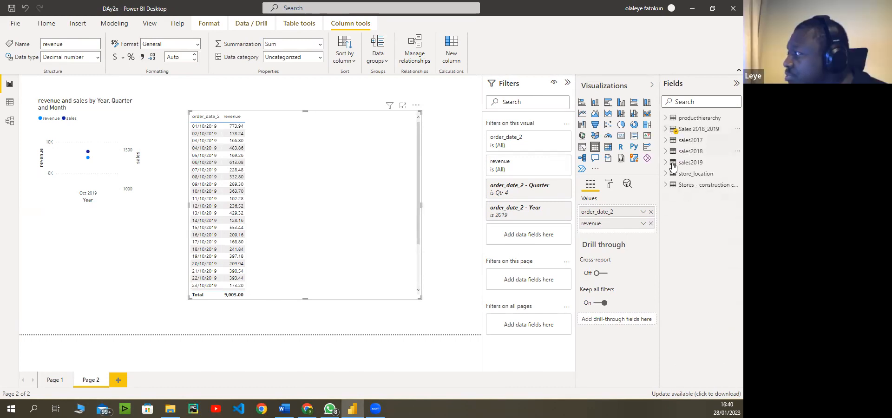
left_click(668, 175)
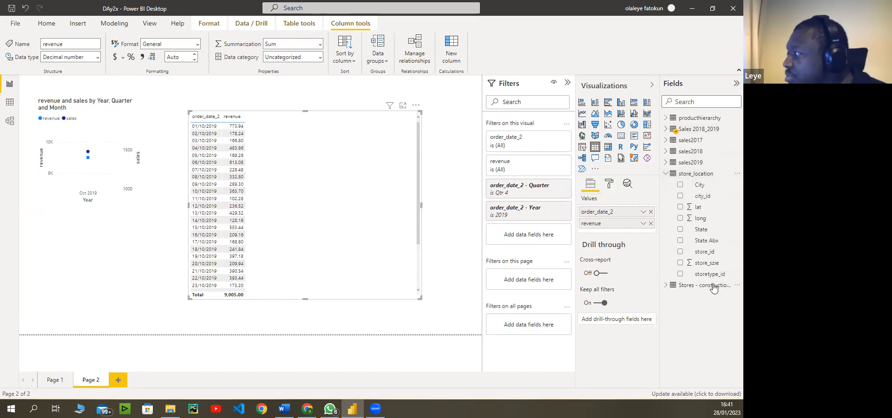
left_click_drag(700, 229, 314, 213)
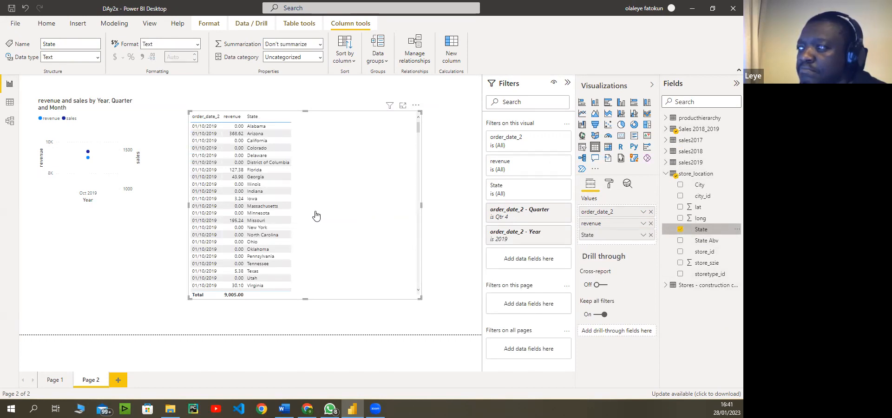
Remove State from the table, check revenue's aggregation options, and add State back below revenue.
left_click(643, 224)
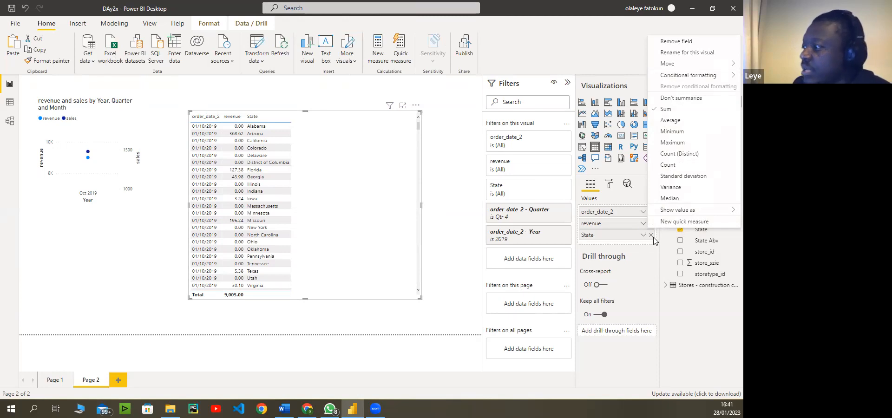
left_click(651, 235)
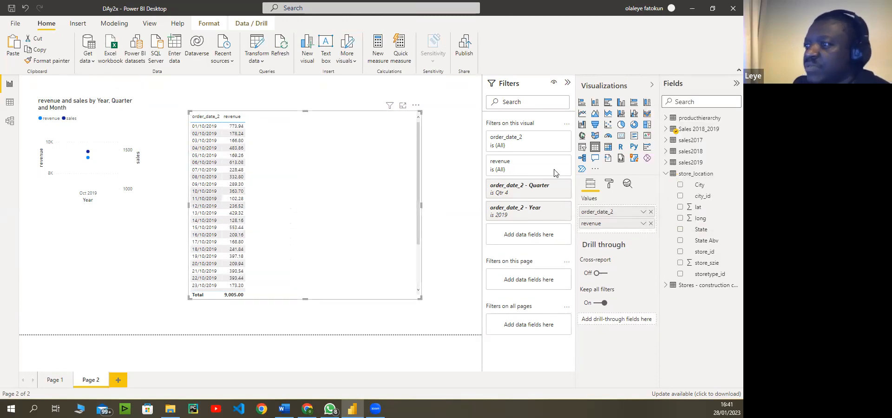
left_click(644, 223)
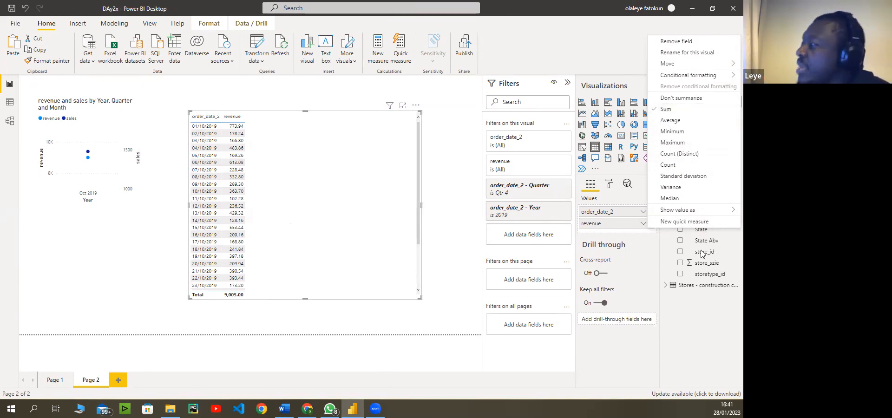
left_click(701, 230)
left_click_drag(702, 228, 626, 232)
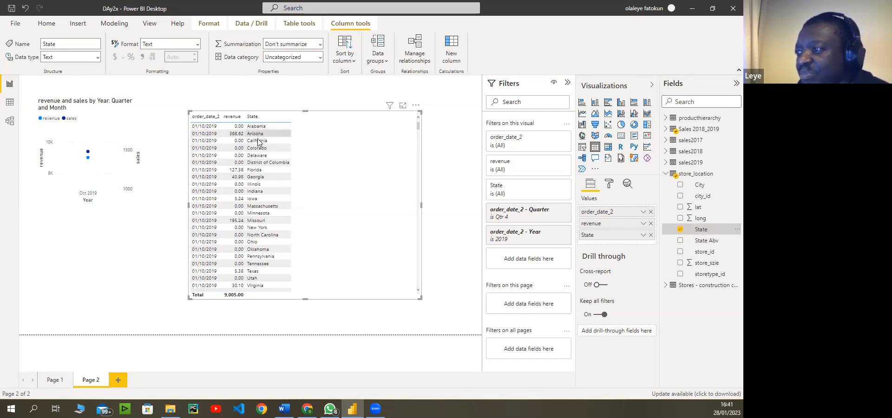
Examine how the table lists revenue per state for 01/10/2019 and 02/10/2019.
scroll(253, 274, "down", 3)
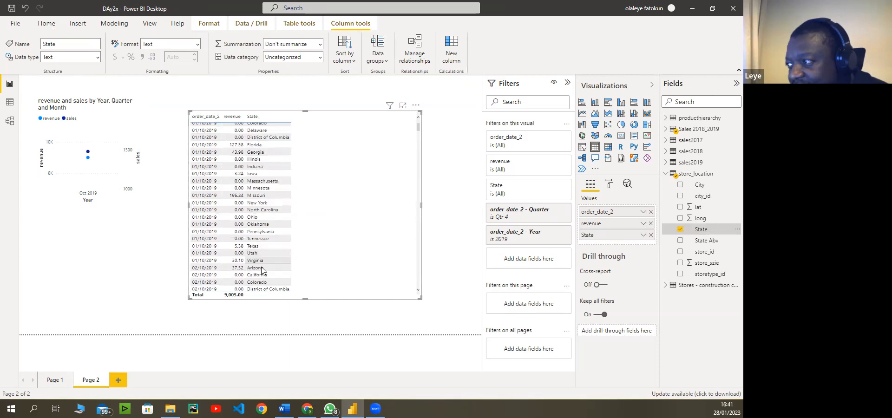
scroll(263, 270, "up", 2)
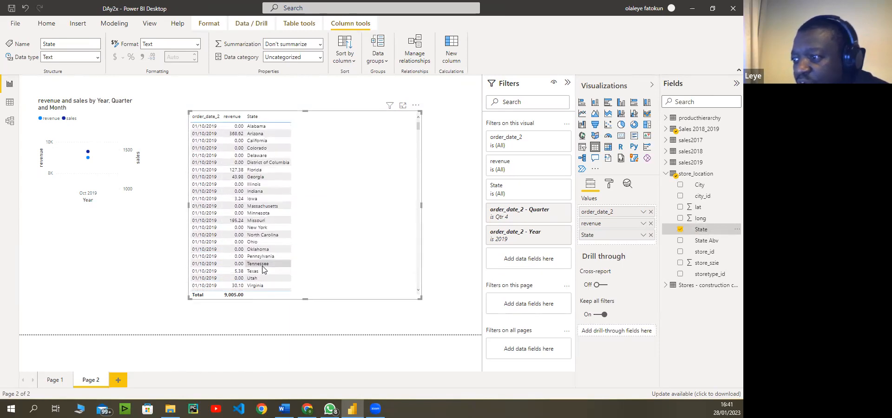
scroll(262, 270, "down", 2)
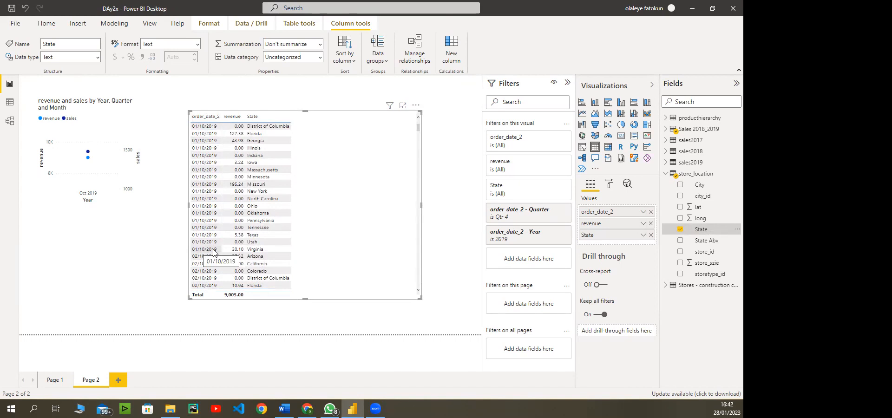
scroll(216, 252, "up", 2)
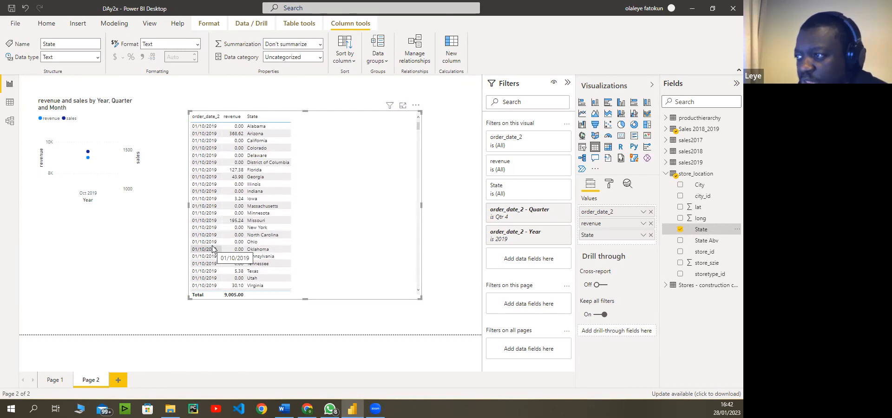
Remove State from the date and revenue table, collapse store_location and expand the Sales 2018_2019 field list.
left_click(650, 235)
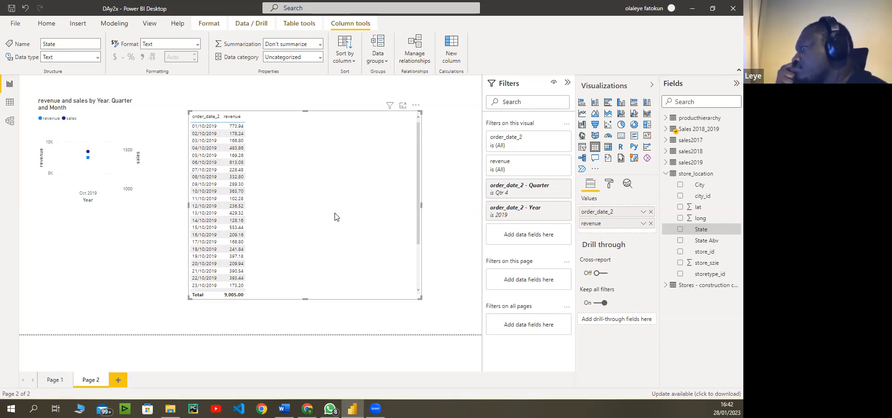
left_click(666, 174)
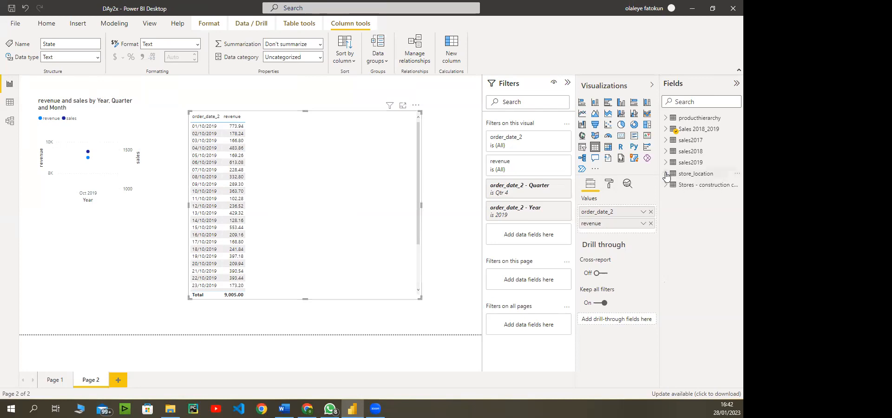
left_click(666, 130)
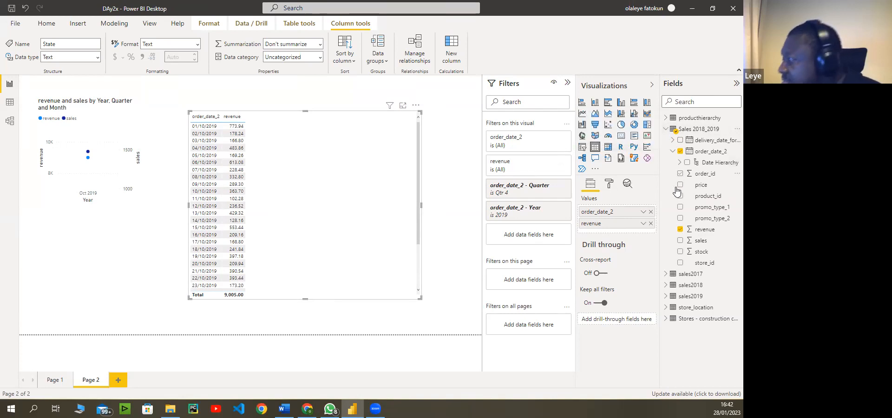
Add order_id from Sales 2018_2019 to the table and summarize it by Count.
left_click(705, 174)
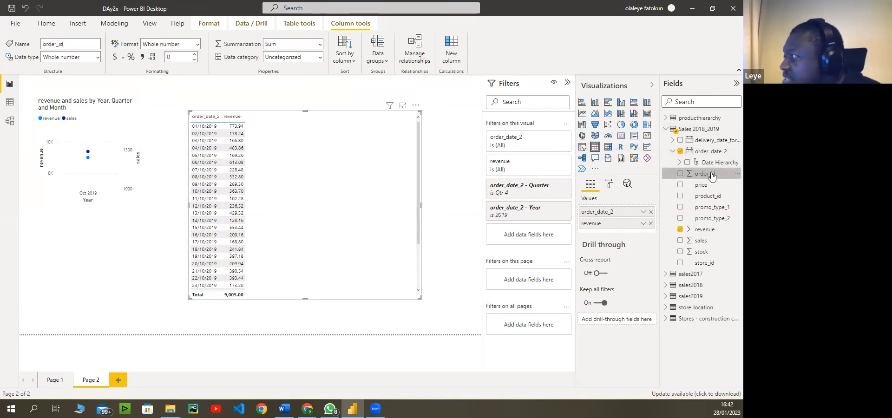
left_click_drag(706, 175, 299, 166)
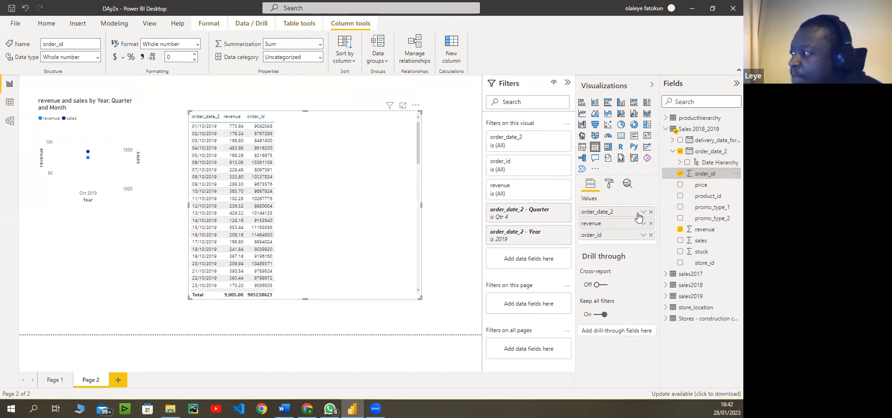
left_click(642, 235)
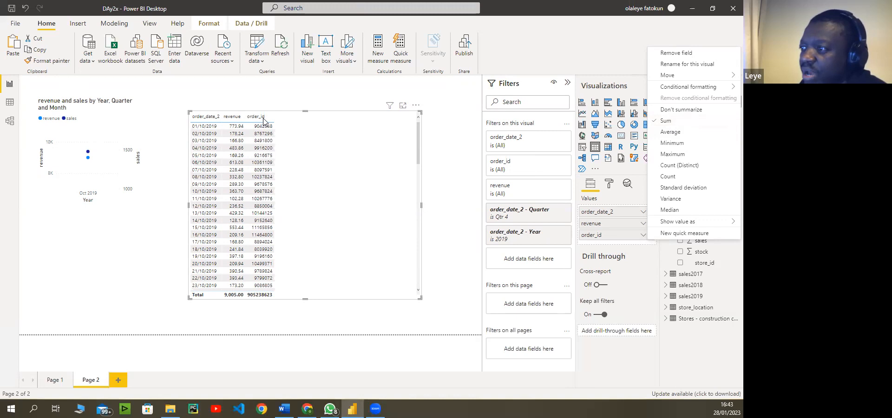
left_click(667, 177)
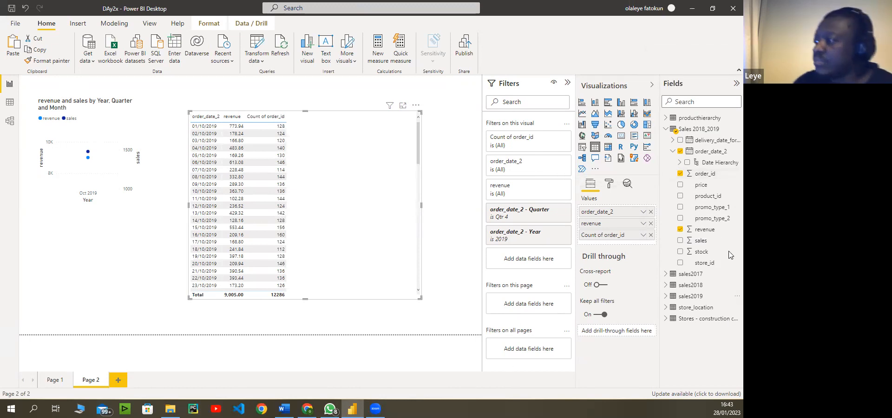
double_click(603, 235)
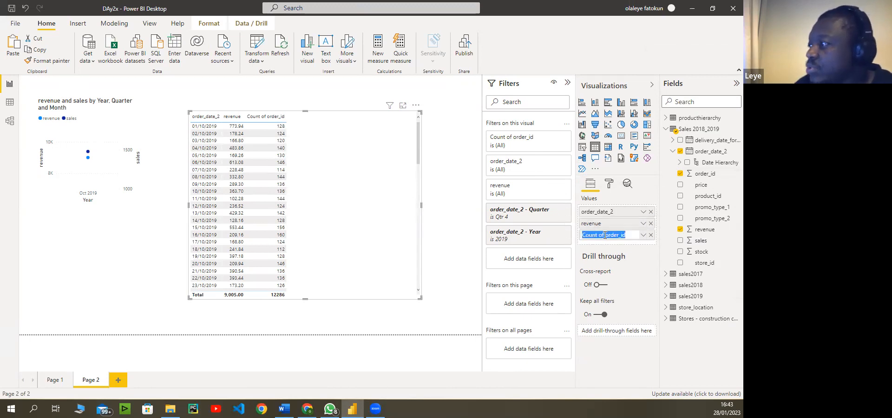
type("Num")
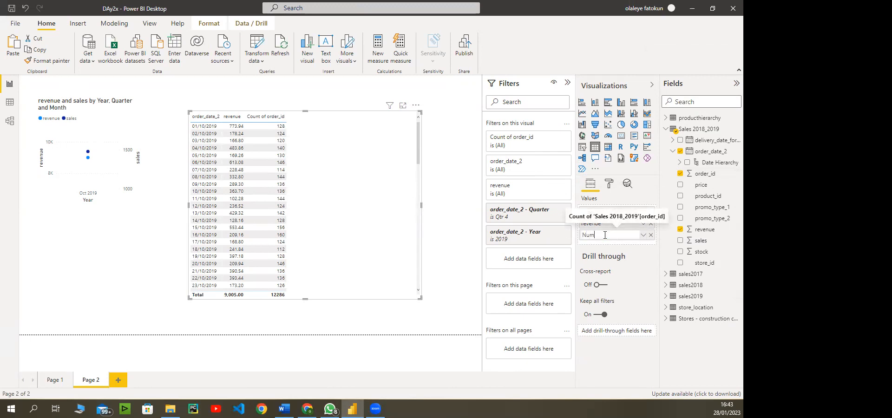
key("BackSpace")
key("BackSpace")
key("BackSpace")
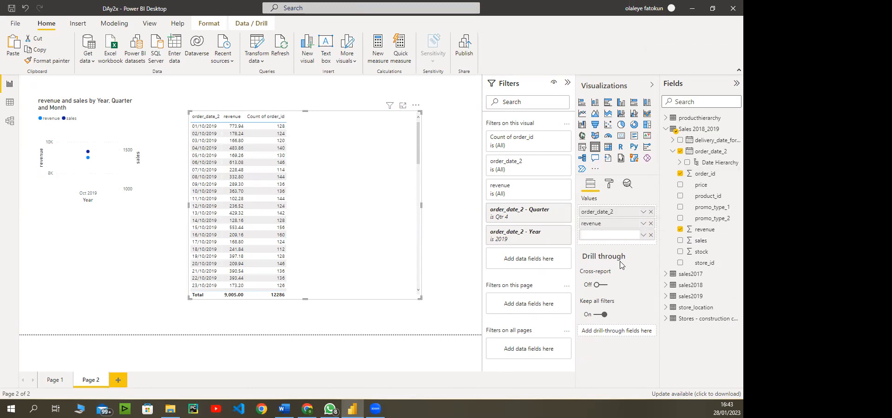
key("Return")
Rename the table's count of order_id column as "No of Transactions".
left_click(644, 236)
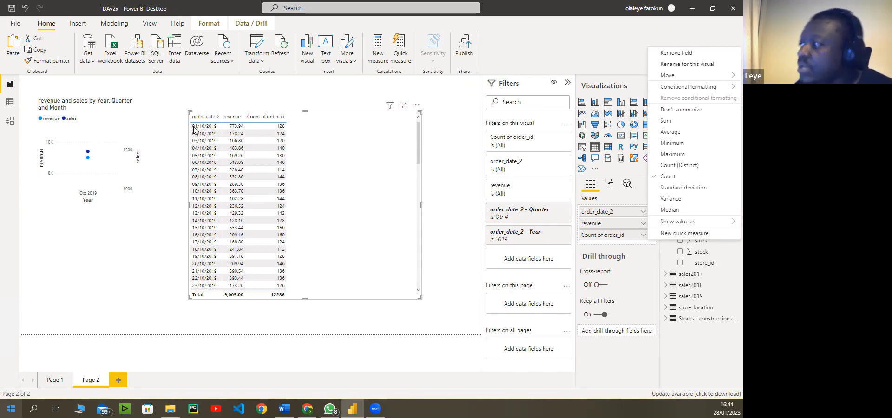
left_click(603, 234)
double_click(603, 235)
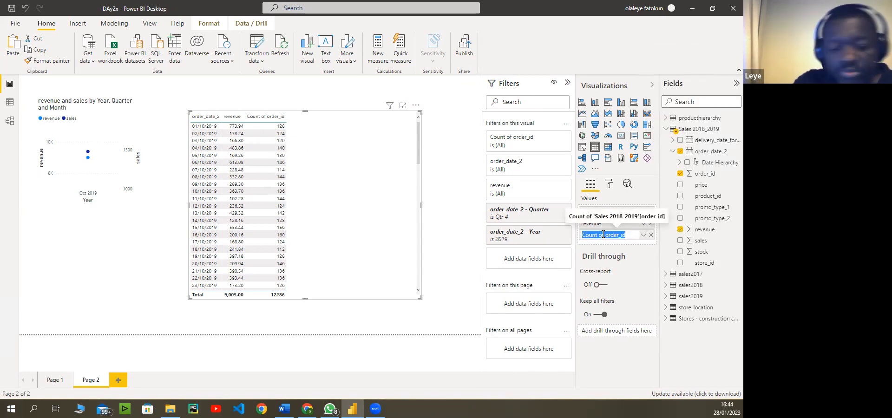
type("NUmber")
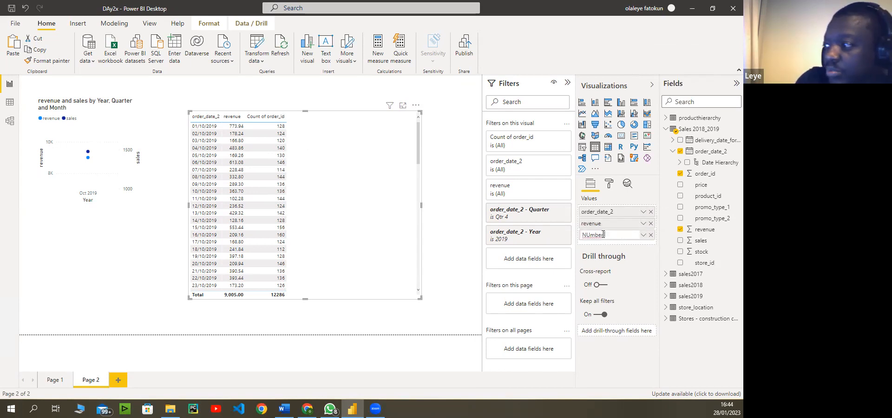
key("BackSpace")
key("BackSpace")
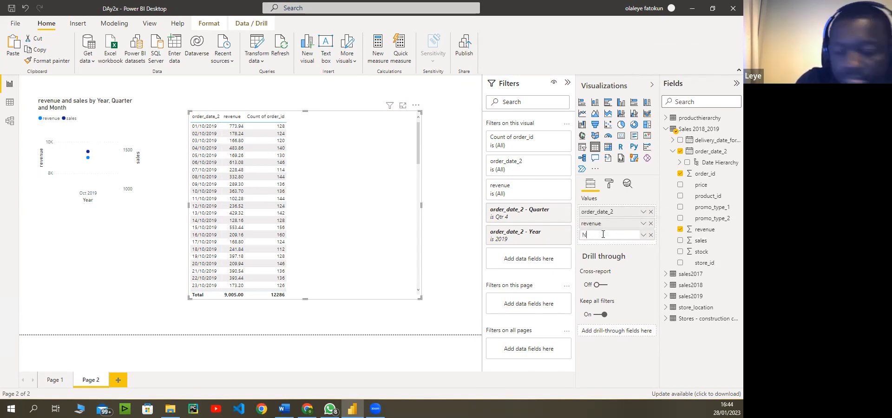
type("o of")
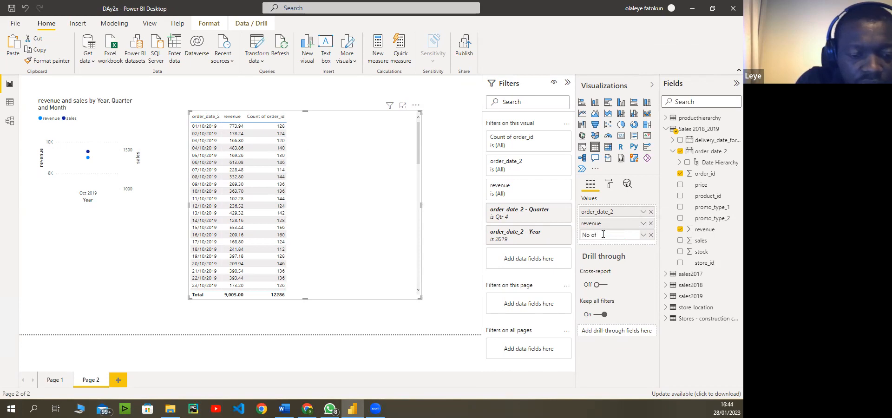
type(" Transa")
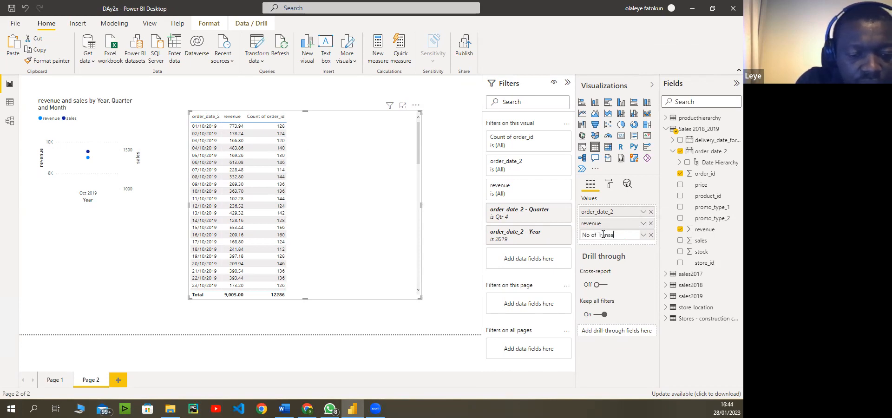
type("ctions")
key("Return")
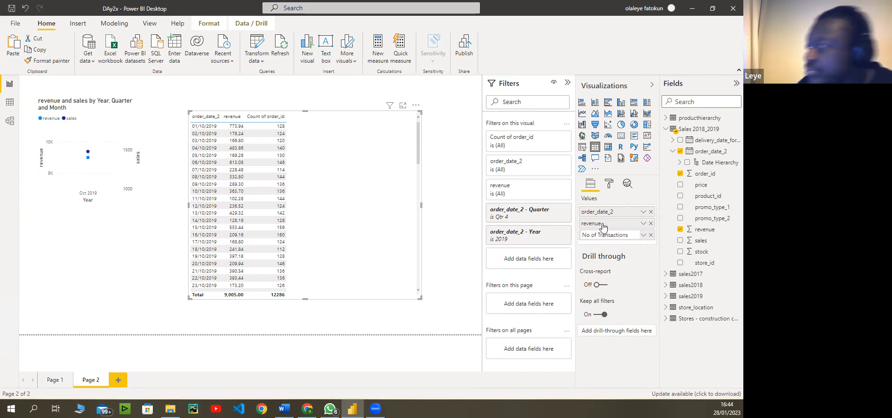
Capitalize the table's revenue column name so that it reads "Revenue".
double_click(586, 226)
left_click(586, 226)
left_click(584, 232)
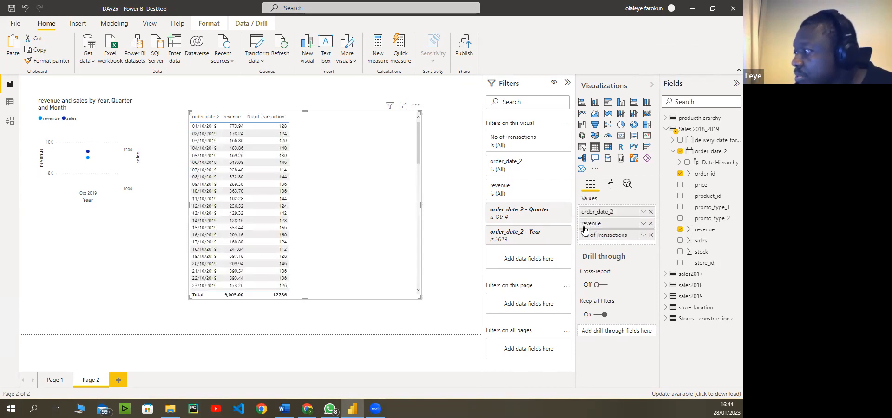
double_click(584, 224)
left_click(592, 225)
key("BackSpace")
type("R")
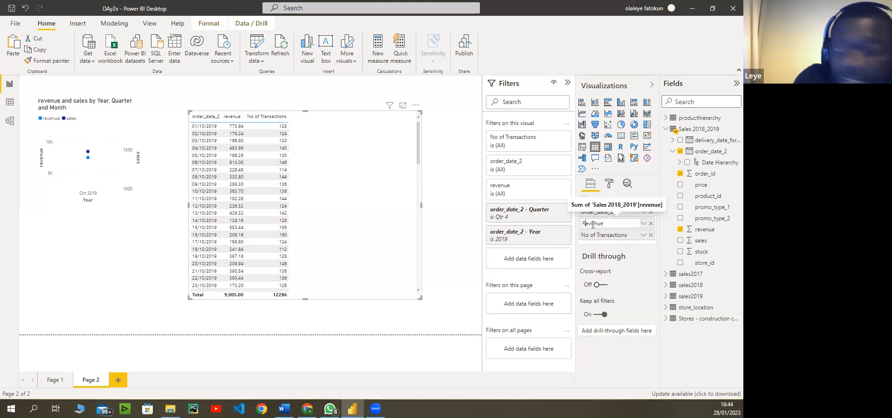
key("Return")
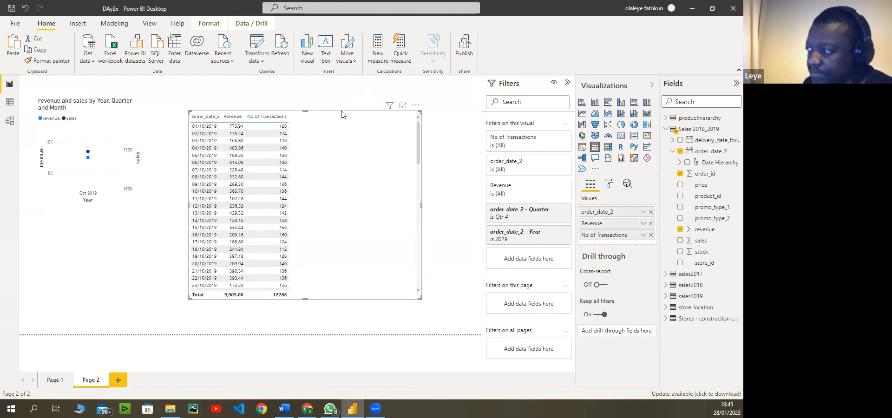
Try the Minimal and Flashy rows styles on the table, and set its style back to Default.
left_click(609, 184)
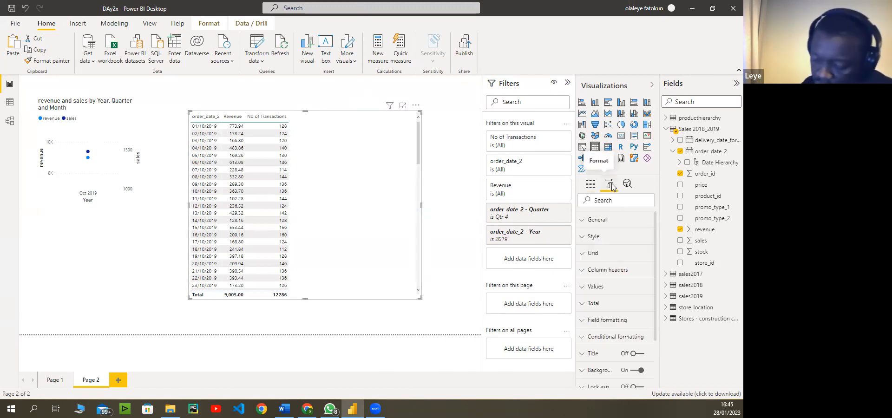
left_click(584, 240)
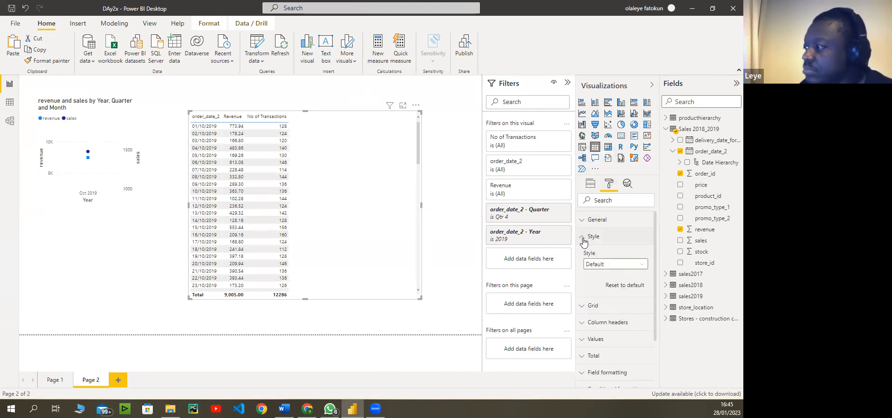
left_click(642, 264)
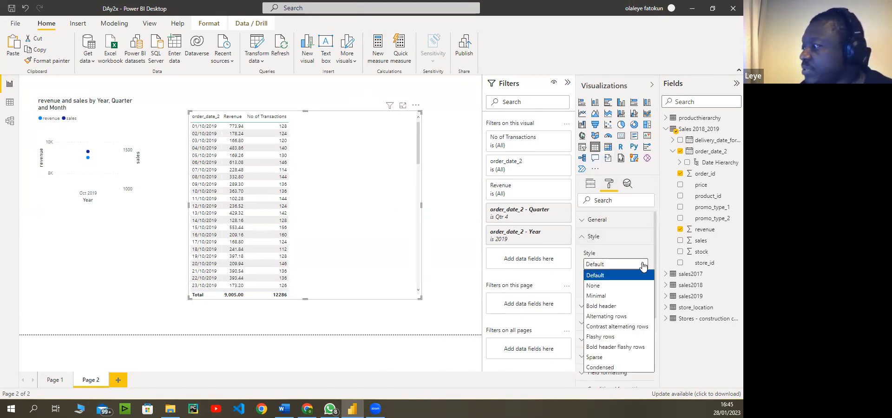
left_click(611, 300)
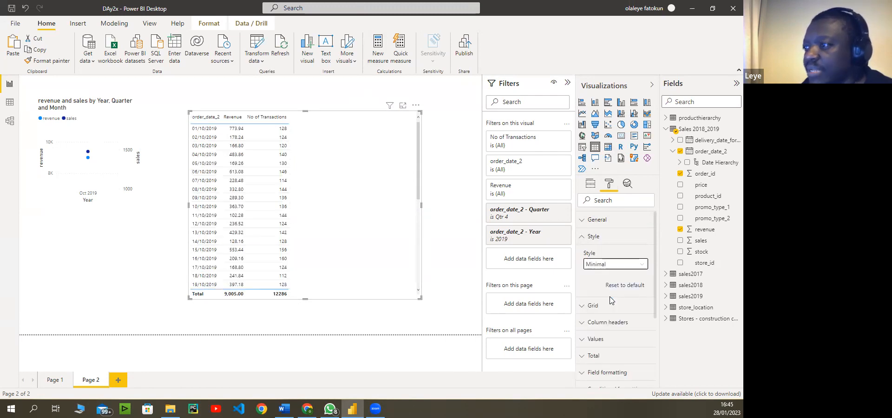
left_click(621, 266)
left_click(623, 337)
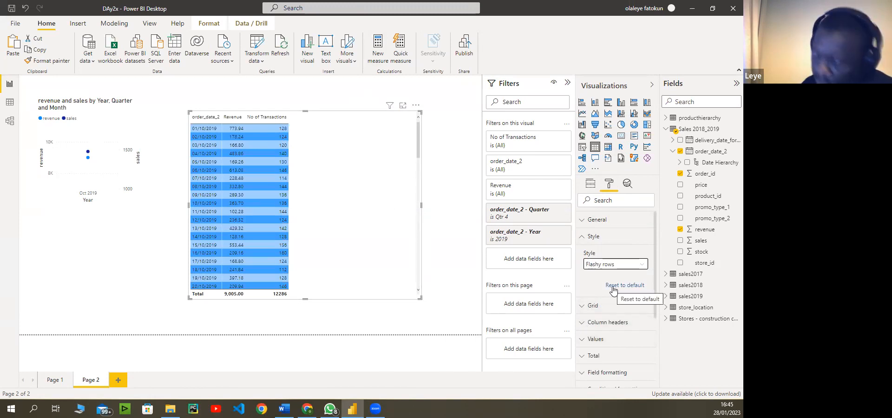
left_click(608, 266)
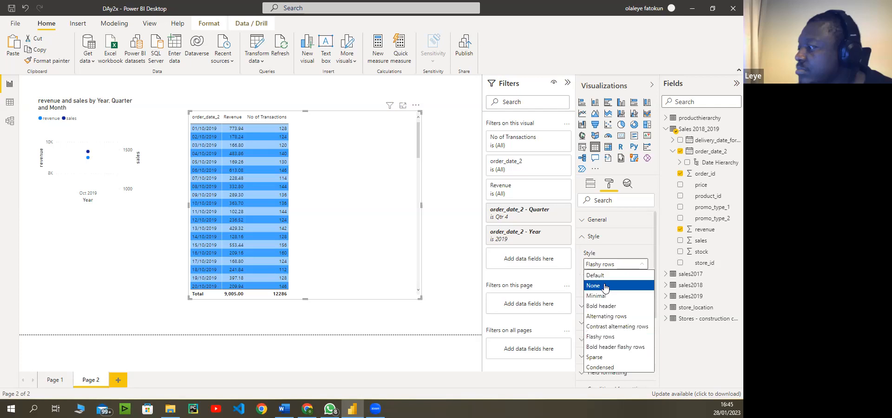
left_click(605, 276)
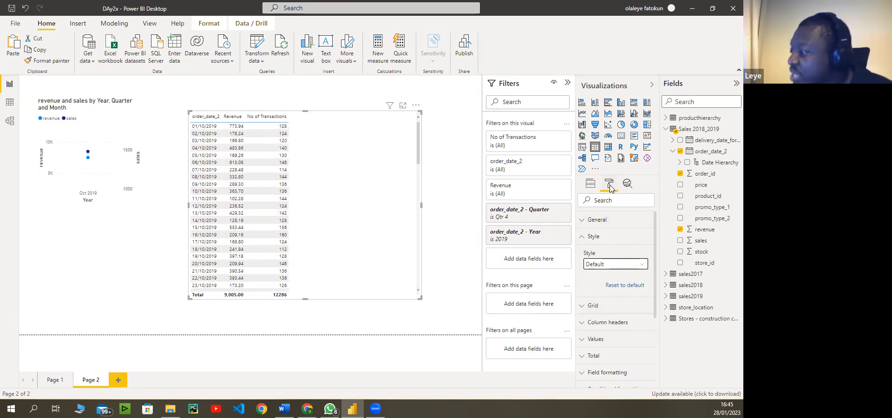
Turn on background color conditional formatting for the table's No of Transactions column.
left_click(581, 237)
left_click(591, 342)
left_click_drag(656, 281, 656, 331)
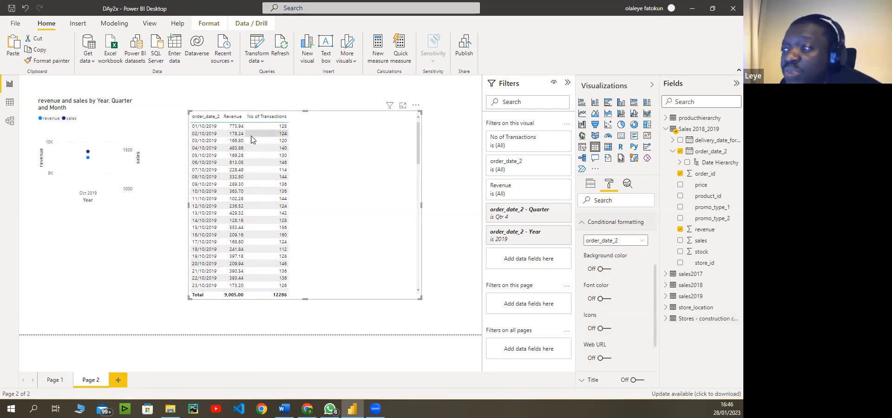
left_click(641, 240)
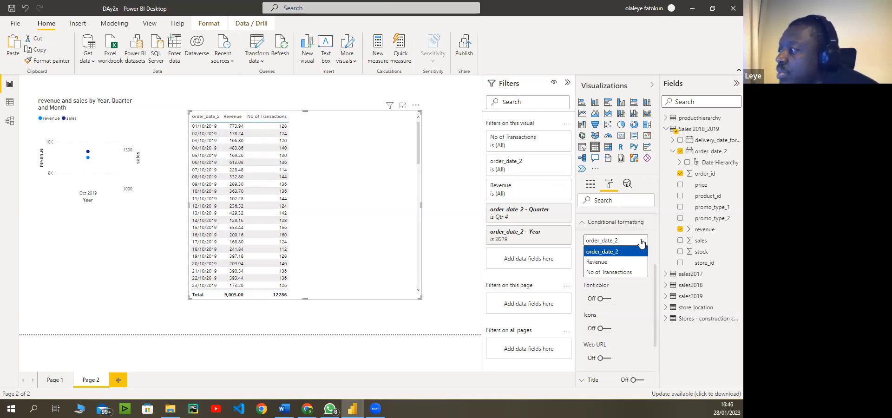
left_click(622, 272)
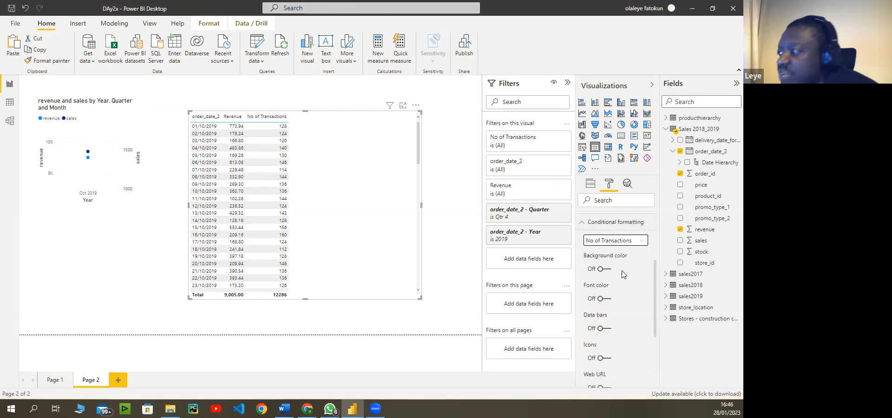
scroll(657, 298, "down", 1)
left_click_drag(654, 296, 655, 299)
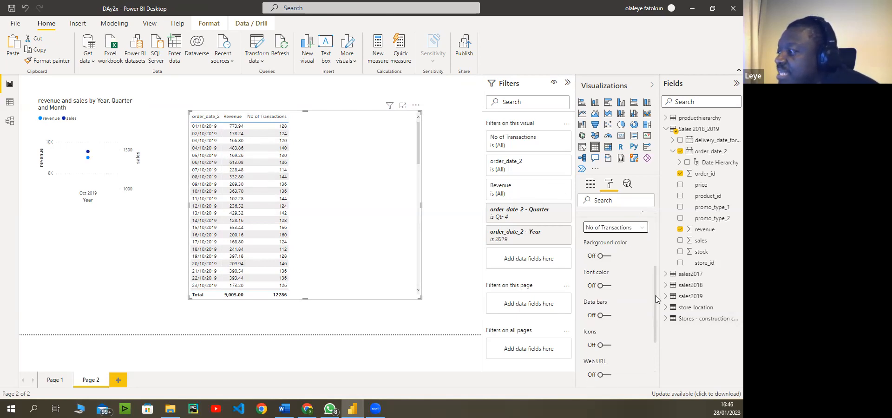
left_click(600, 256)
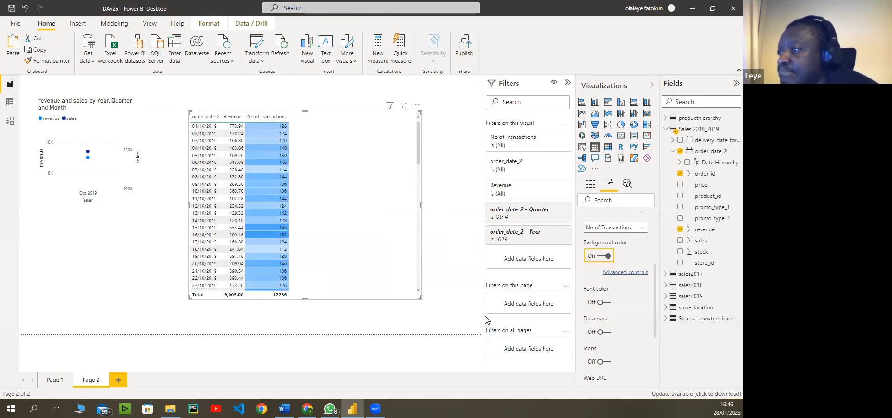
Review the advanced background color settings for No of Transactions beside the table and accept the gradient based on count of order_id.
left_click(625, 275)
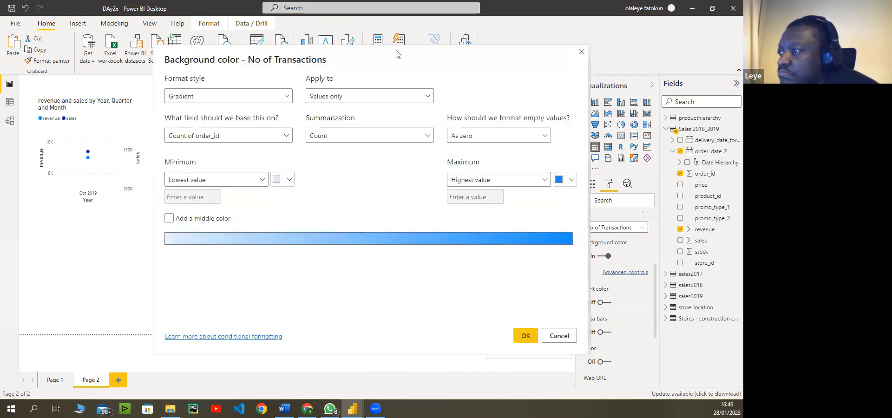
left_click_drag(396, 55, 542, 57)
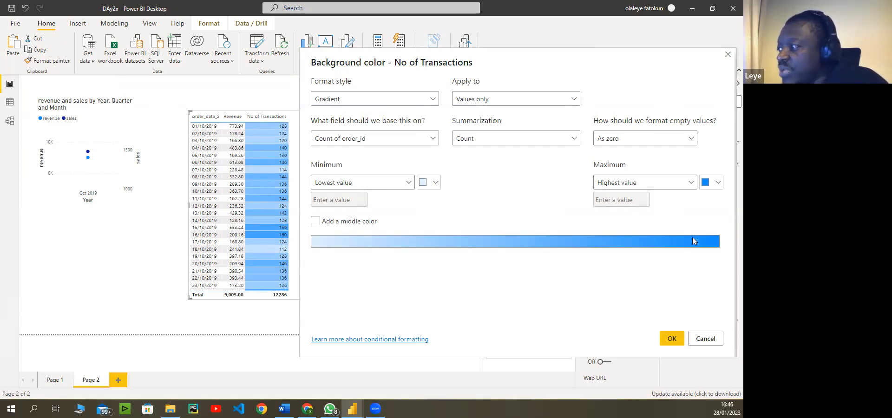
left_click(671, 338)
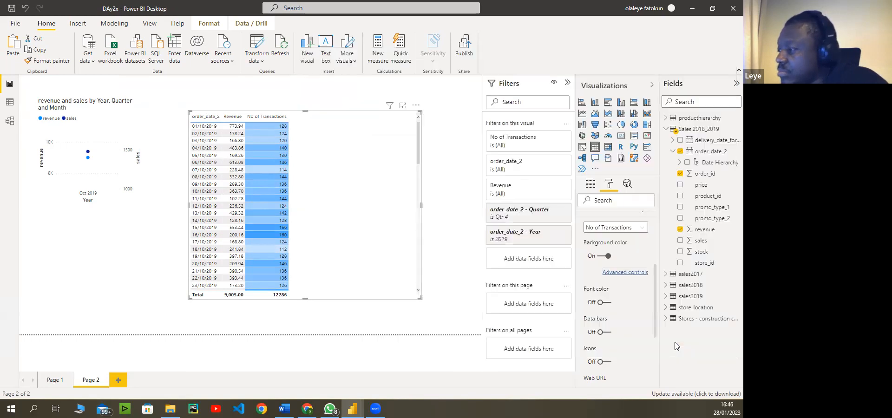
Try data bars on the table's No of Transactions column, including the bar-only option in the advanced settings, and turn them off again.
scroll(627, 309, "down", 2)
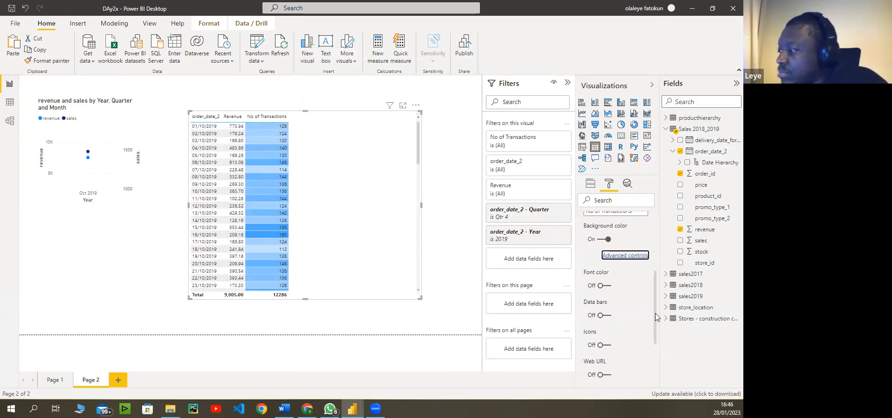
left_click(603, 285)
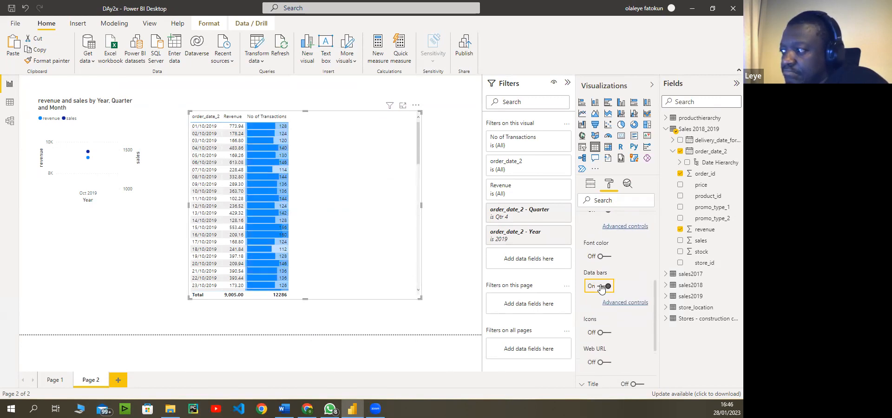
left_click(623, 302)
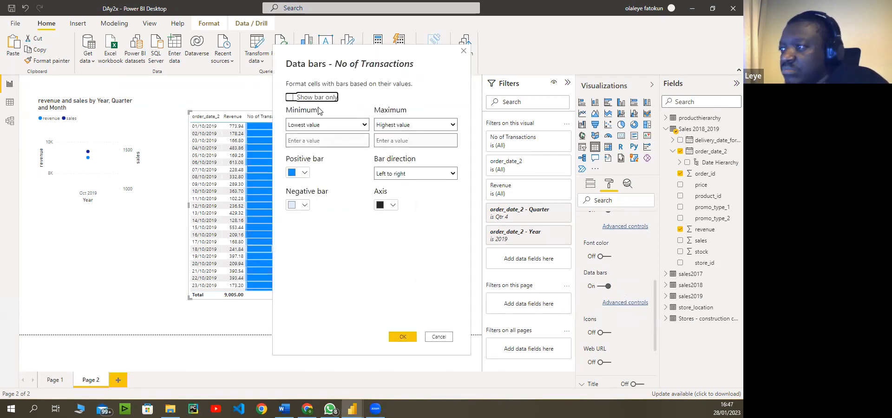
left_click_drag(385, 53, 440, 55)
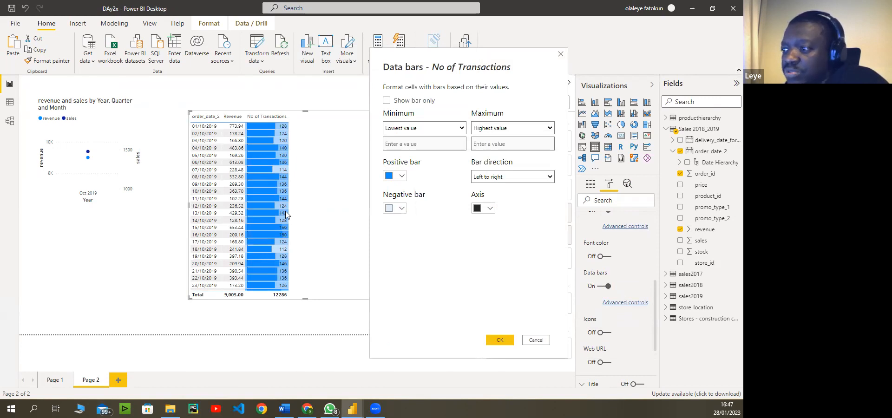
left_click(387, 100)
left_click(498, 340)
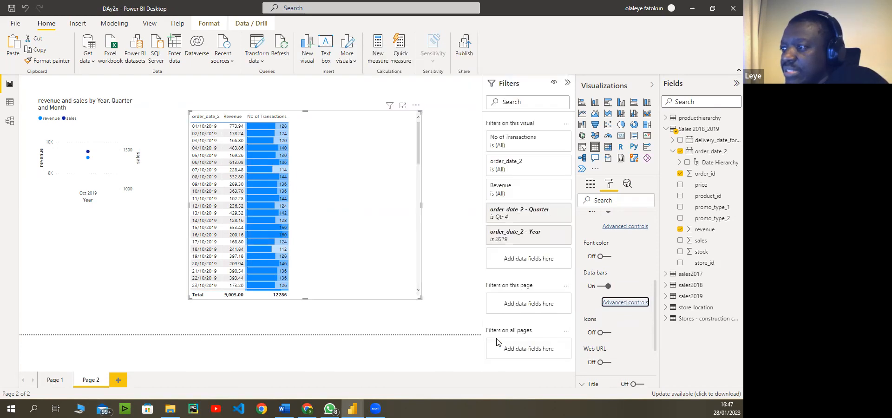
left_click(621, 304)
left_click(595, 287)
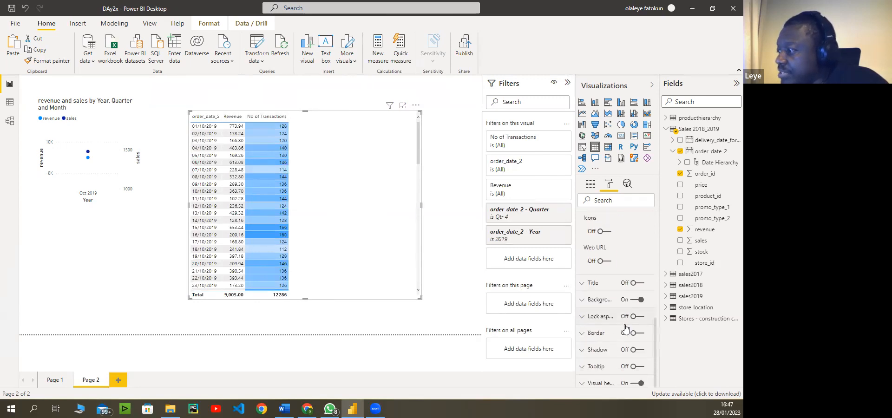
Turn on icon conditional formatting for the table's No of Transactions column.
scroll(625, 329, "up", 3)
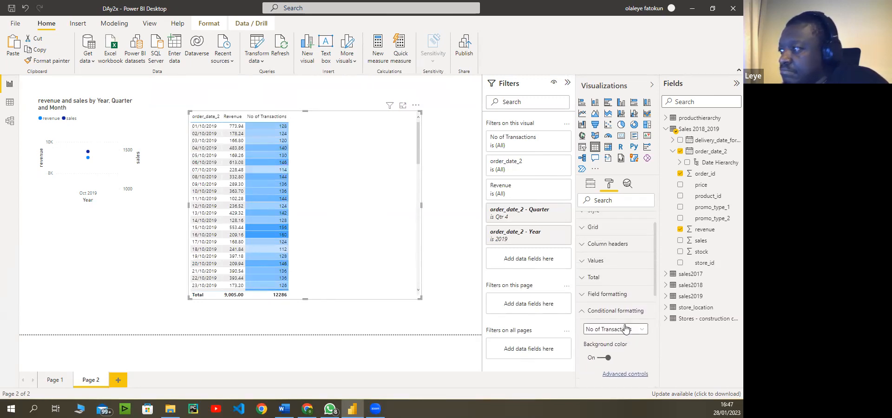
scroll(623, 329, "down", 3)
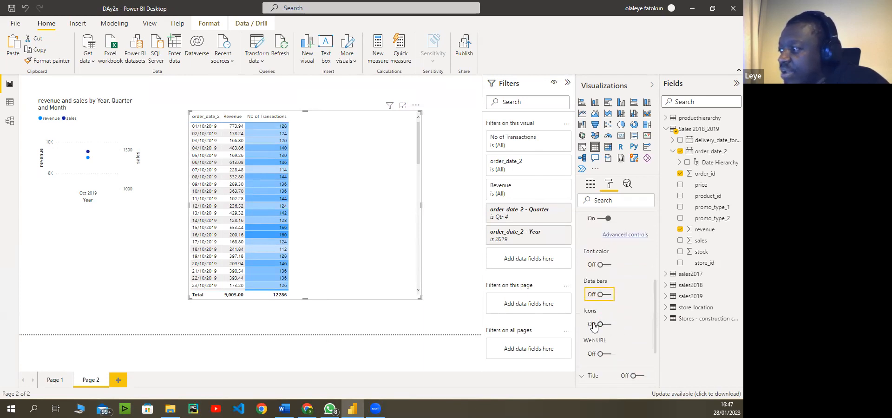
left_click(591, 325)
left_click(591, 324)
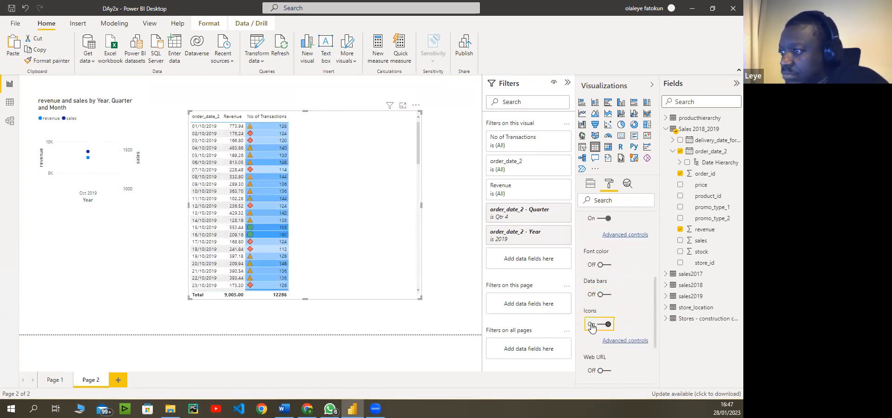
Review the icon rules for No of Transactions beside the table, and sort the table by that column in descending order.
left_click(622, 341)
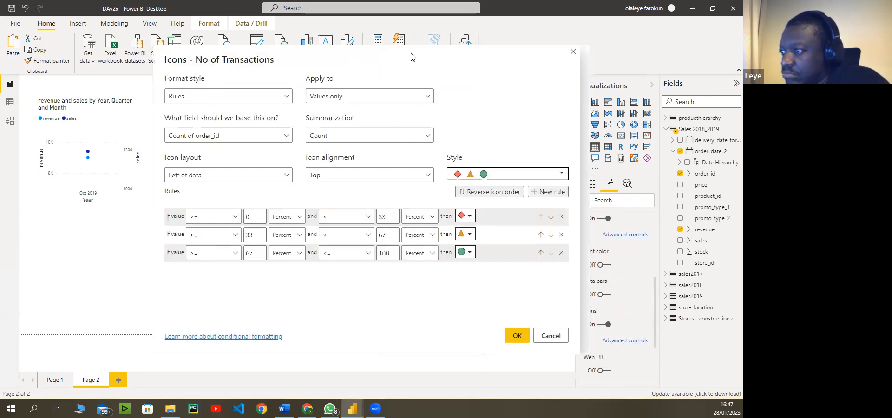
left_click_drag(411, 56, 553, 53)
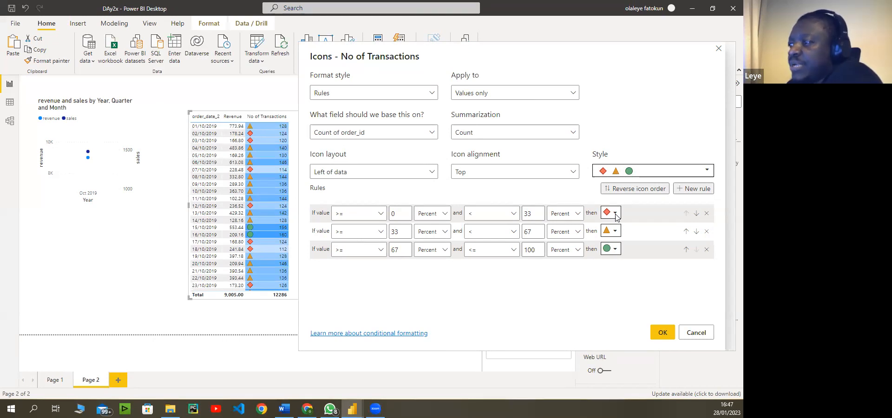
left_click(445, 216)
left_click(445, 216)
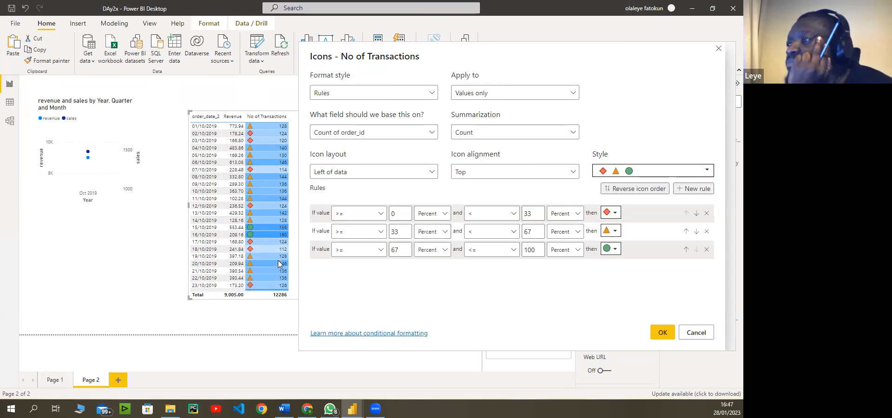
left_click(696, 332)
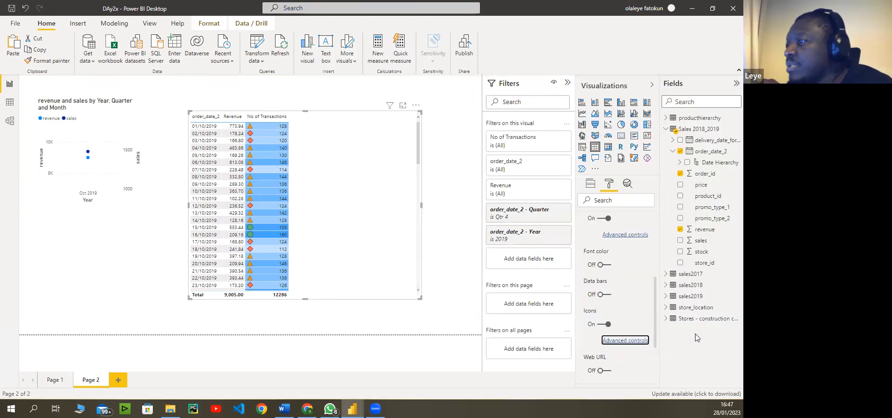
left_click(250, 119)
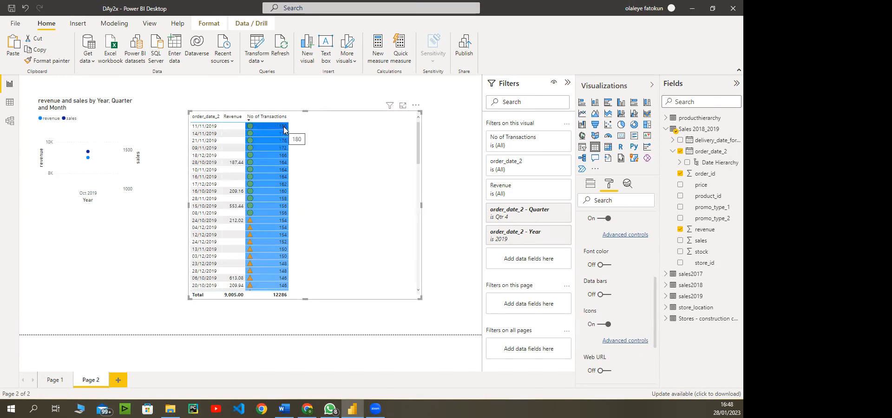
Examine the icons available for the 67 to 100 percent rule of No of Transactions and accept the rules as set.
left_click(633, 342)
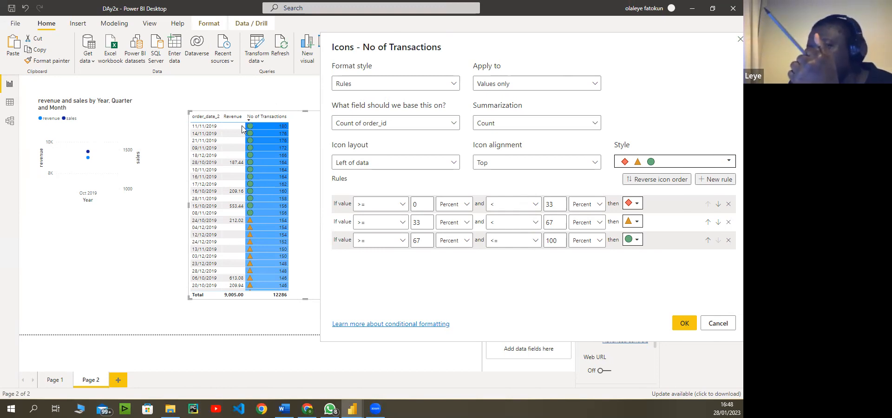
left_click(627, 241)
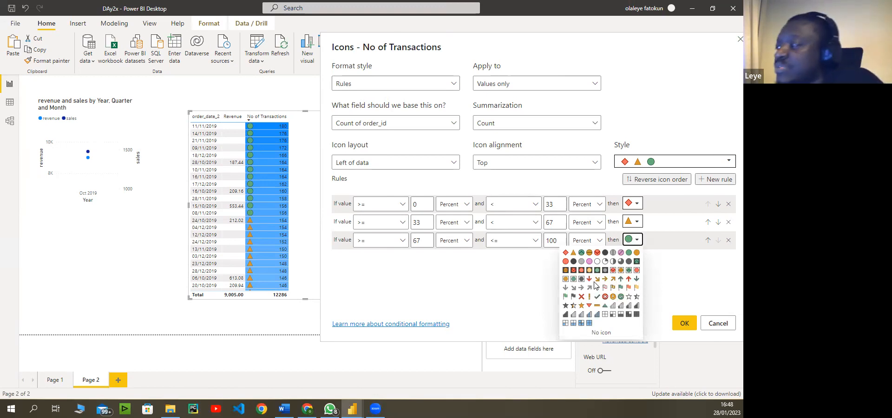
left_click(681, 323)
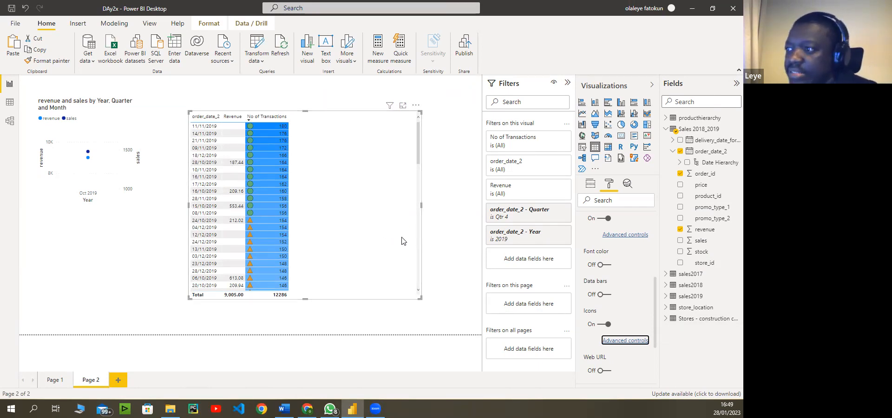
Enlarge the Page 2 table slightly and switch to Page 1.
left_click_drag(420, 298, 449, 309)
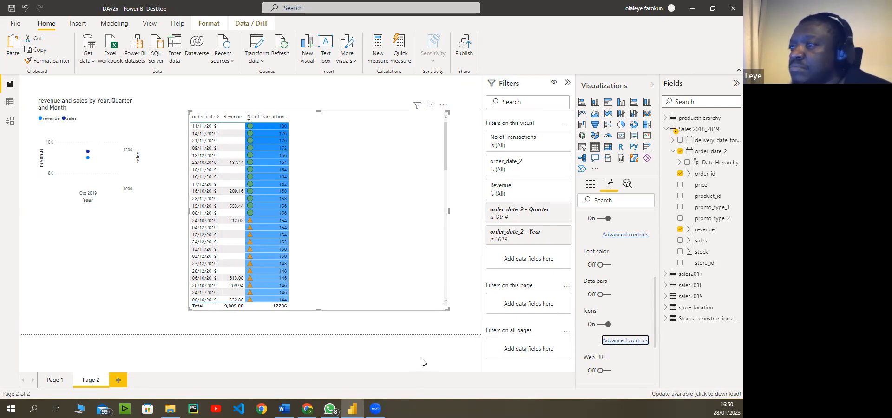
left_click(55, 380)
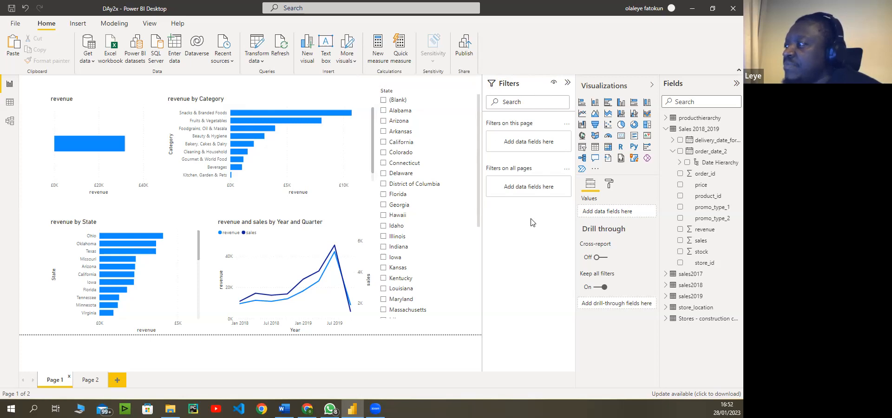
Filter the Page 1 visuals to Colorado with the State slicer, keeping the Filters pane expanded.
left_click(437, 151)
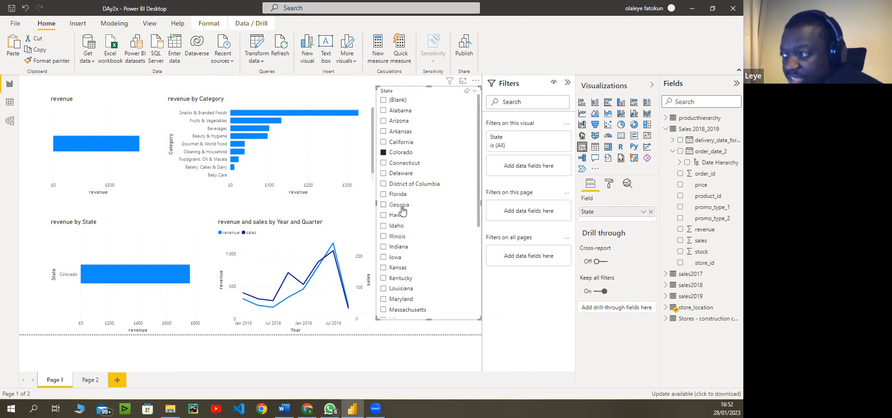
left_click(530, 87)
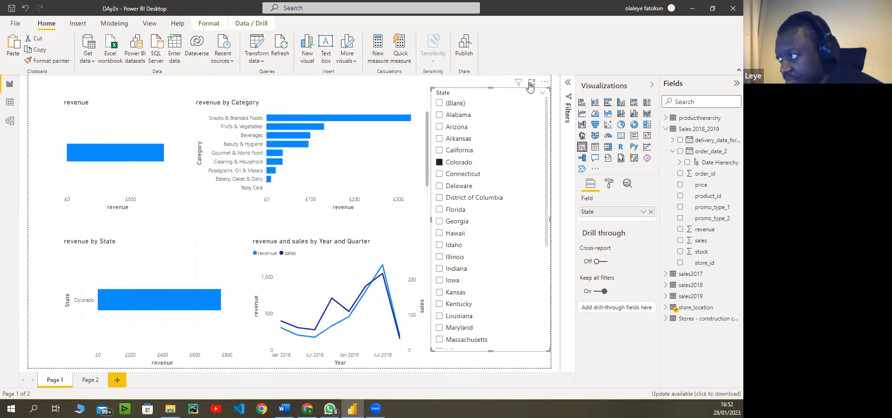
left_click(567, 86)
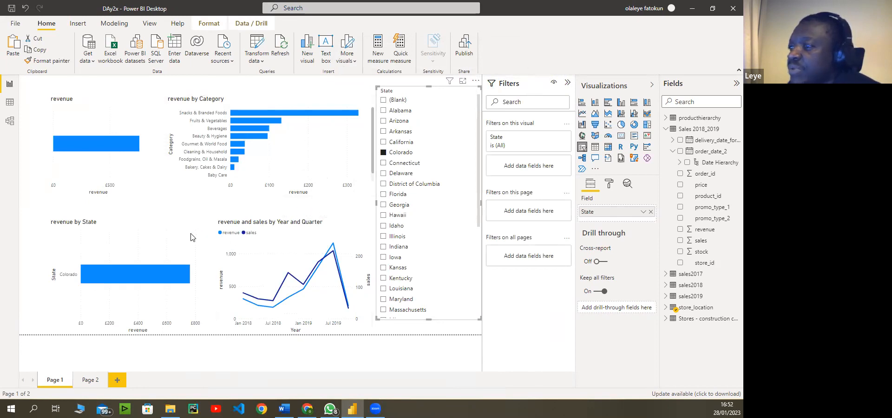
Try excluding Colorado through the revenue by State chart's own State filter, and reset that filter to all.
left_click(158, 236)
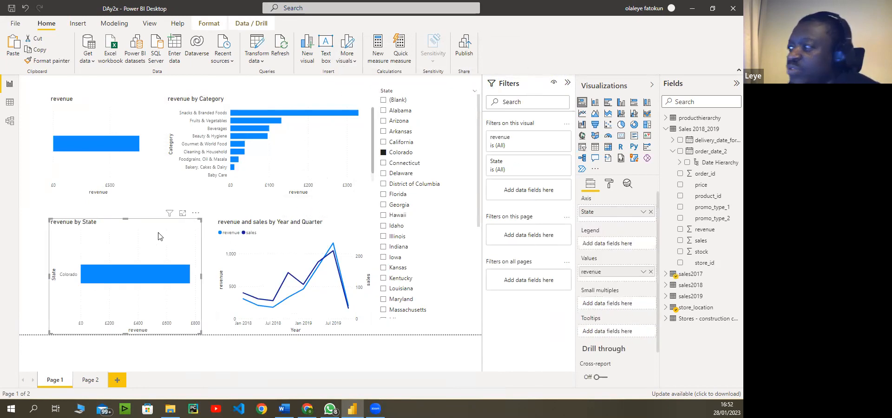
left_click(554, 165)
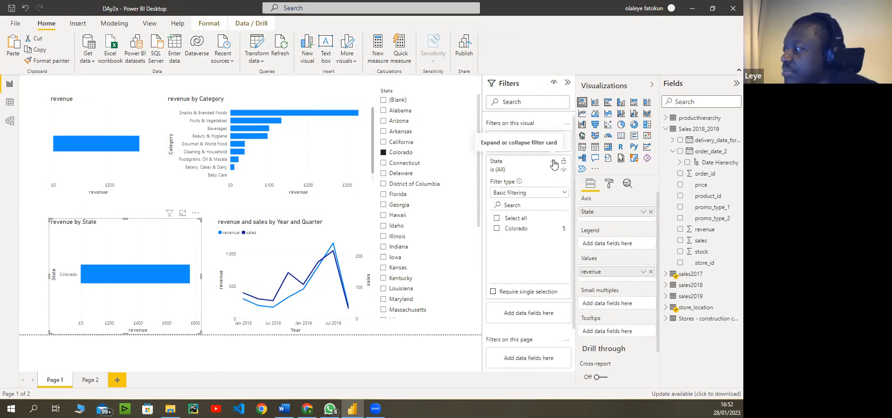
left_click(497, 229)
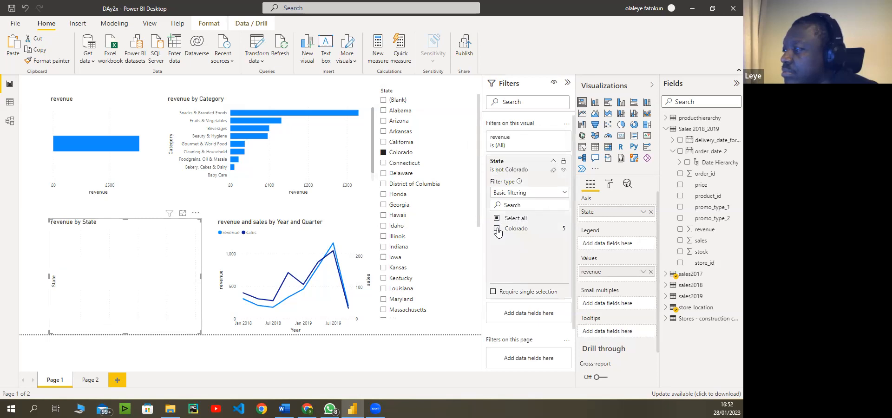
left_click(497, 219)
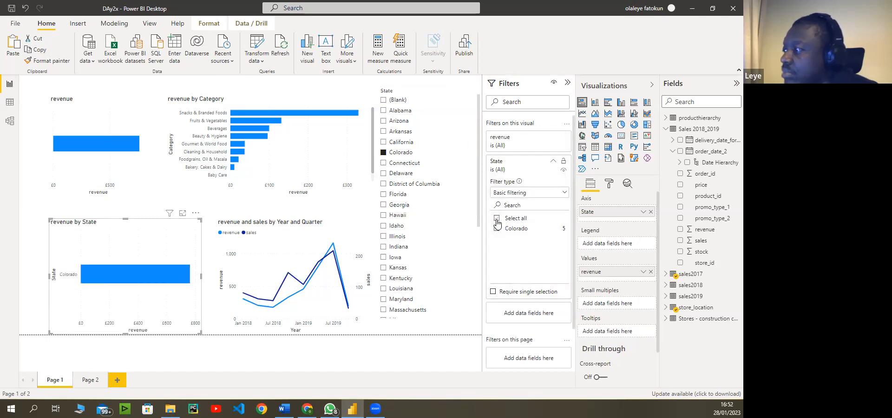
left_click(497, 219)
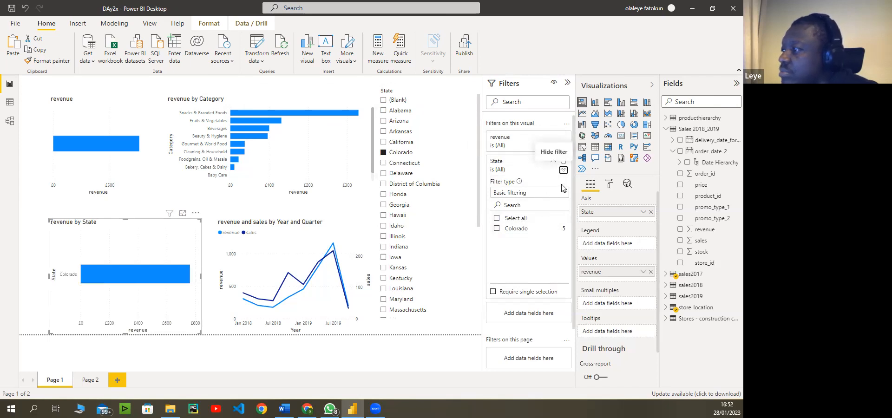
Try the (Blank) entry in the State slicer and clear the selection.
left_click(383, 100)
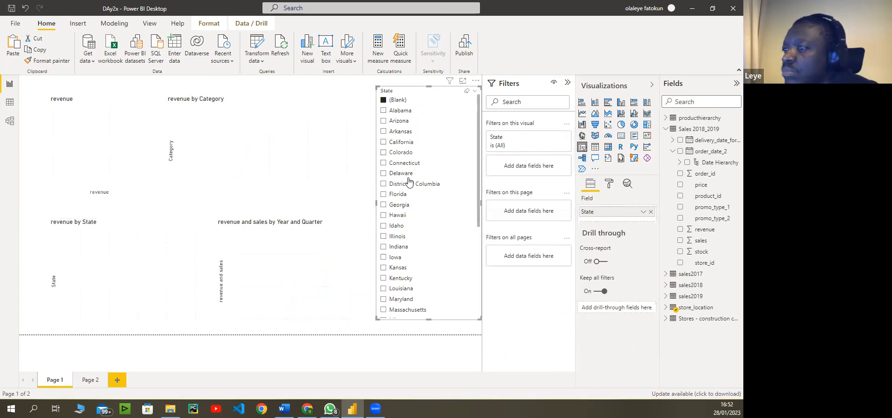
left_click(383, 100)
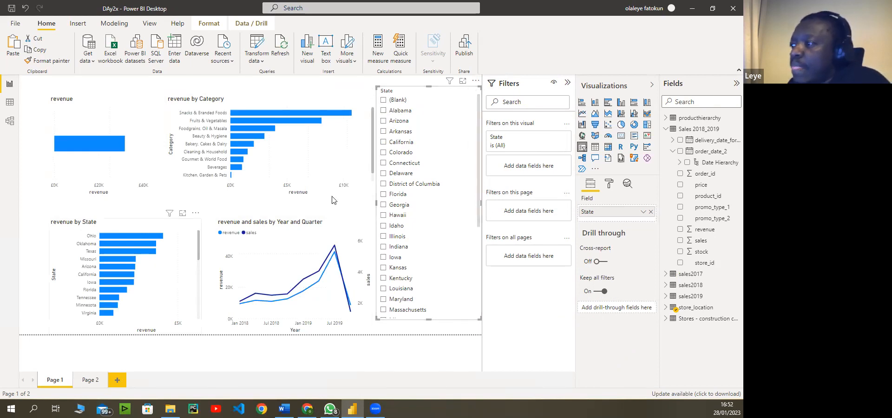
left_click(445, 102)
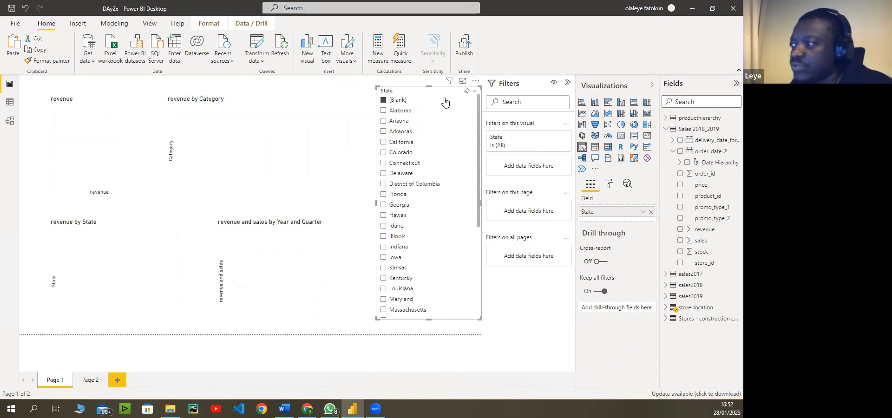
left_click(383, 101)
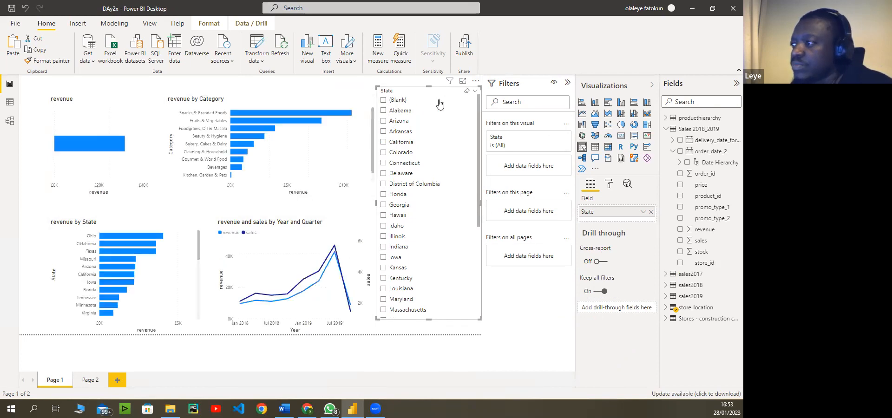
Replace the State slicer with a page-level filter on the store_location State field, set to Alabama.
key("Delete")
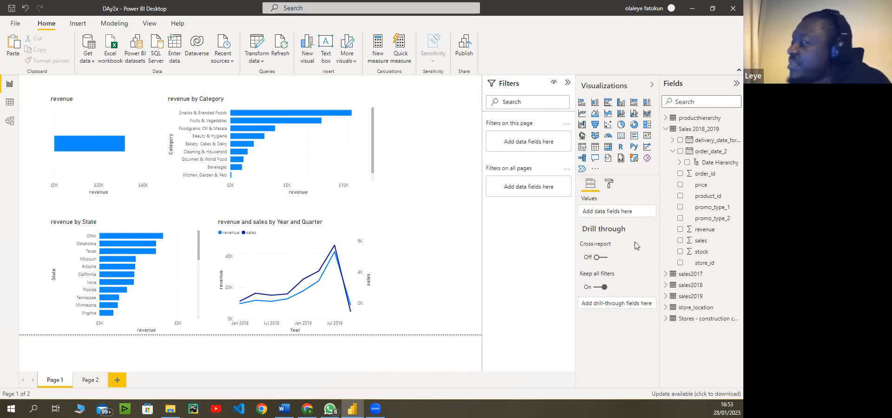
left_click(666, 308)
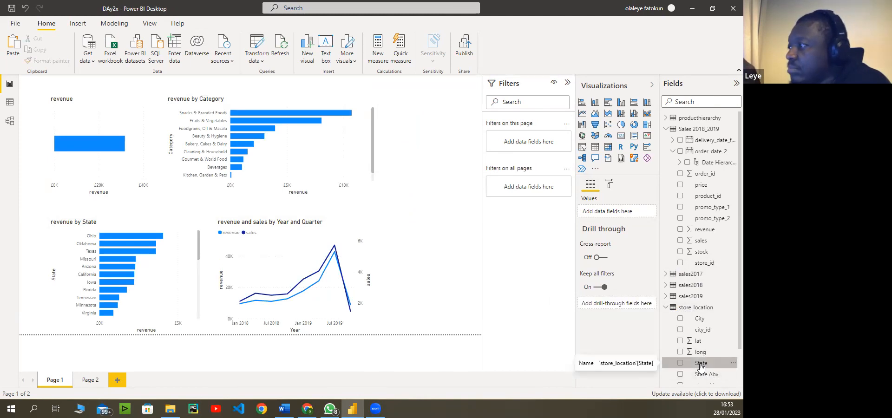
left_click_drag(696, 356, 527, 144)
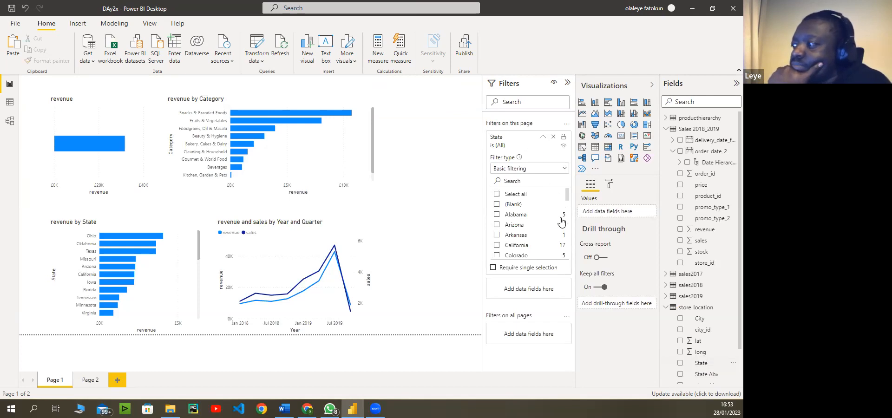
left_click(496, 215)
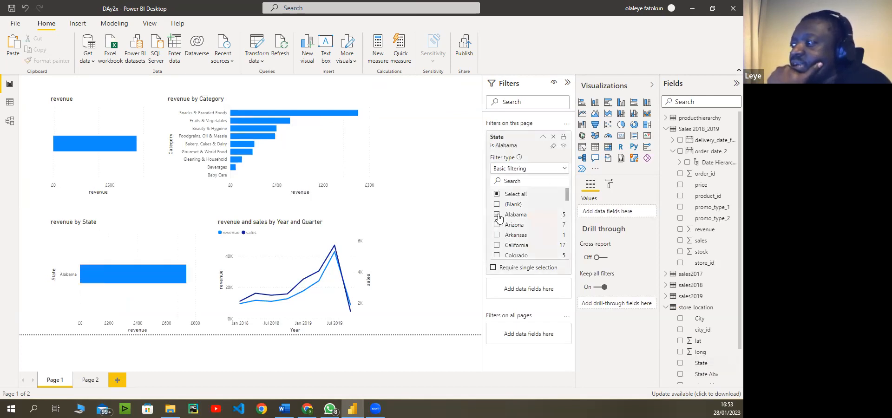
Try adding Arizona to the page-level State filter, reset it to all states, and check its advanced filtering conditions.
left_click(497, 225)
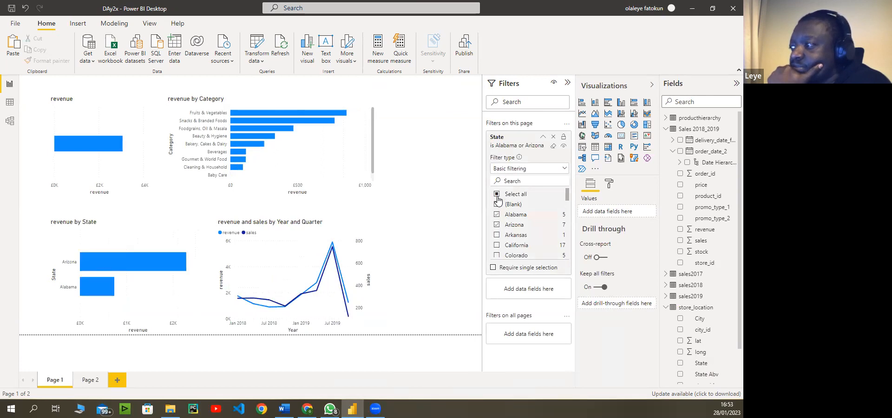
left_click(496, 194)
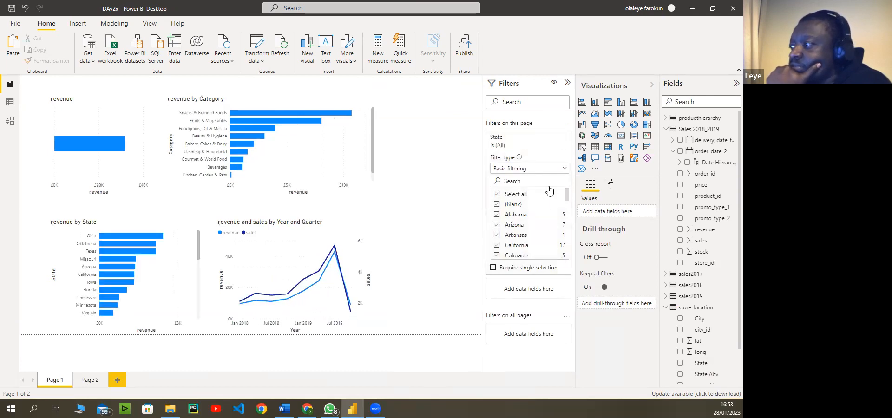
left_click(562, 169)
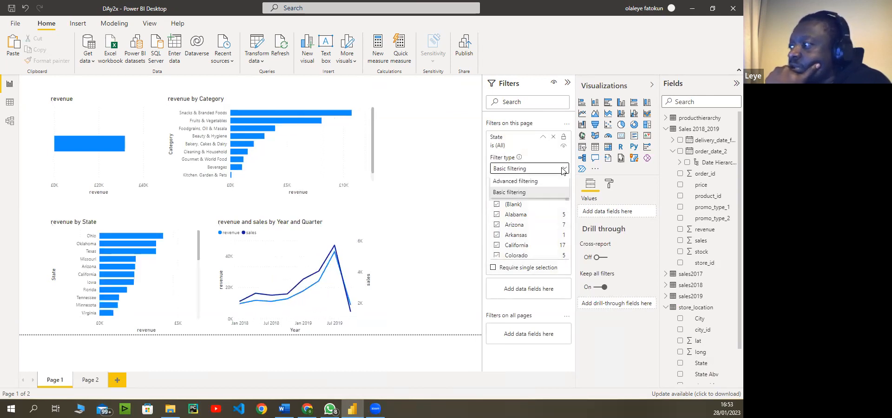
left_click(528, 184)
left_click(562, 195)
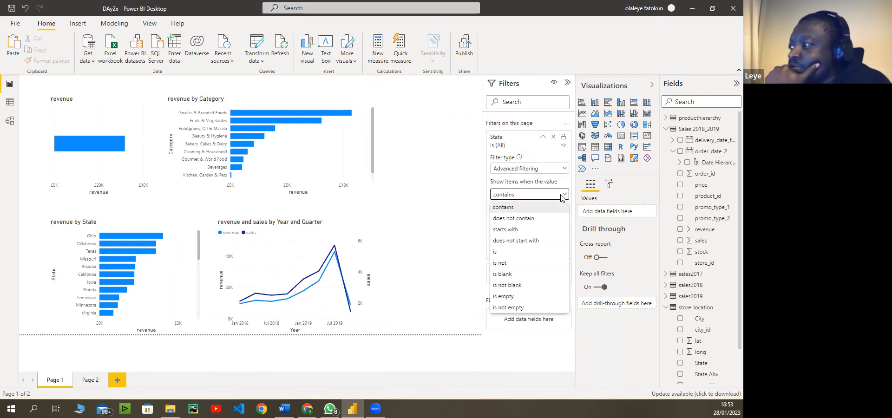
left_click(562, 195)
left_click(563, 169)
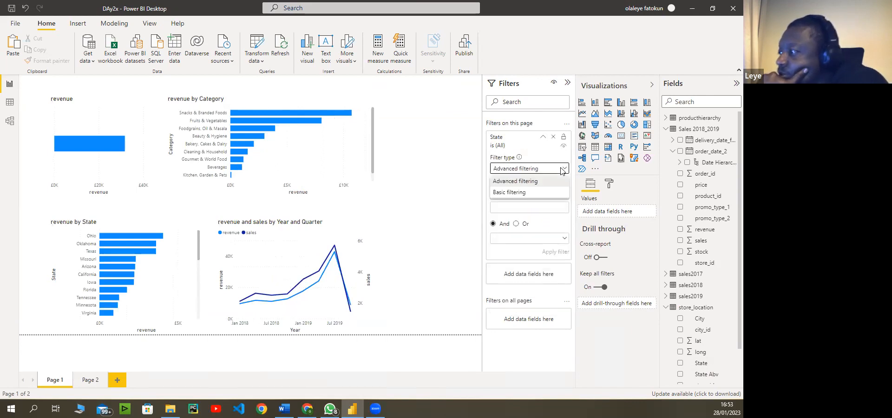
left_click(520, 192)
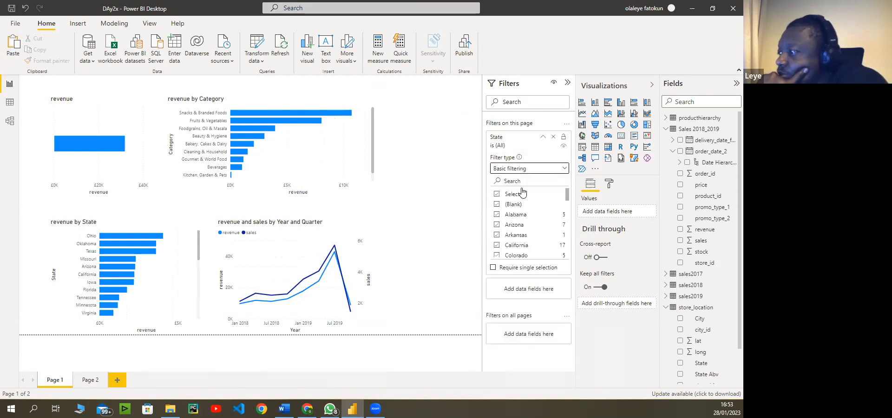
Compare the advanced and basic filtering options of the page-level State filter, leaving it on basic filtering.
left_click(564, 169)
left_click(550, 181)
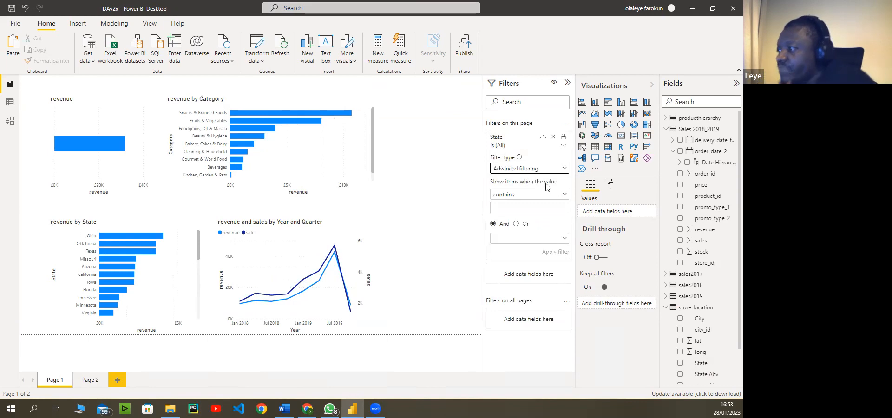
left_click(563, 194)
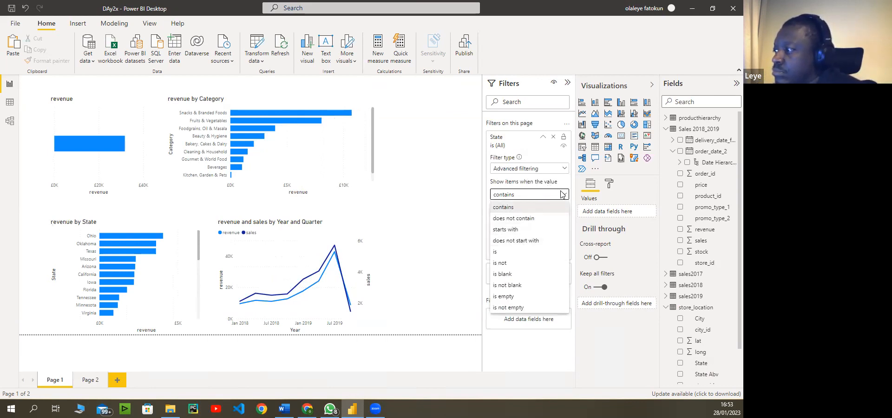
left_click(565, 196)
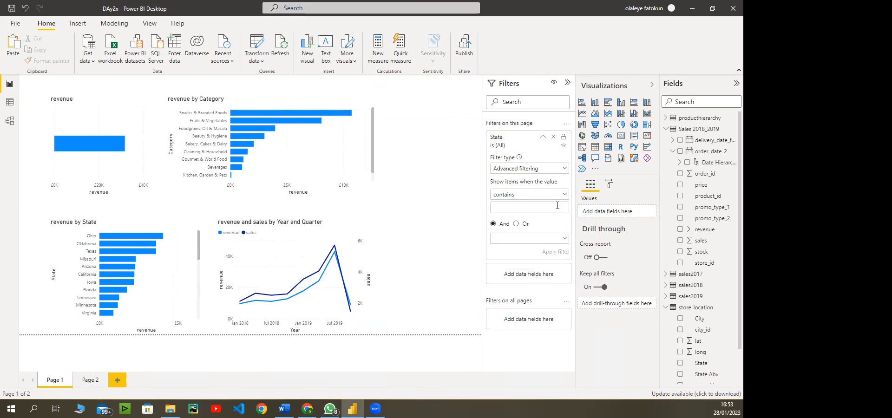
left_click(565, 169)
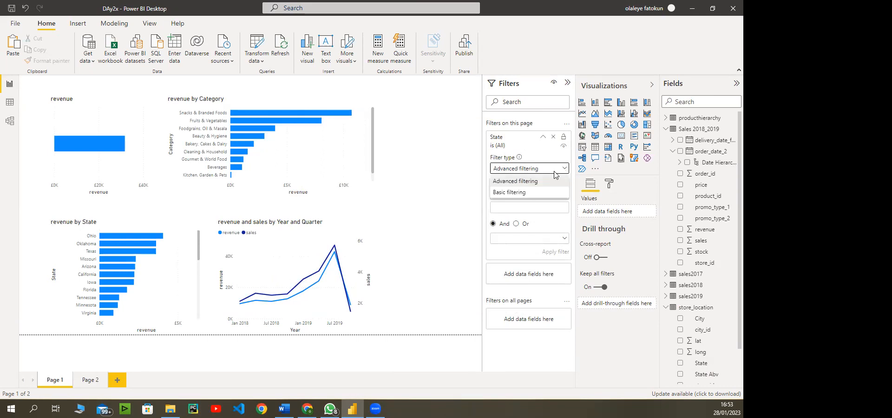
left_click(520, 193)
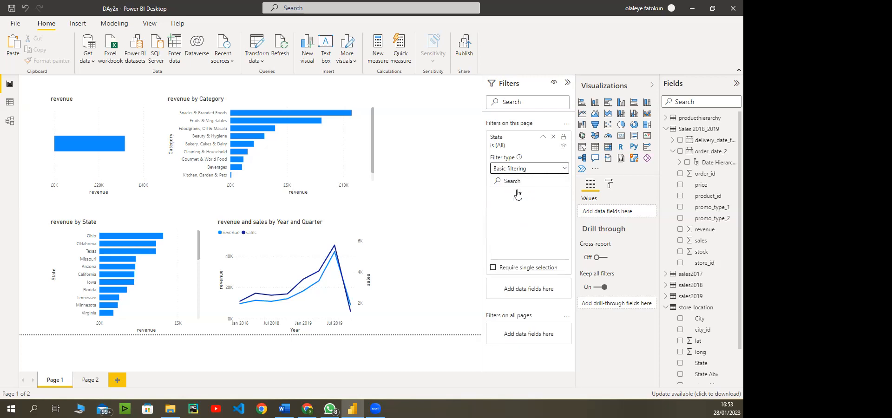
left_click(564, 170)
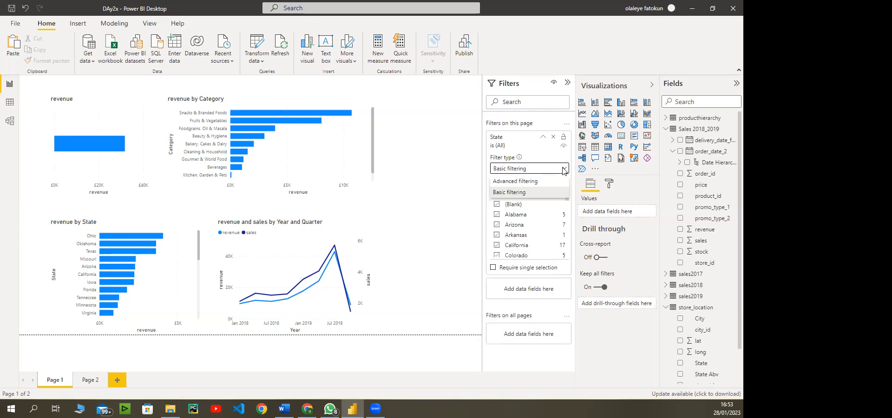
left_click(555, 140)
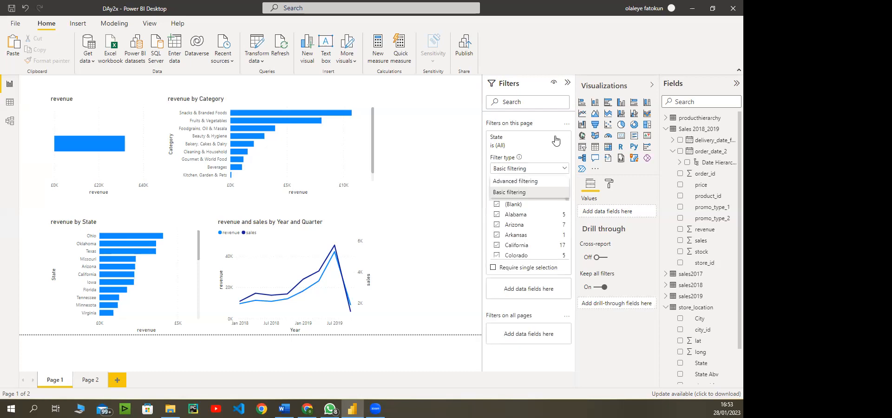
left_click(554, 170)
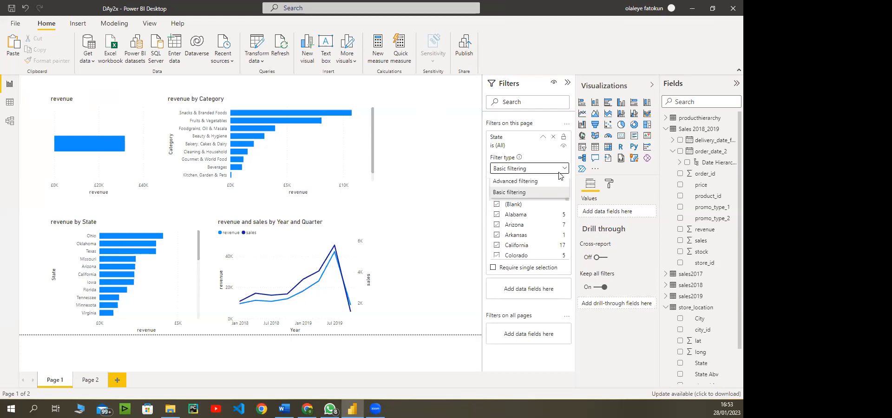
left_click(520, 181)
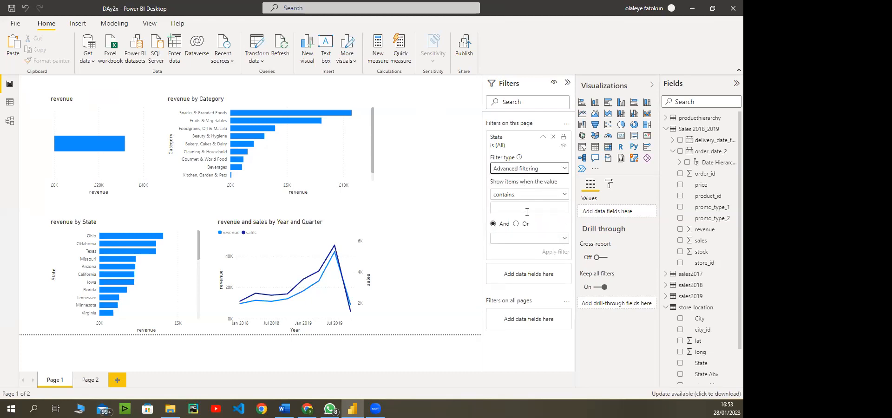
left_click(705, 230)
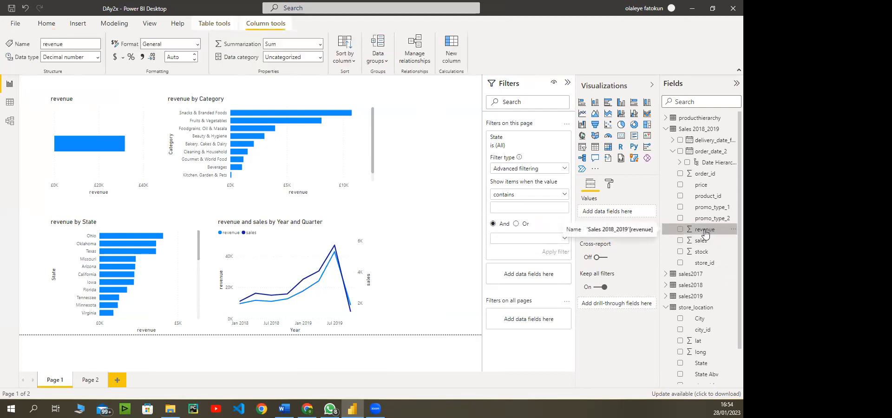
left_click(559, 171)
left_click(516, 191)
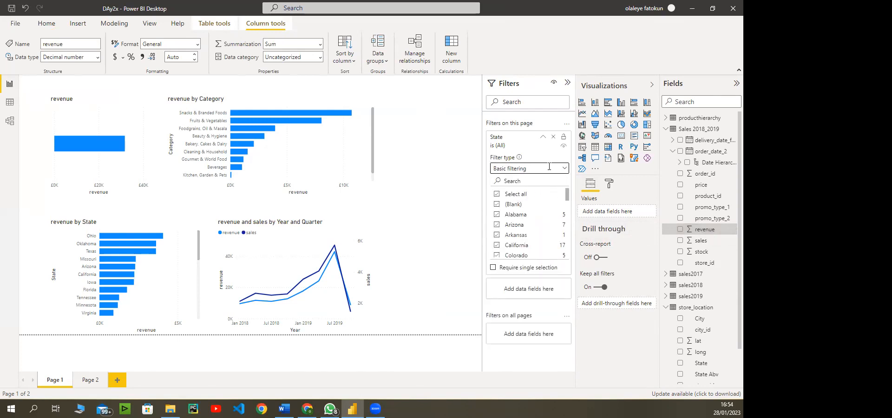
Try the Sales 2018_2019 revenue field as the page-level filter instead of State, check its advanced and basic options, and remove it.
left_click(553, 138)
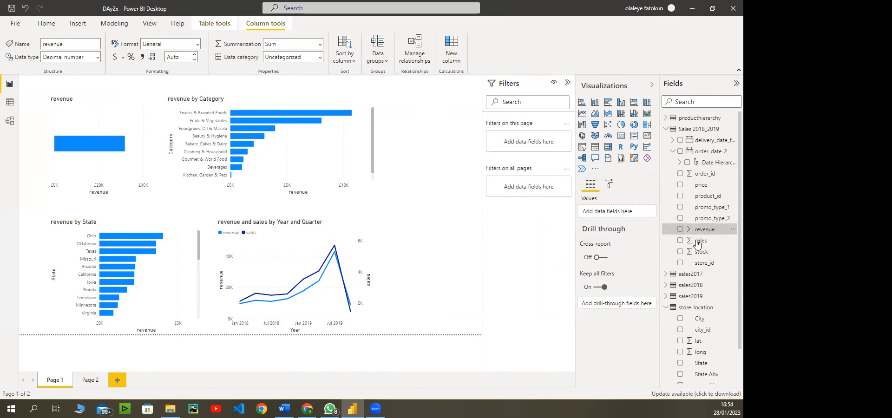
left_click_drag(701, 232, 534, 150)
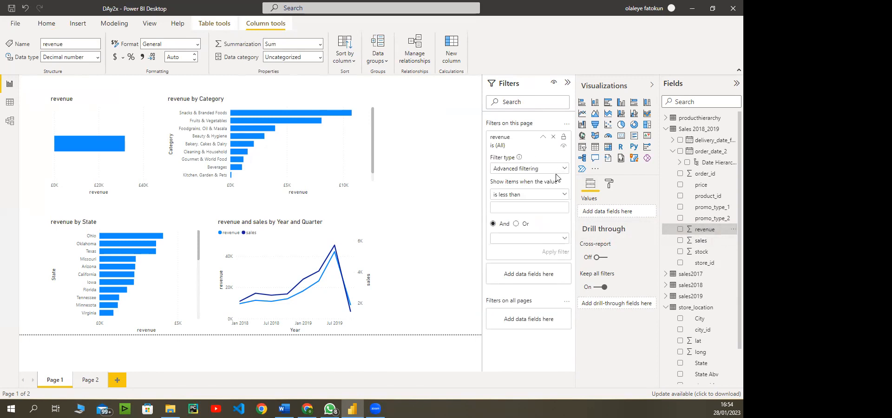
left_click(564, 195)
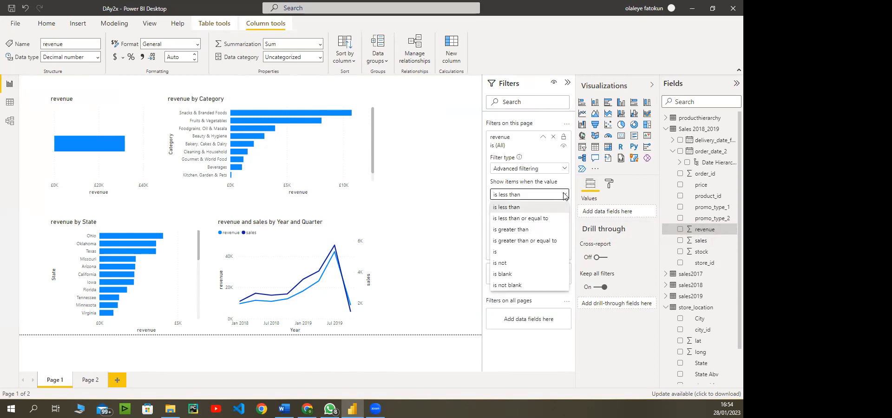
left_click(564, 195)
left_click(565, 168)
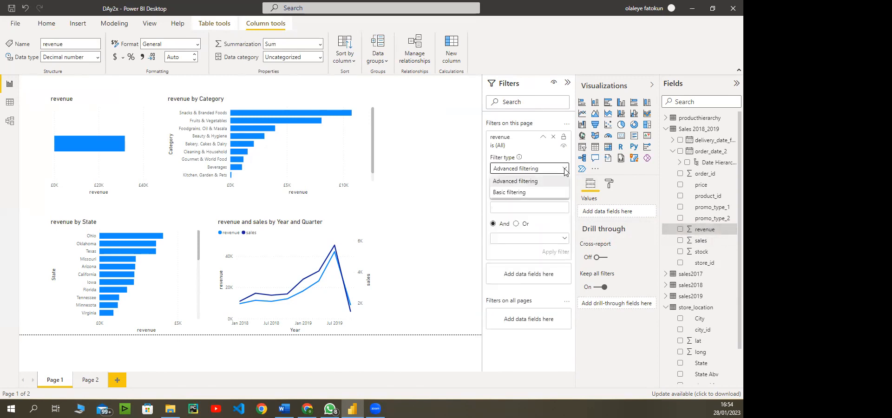
left_click(526, 191)
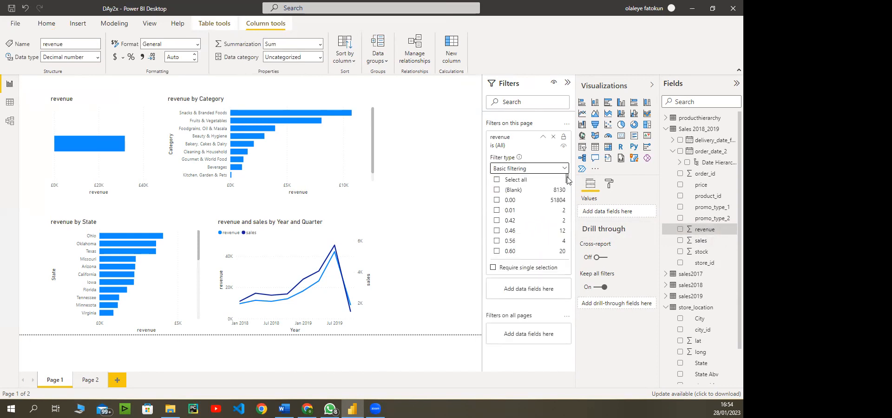
left_click(553, 137)
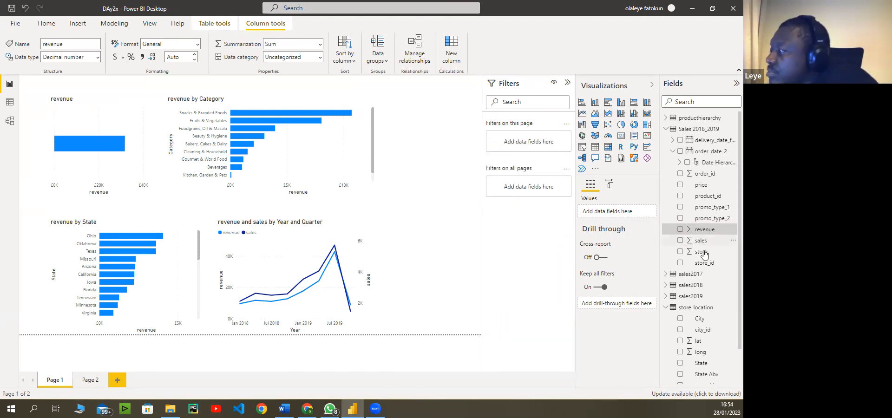
Filter Page 1 to Arizona with a page-level filter on the store_location State field, and check Page 2 for comparison.
left_click_drag(701, 364, 533, 149)
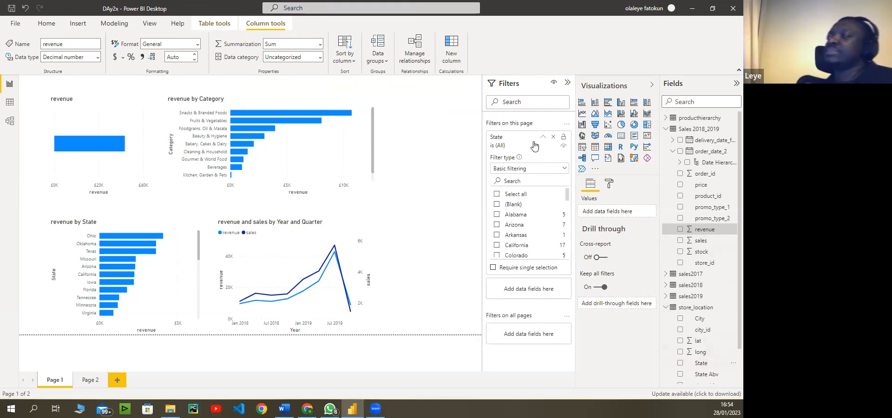
left_click(496, 225)
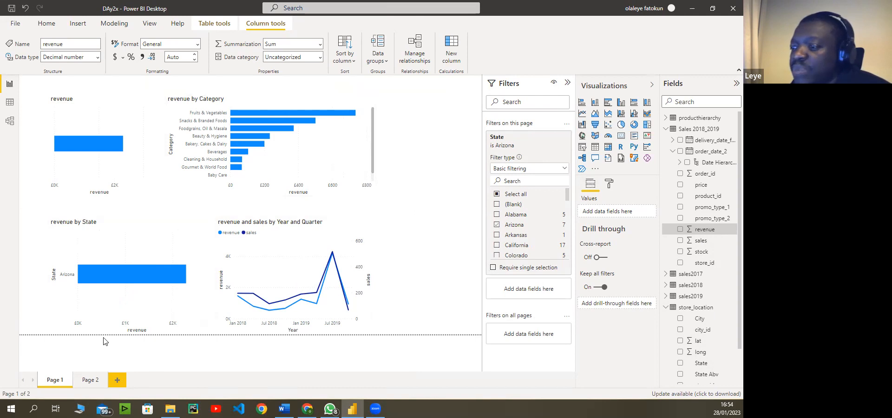
left_click(90, 380)
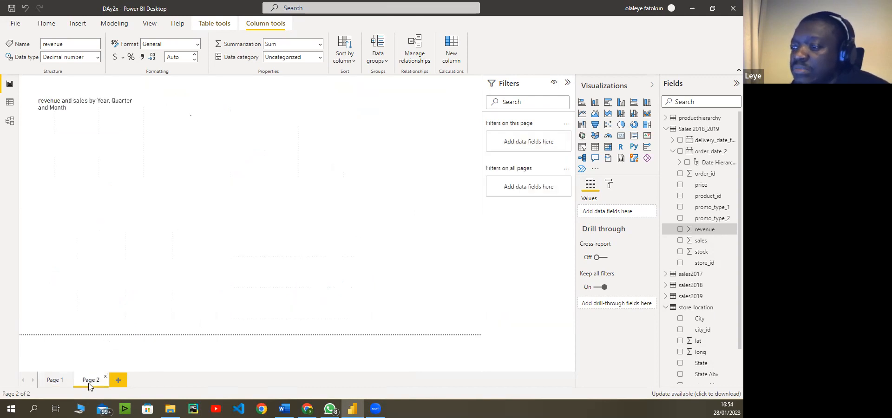
left_click(54, 380)
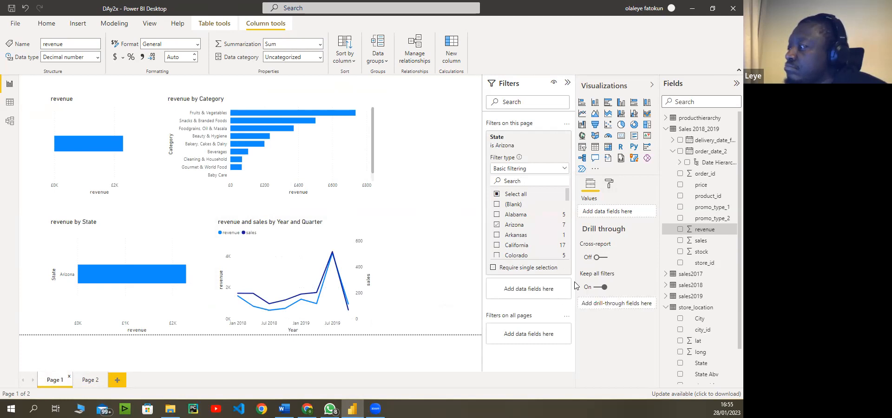
Review the page formatting categories, and the filter types and state list of the page-level State filter.
left_click(610, 184)
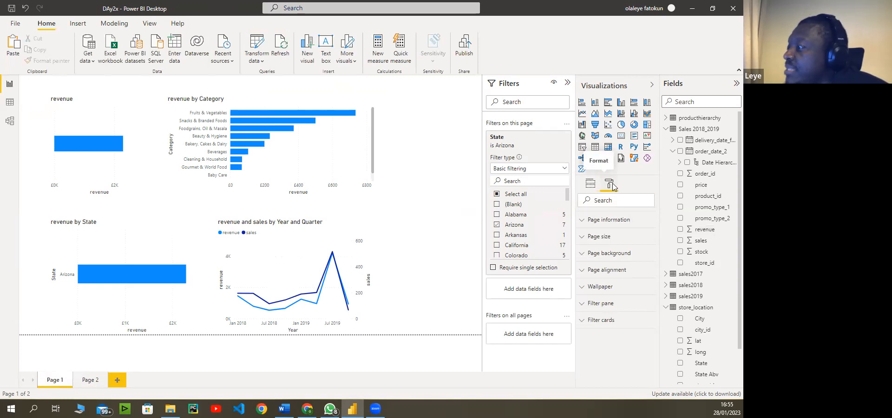
left_click(564, 169)
left_click(565, 171)
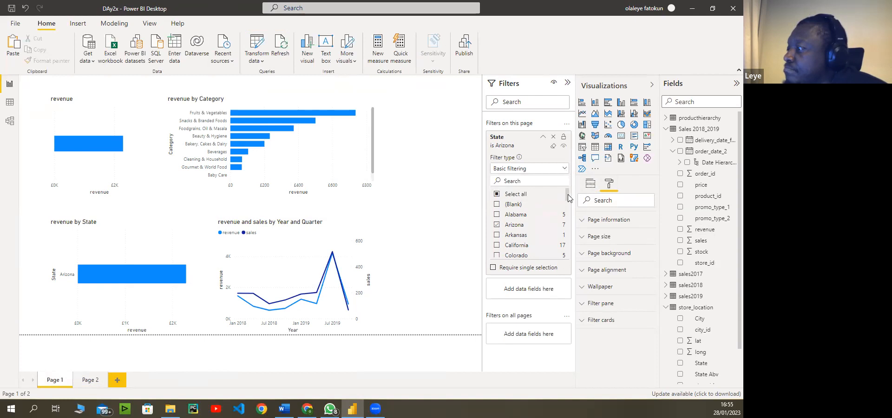
left_click(566, 170)
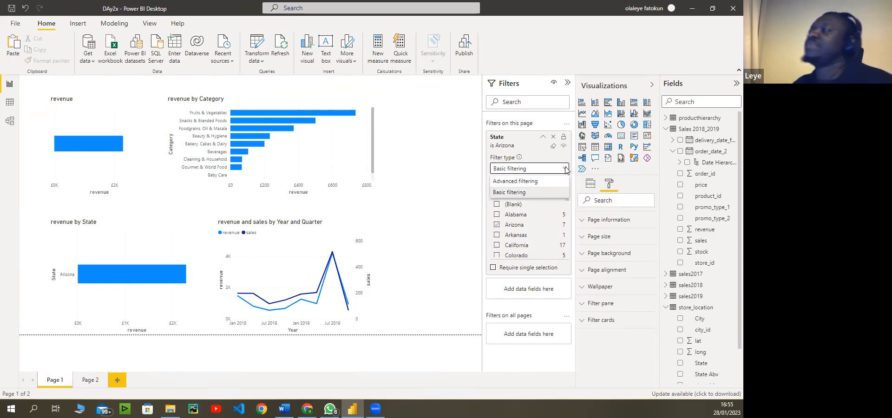
left_click(564, 171)
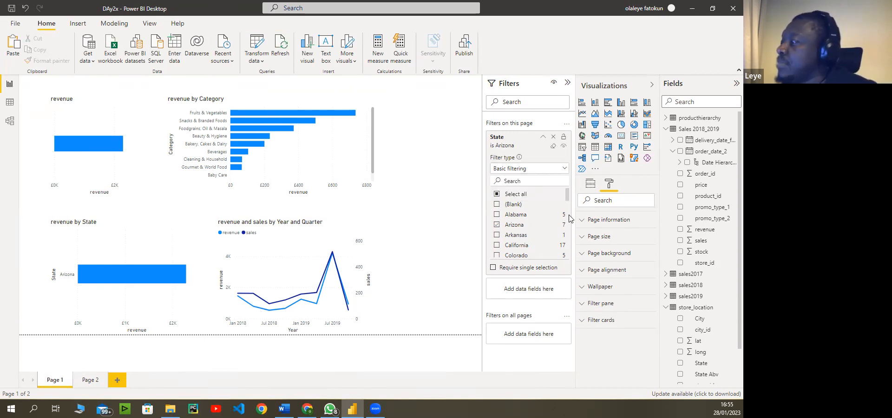
scroll(568, 246, "down", 5)
scroll(568, 248, "down", 5)
scroll(569, 248, "up", 15)
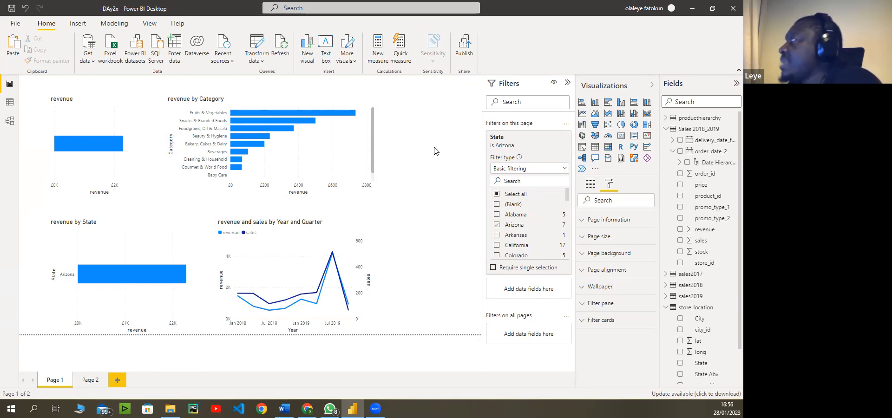
Inspect the total revenue chart's filters on Page 1, and view the Page 2 table before returning to Page 1.
left_click(299, 276)
left_click(84, 122)
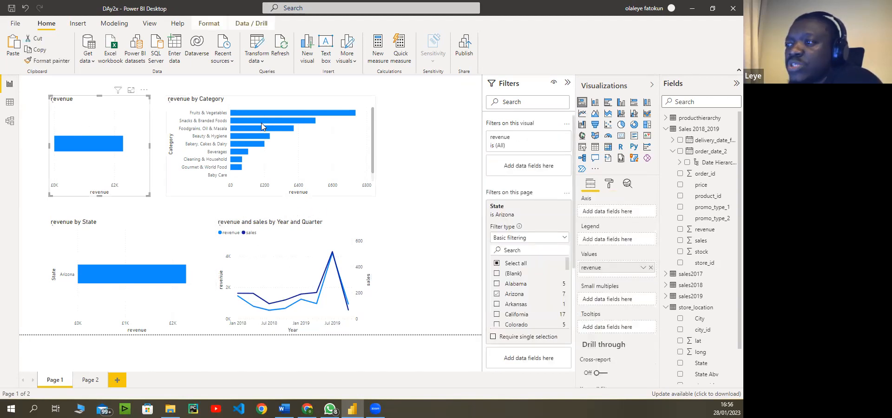
left_click(90, 379)
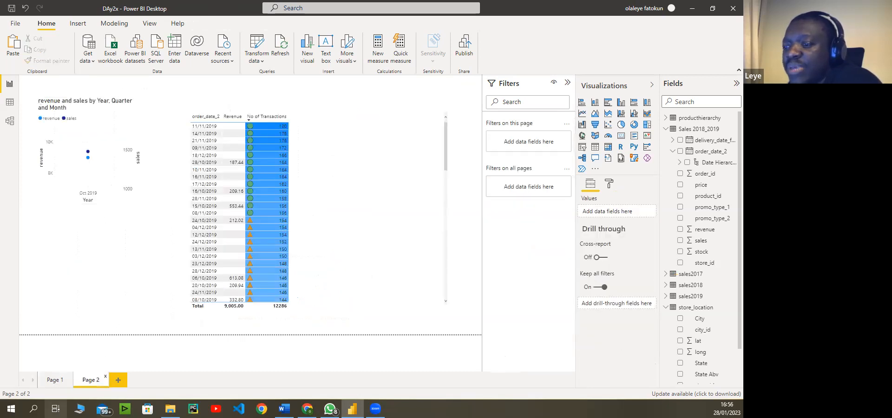
left_click(54, 380)
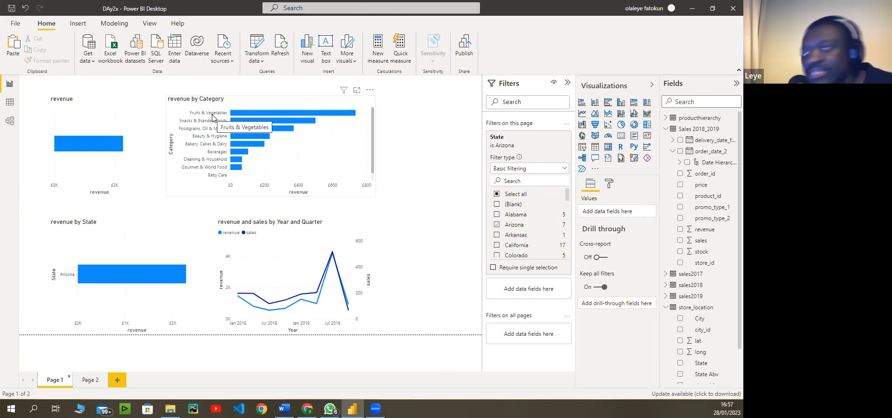
Try a gauge visual of Sales 2018_2019 revenue beside the Page 1 charts, and delete it.
left_click(608, 135)
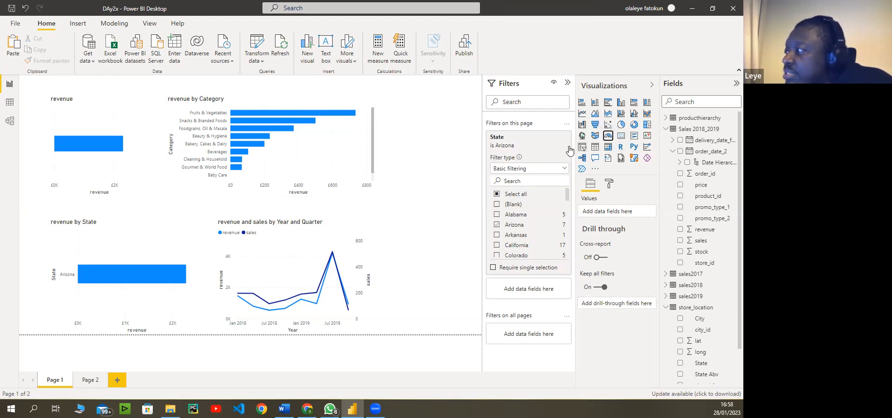
left_click(606, 138)
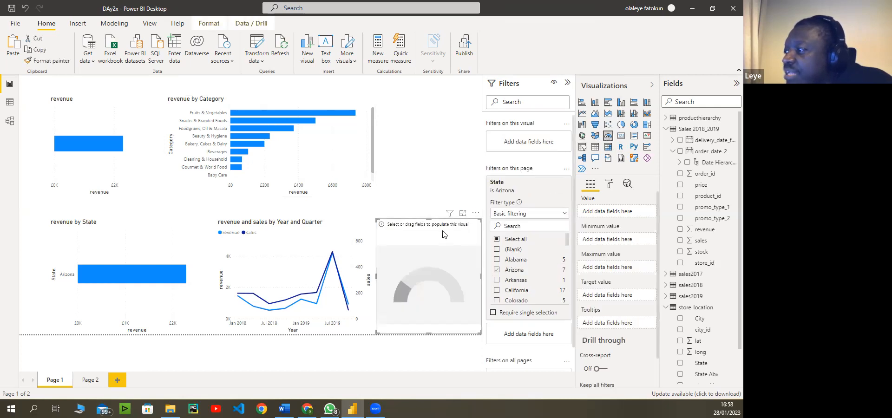
left_click_drag(442, 231, 439, 191)
left_click_drag(705, 230, 419, 237)
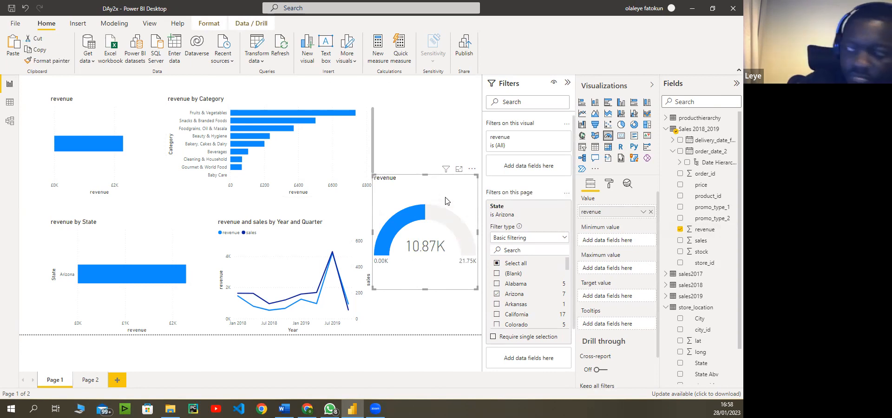
key("Delete")
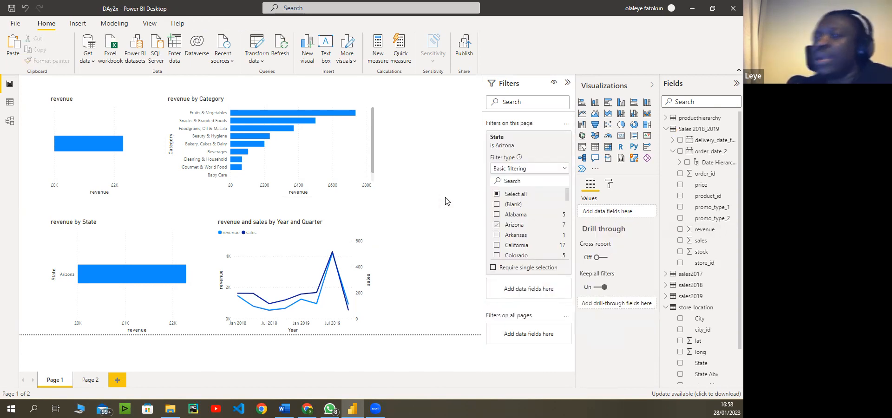